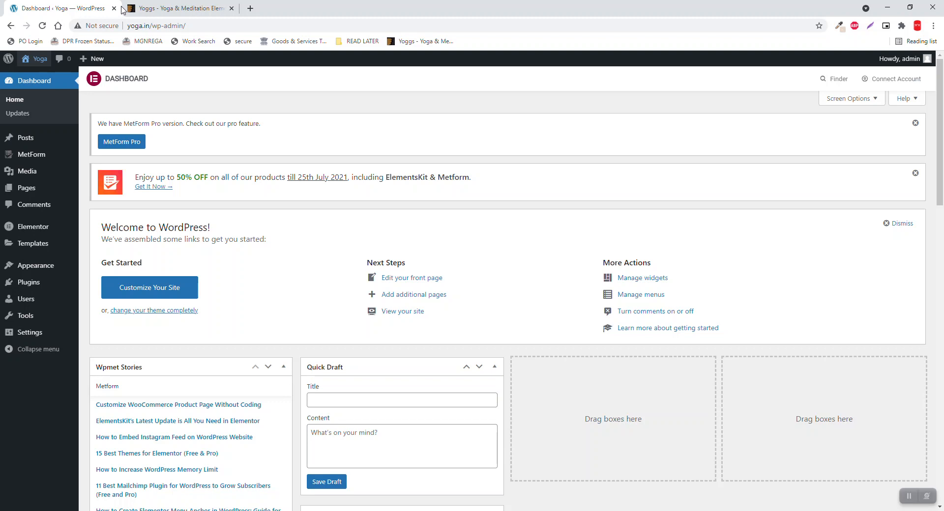
Move the Hello world! post to the trash and delete it permanently.
left_click(39, 80)
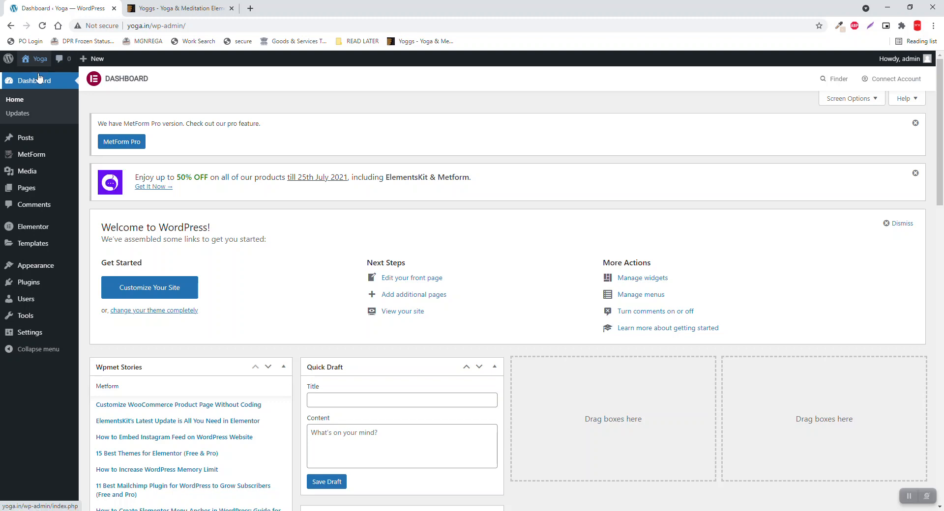
left_click(35, 146)
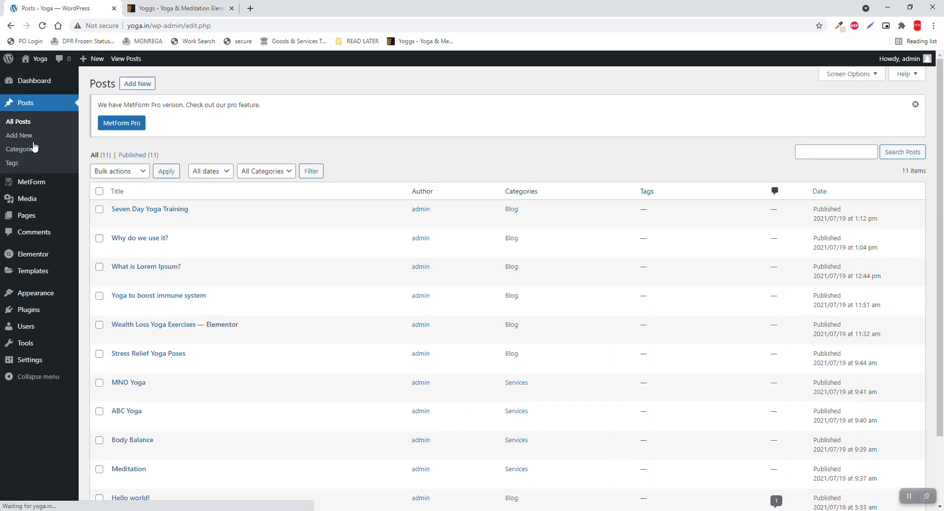
scroll(74, 145, "down", 1)
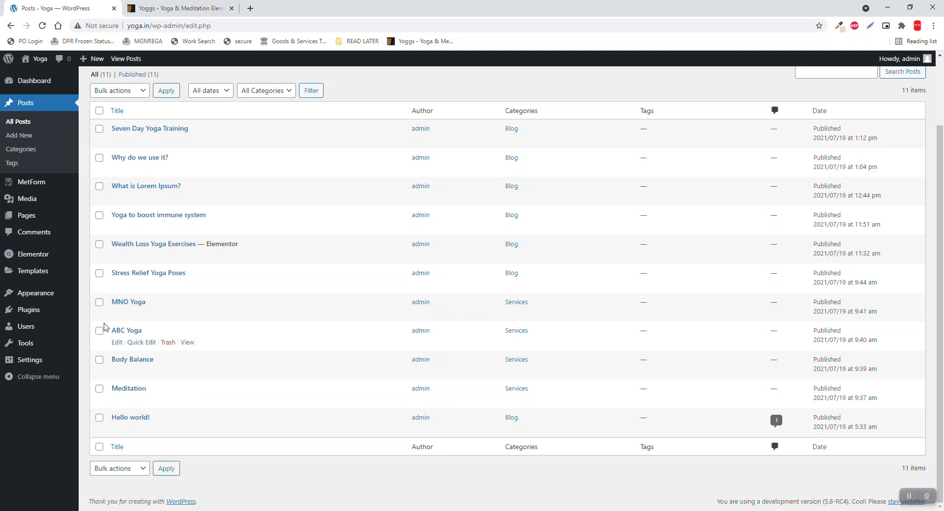
left_click(168, 431)
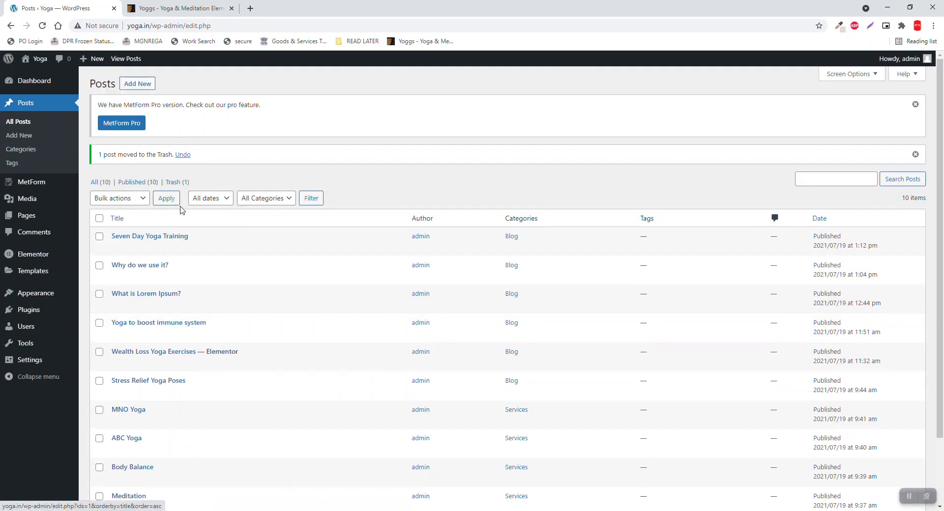
left_click(175, 183)
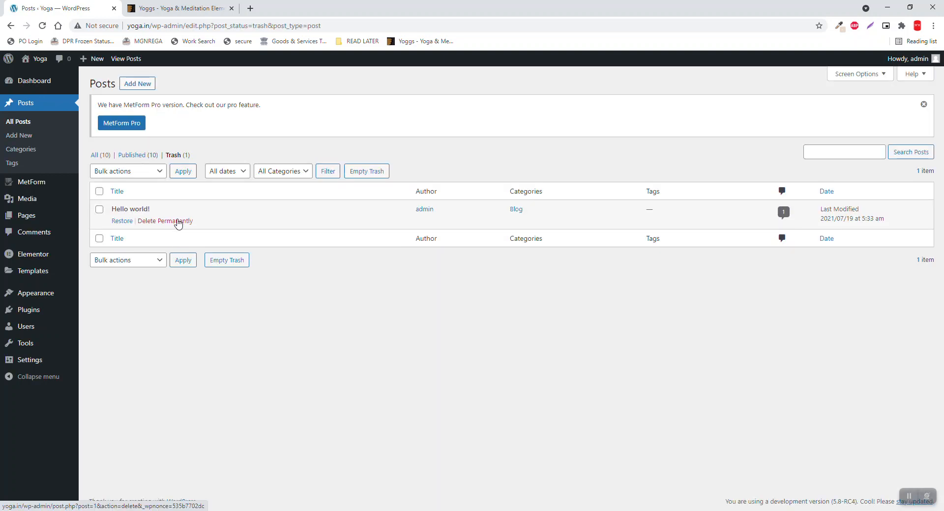
left_click(177, 221)
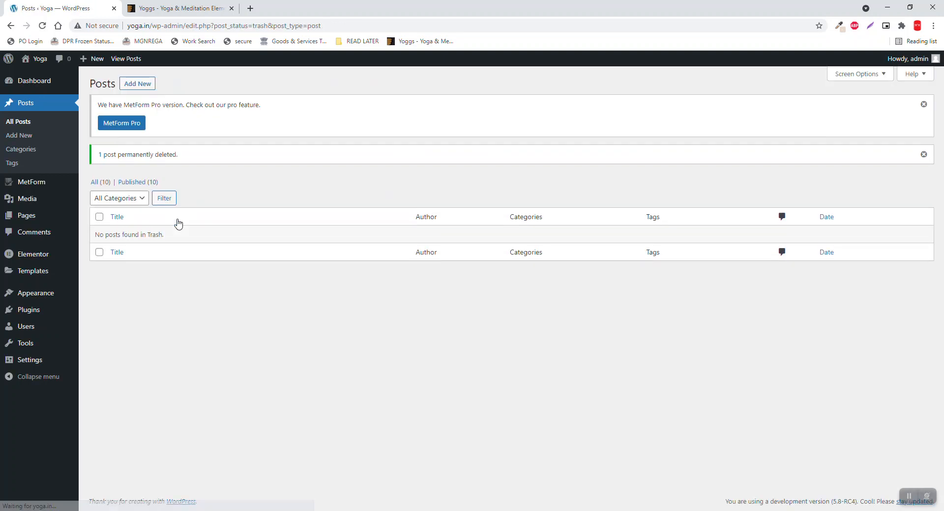
Start a new template in the Elementor Header & Footer Builder, skipping the introductory questionnaire.
left_click(57, 217)
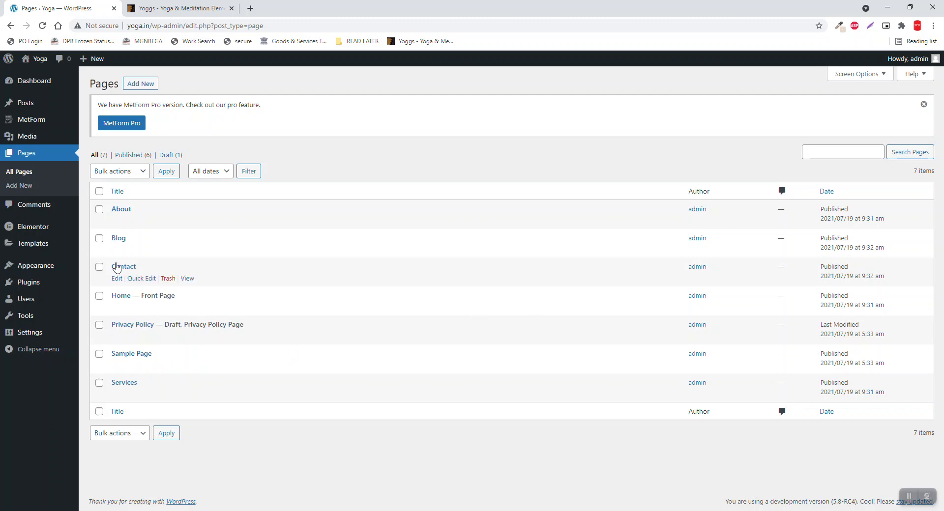
mouse_move(59, 272)
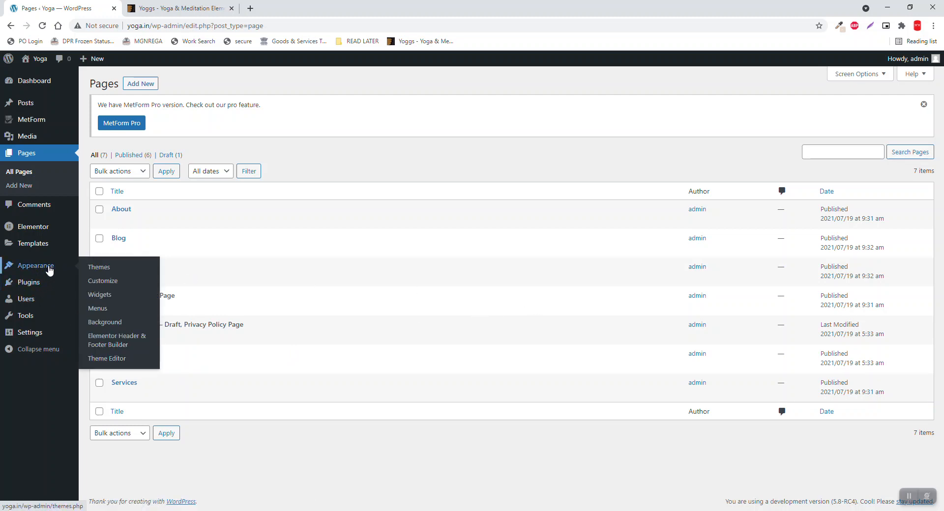
left_click(109, 347)
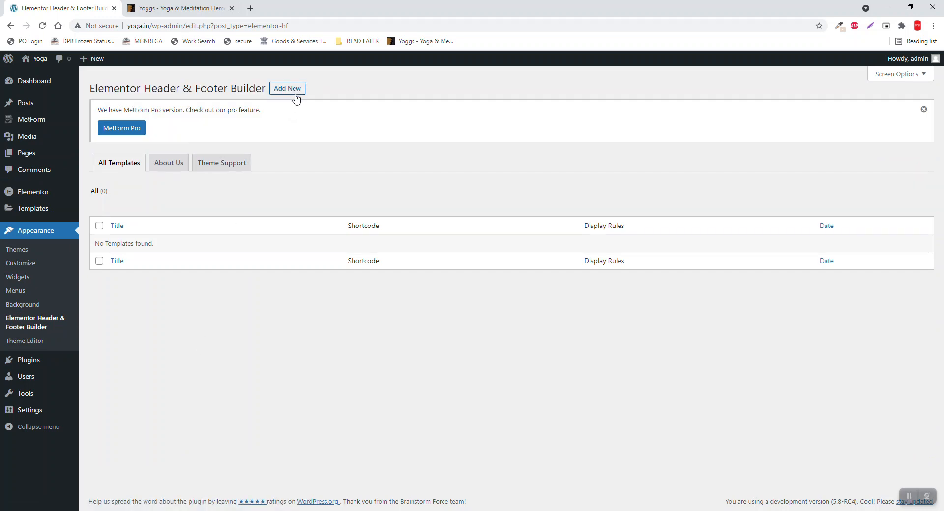
left_click(294, 89)
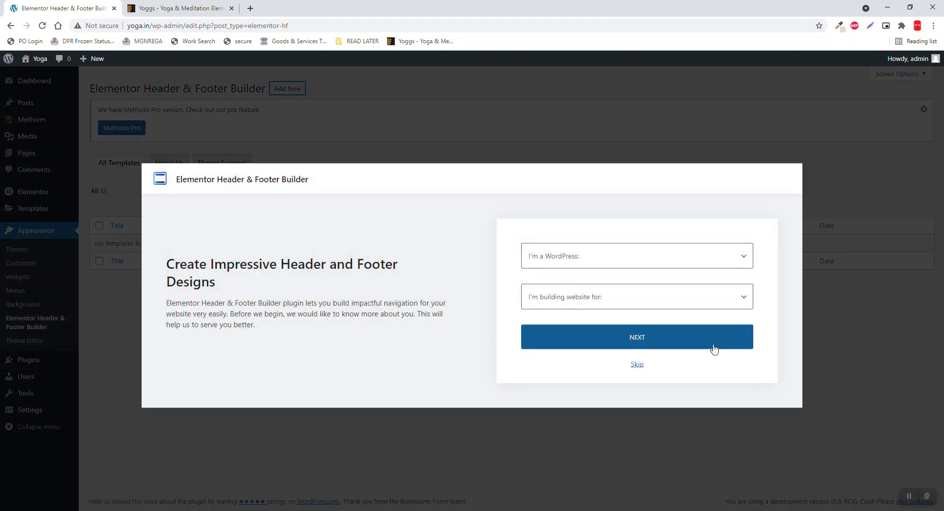
left_click(635, 365)
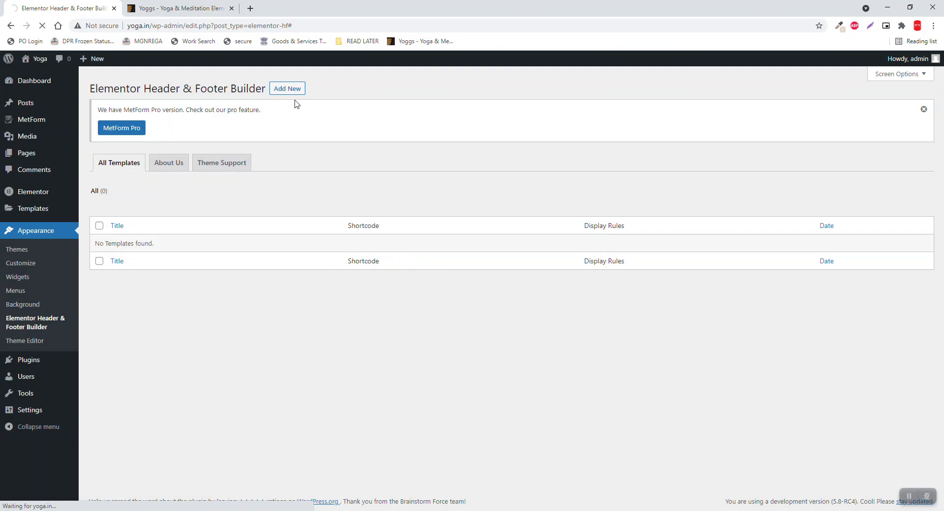
left_click(292, 90)
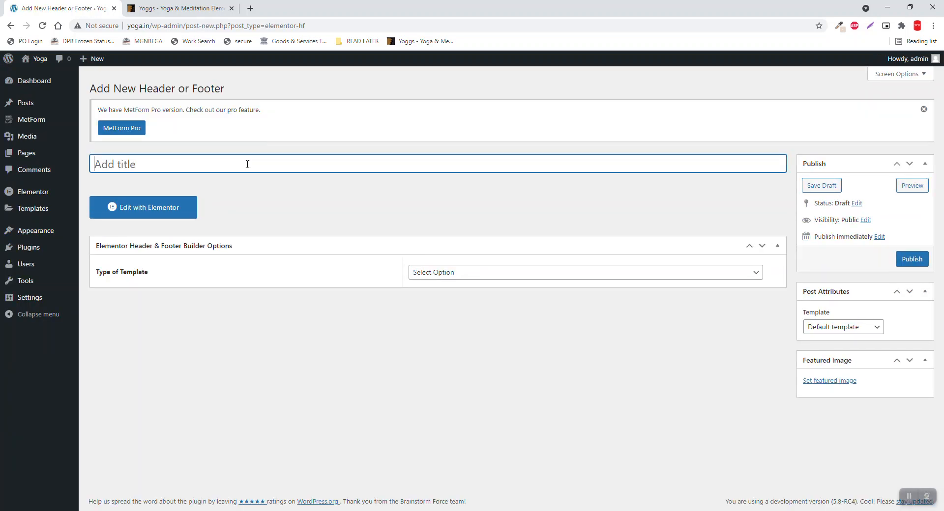
Title the template Header and set its type to Header, user roles to All and display location to Entire Website.
type("Header")
left_click(490, 275)
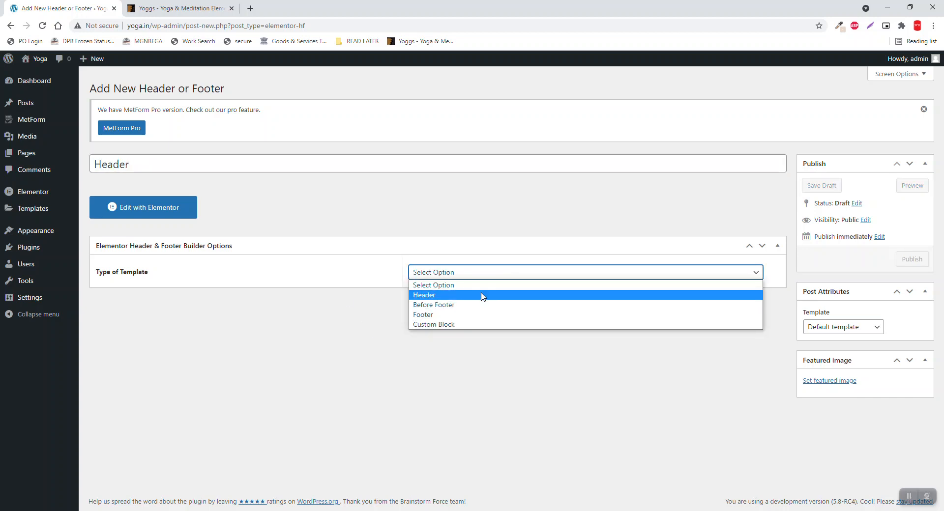
left_click(484, 294)
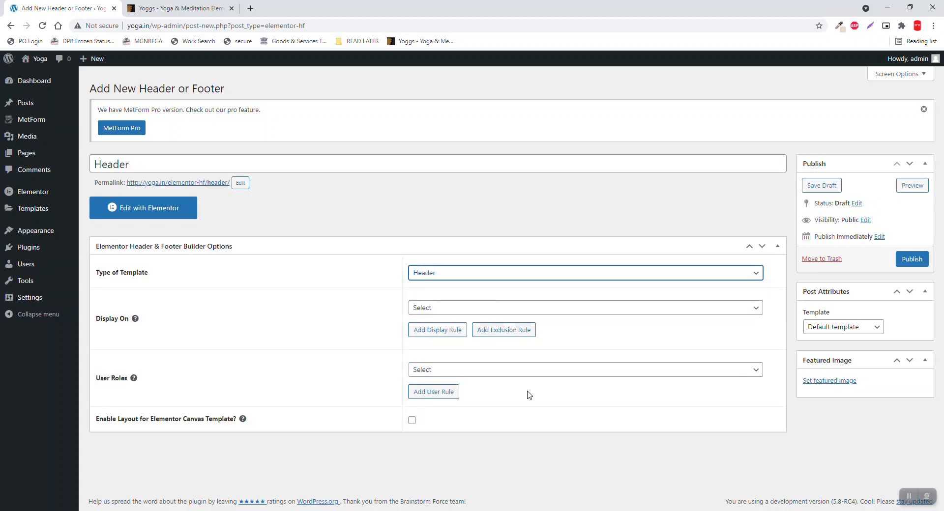
left_click(520, 375)
left_click(484, 401)
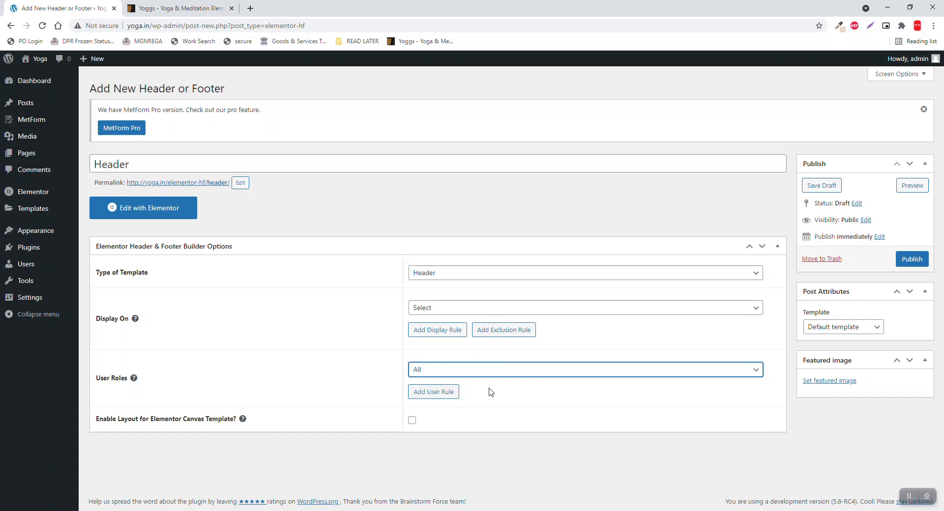
left_click(506, 308)
left_click(443, 128)
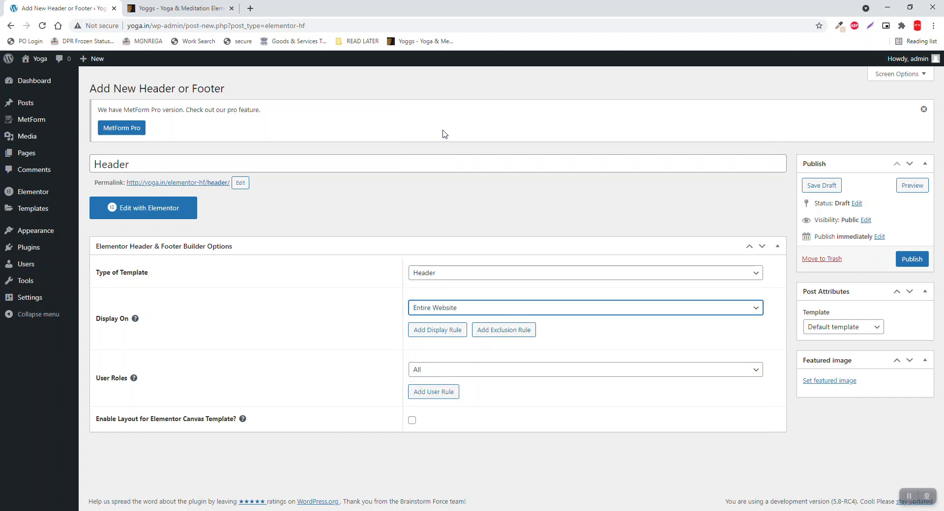
Publish the header with the Elementor Canvas page template and open it for editing in Elementor.
left_click(826, 328)
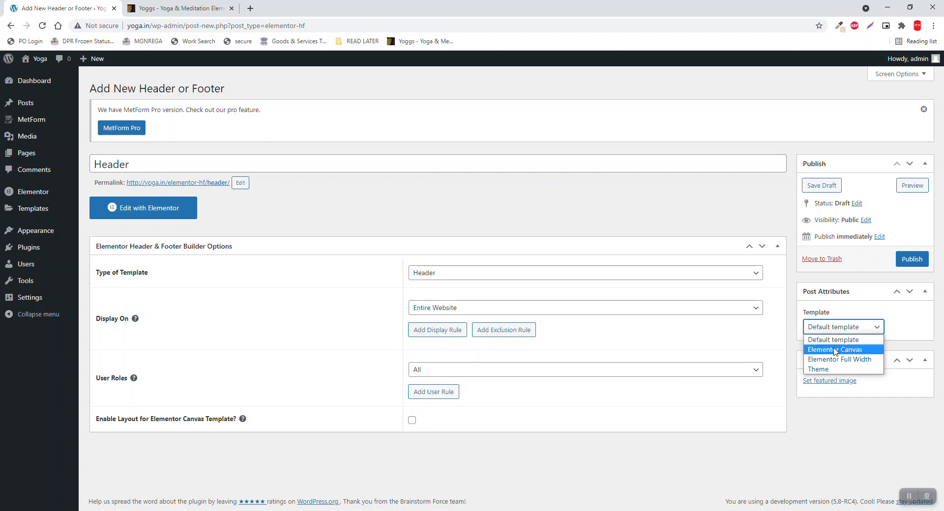
left_click(835, 348)
left_click(912, 260)
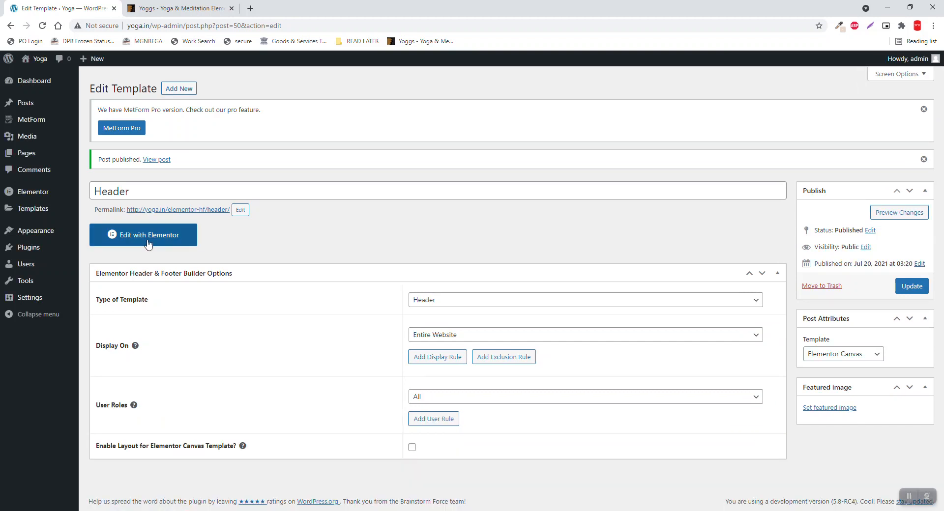
left_click(149, 241)
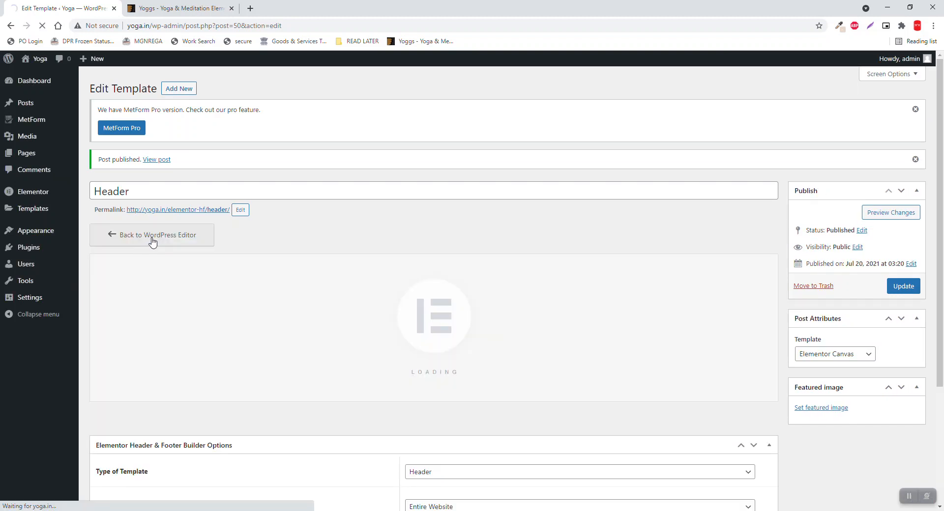
Examine the header layout of the Yoggs demo site as a reference, and return to the Elementor editor.
left_click(224, 4)
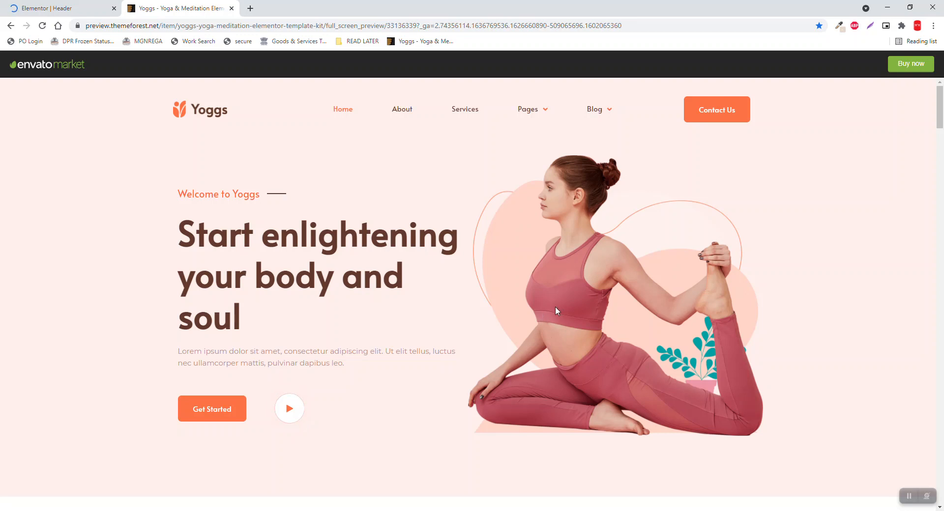
scroll(268, 145, "down", 1)
scroll(269, 146, "up", 1)
left_click(29, 4)
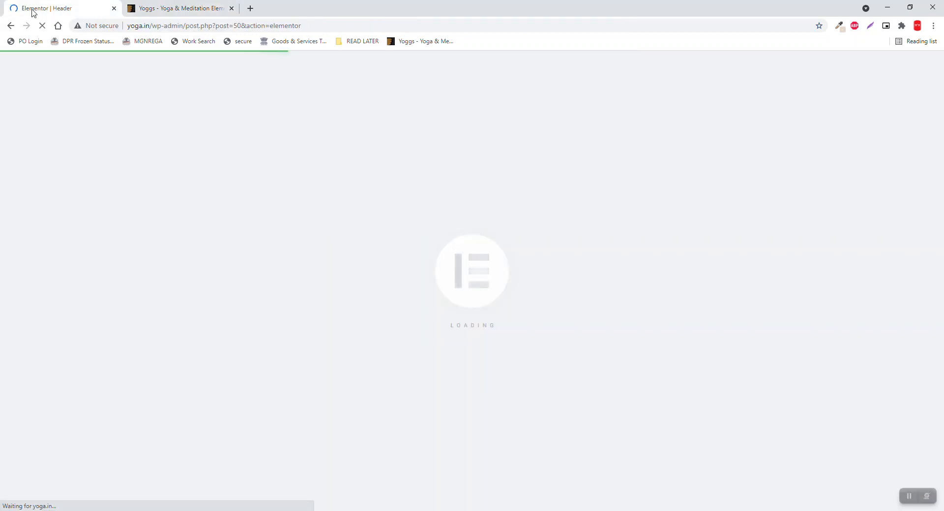
left_click(152, 6)
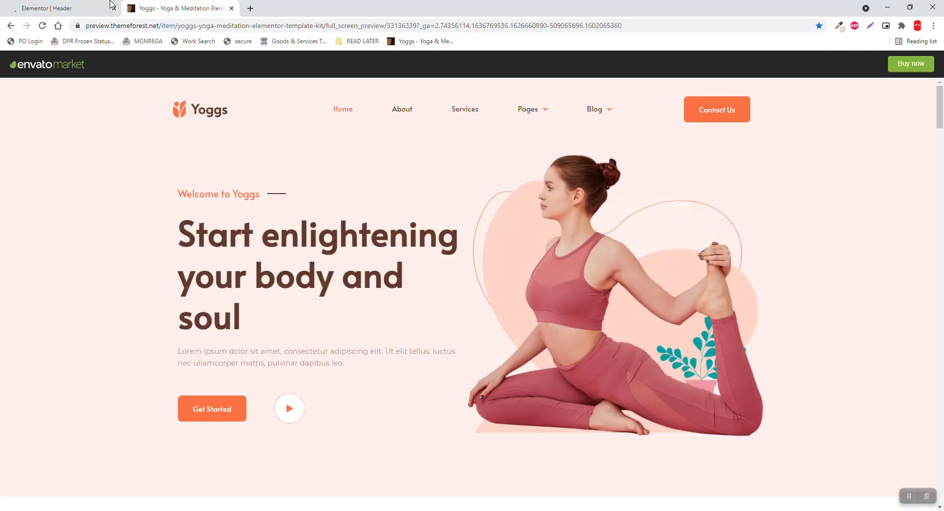
left_click(49, 6)
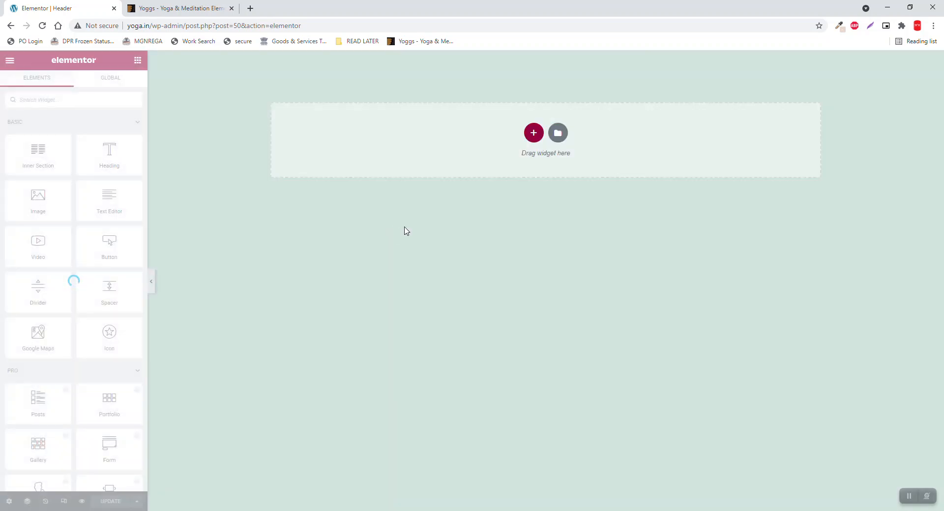
Add a two-column section with a narrow first column and a wide second column, and adjust the section's vertical alignment.
left_click(534, 133)
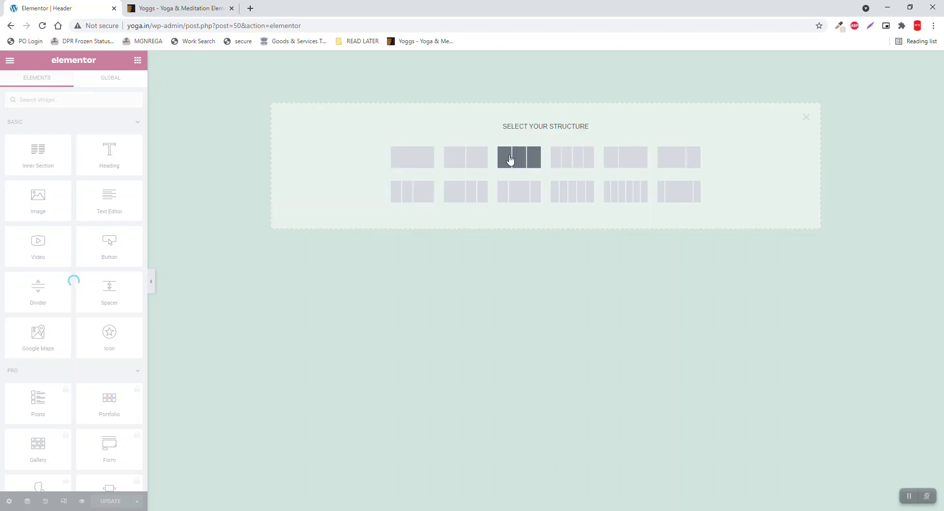
left_click(629, 160)
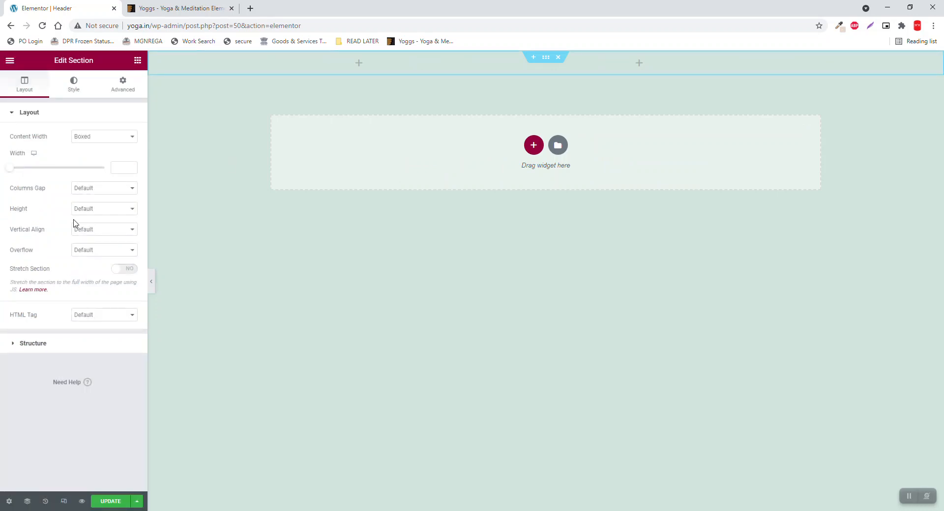
left_click(87, 231)
left_click(92, 255)
Unlink the section's padding values and set the top and bottom padding to 20 px each.
left_click(122, 85)
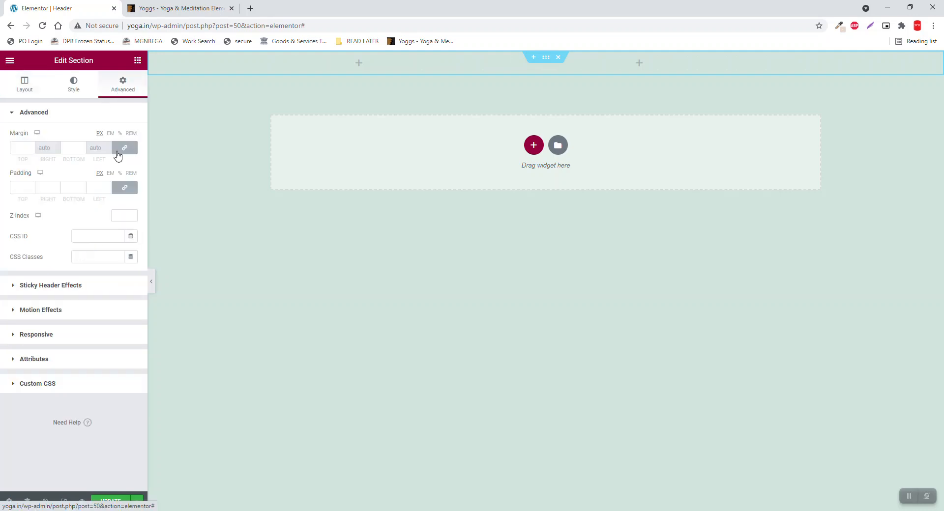
left_click(124, 186)
left_click(29, 185)
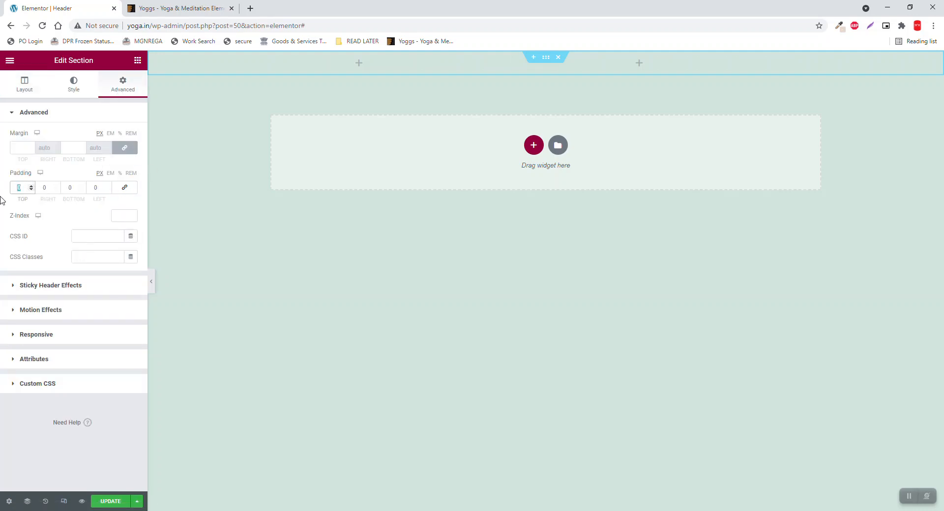
type("20")
key("Tab")
key("Tab")
type("20")
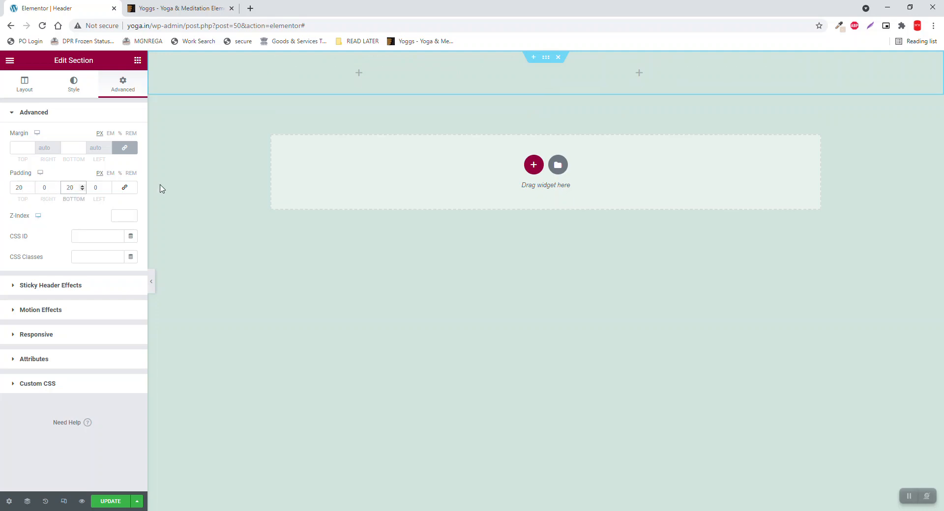
Find the Navigation Menu widget by searching for nav and place it in the section's wide column.
left_click(135, 61)
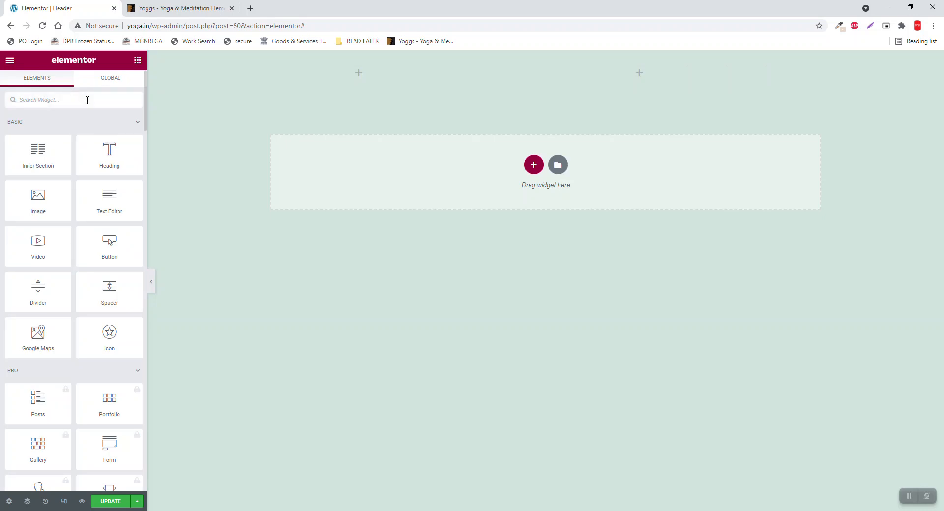
left_click(87, 100)
type("nav")
left_click_drag(92, 122, 672, 73)
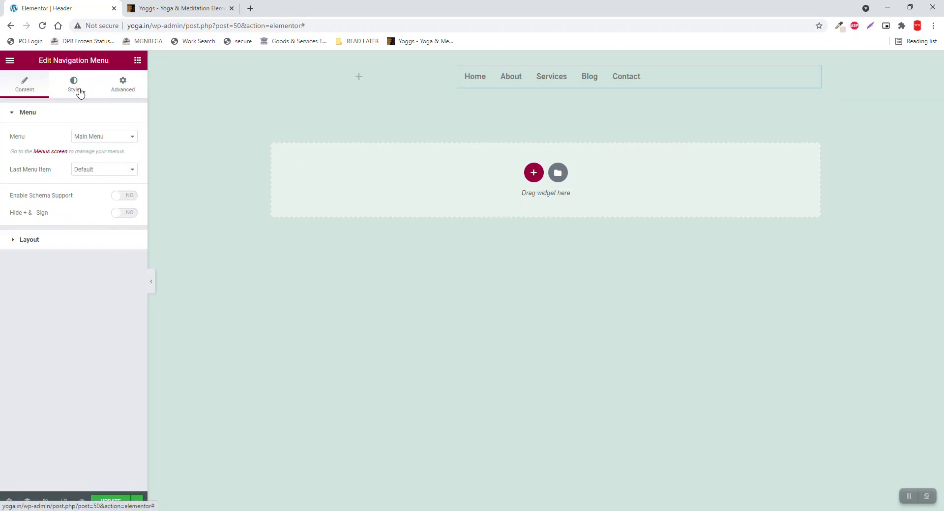
Align the horizontal navigation menu to the right within its column.
left_click(57, 92)
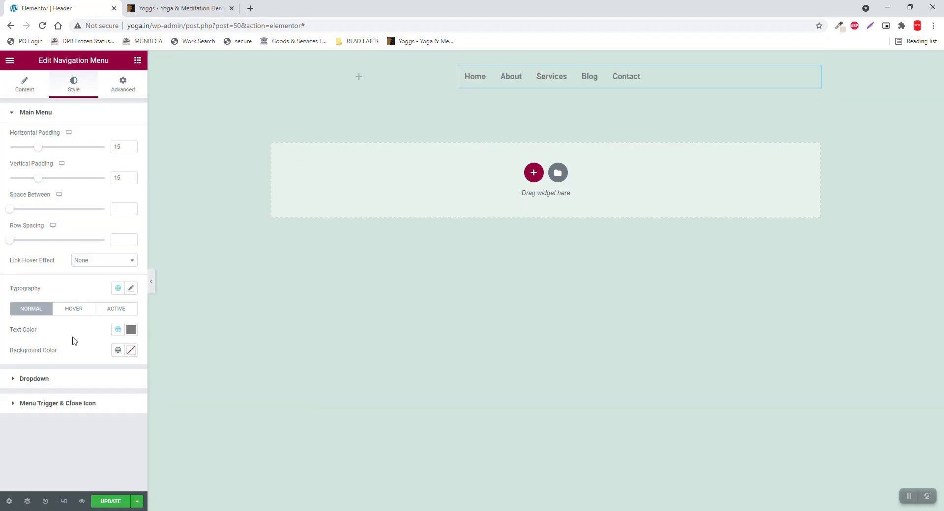
left_click(21, 85)
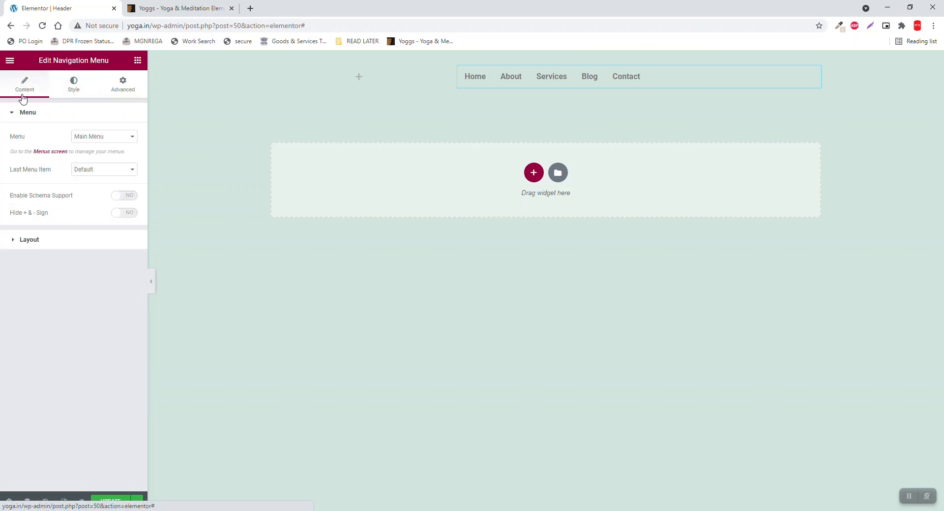
left_click(65, 237)
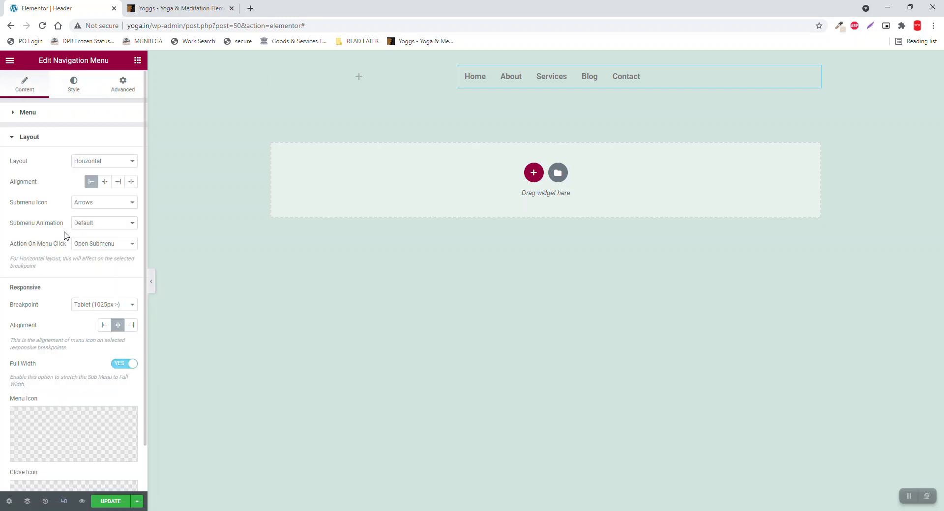
left_click(118, 182)
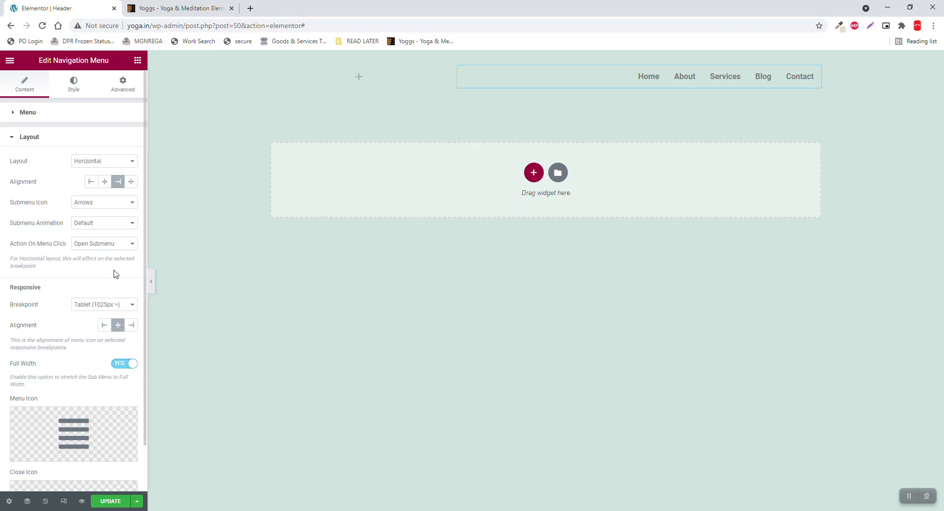
scroll(115, 275, "down", 1)
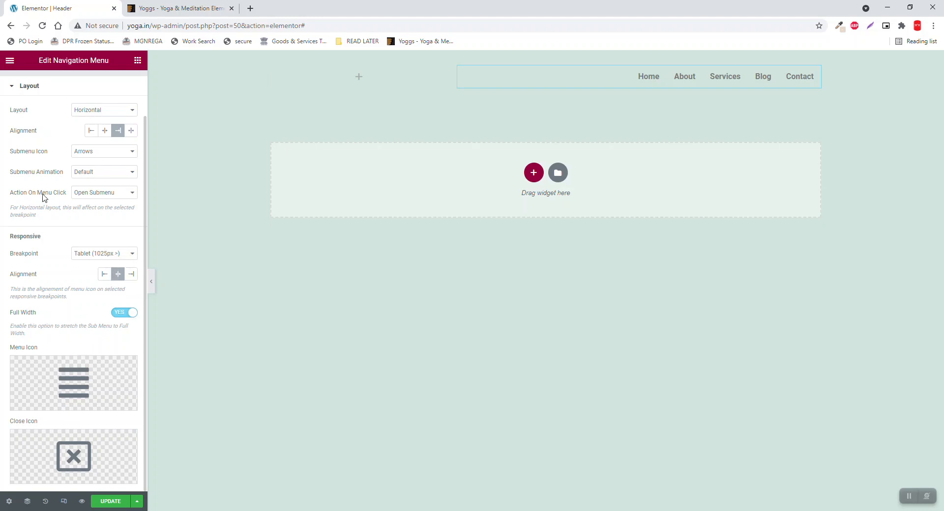
Try the Hide + & - Sign option of the navigation menu and switch it back off.
scroll(52, 172, "up", 1)
left_click(61, 117)
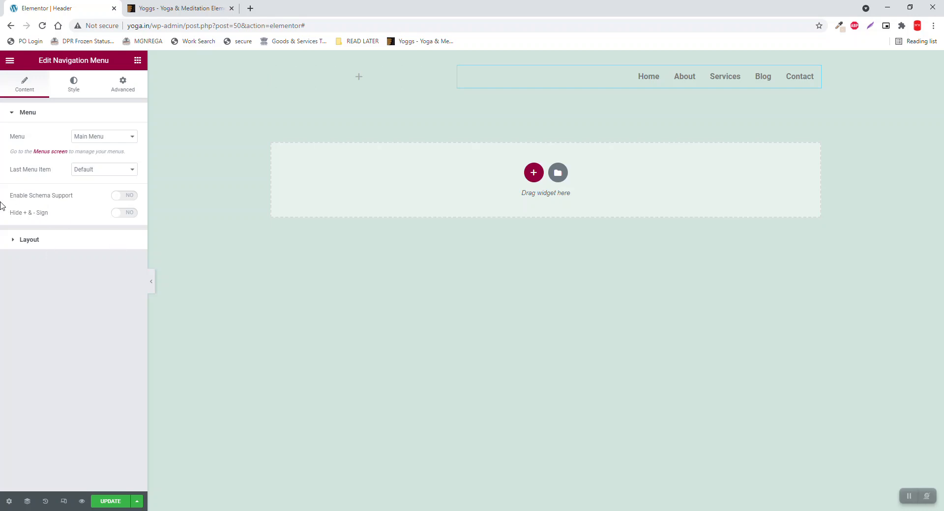
left_click(134, 216)
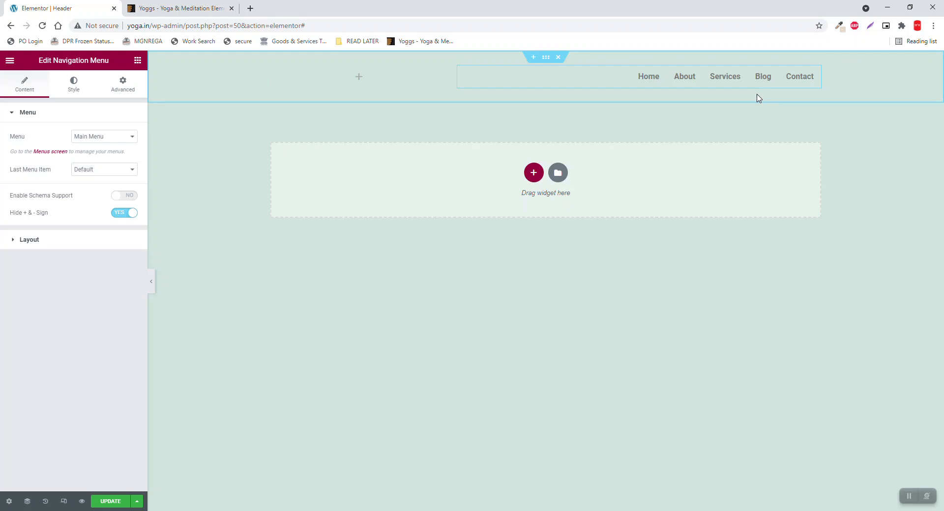
left_click(114, 215)
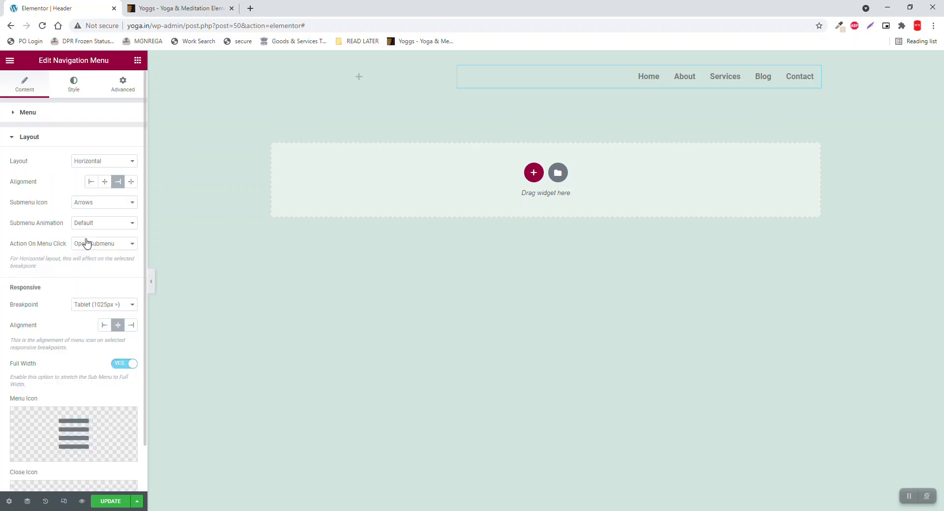
Open the site-wide Global Colors settings and switch to the Yoggs template preview.
left_click(76, 95)
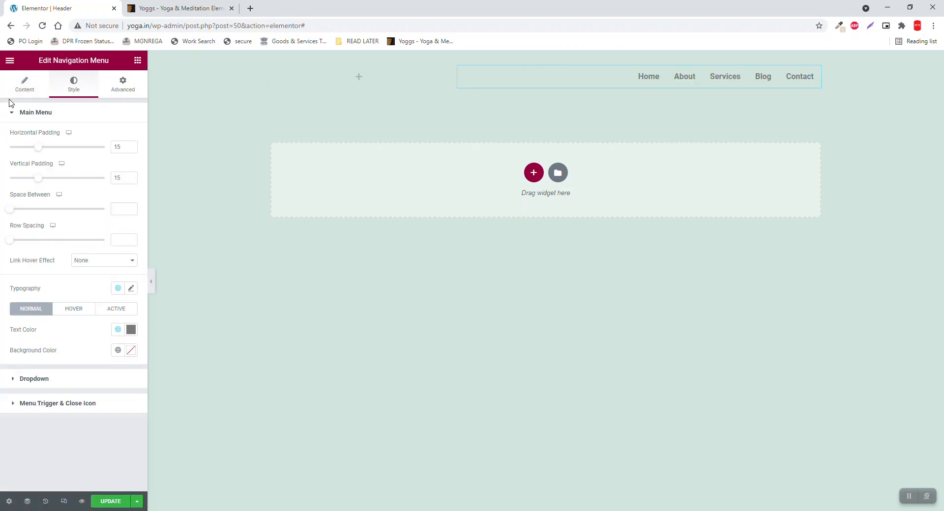
left_click(10, 60)
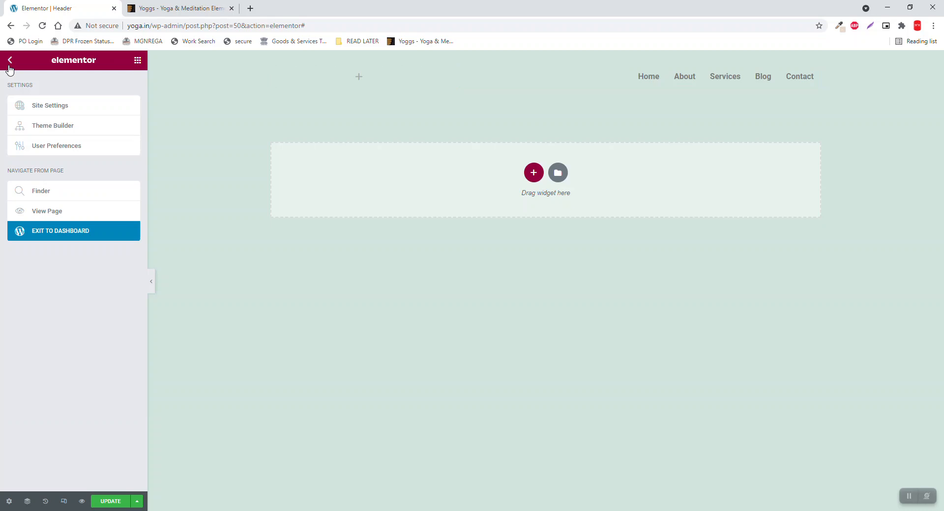
left_click(68, 108)
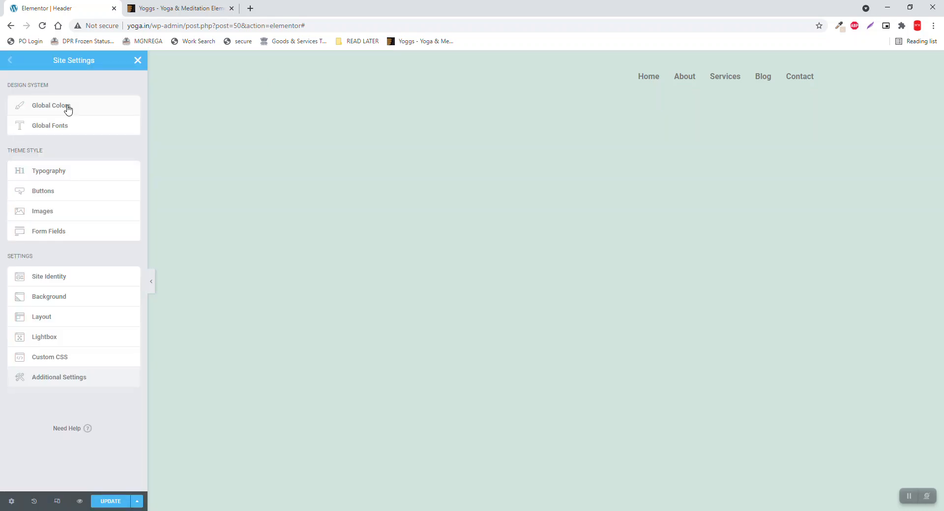
left_click(86, 107)
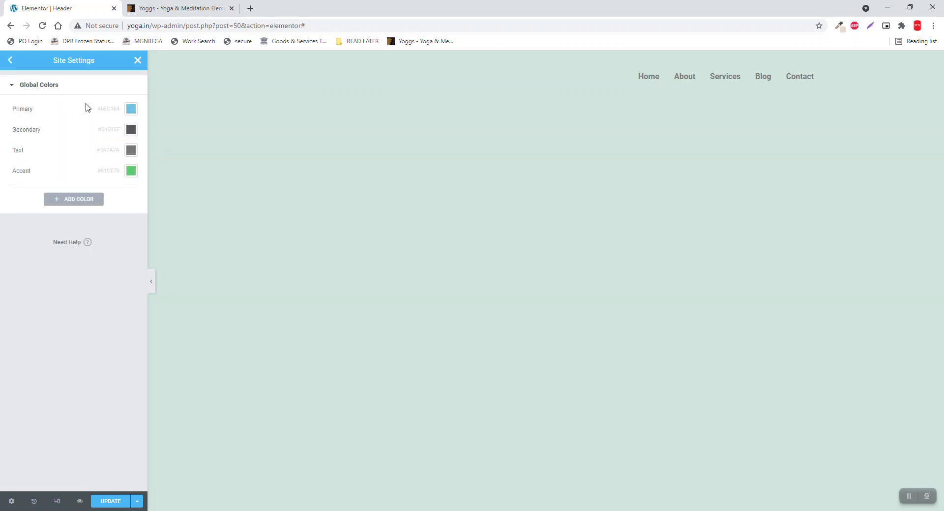
left_click(169, 8)
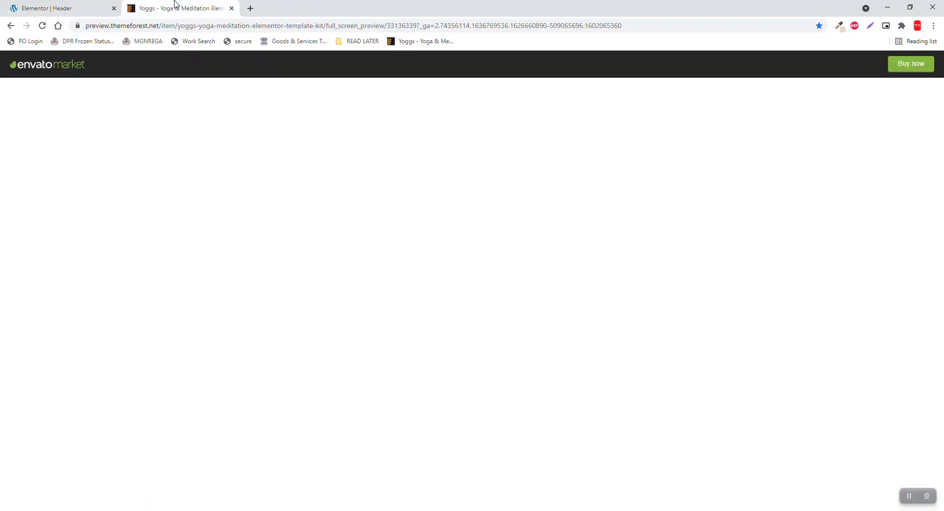
left_click(870, 26)
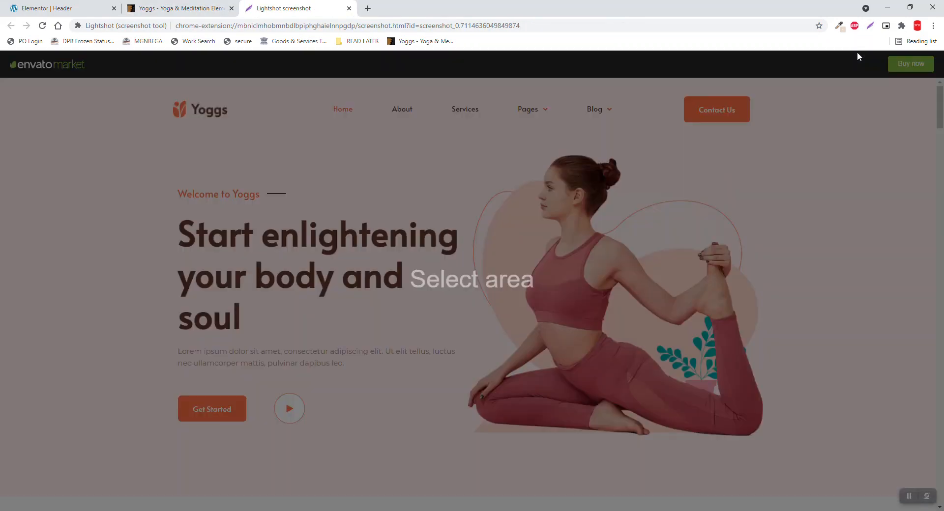
left_click_drag(836, 92, 865, 129)
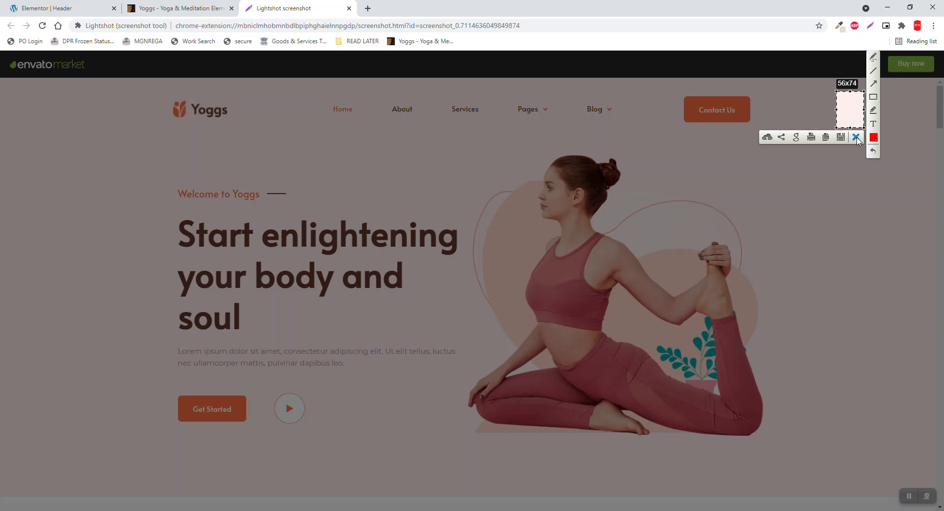
left_click(856, 138)
Sample the orange of the template's Contact Us button and set the global Accent color to #FF7345.
left_click(839, 25)
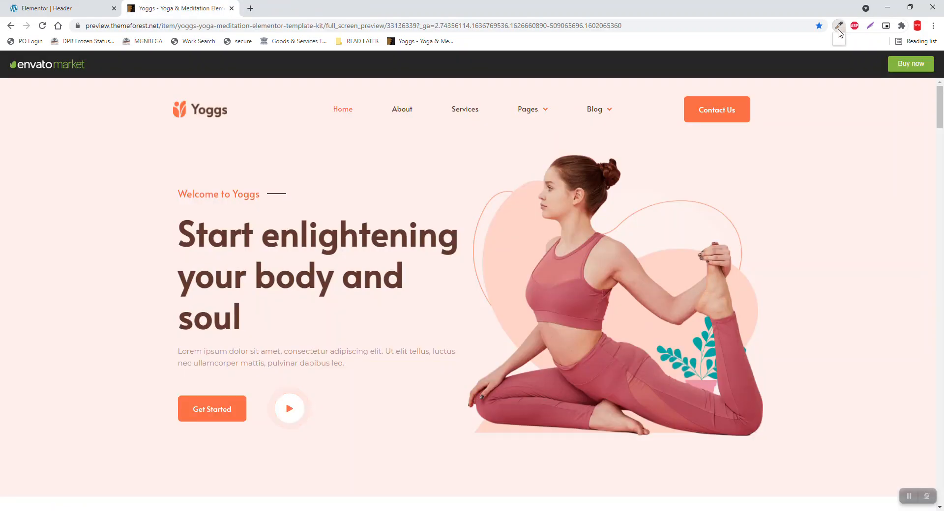
left_click(809, 54)
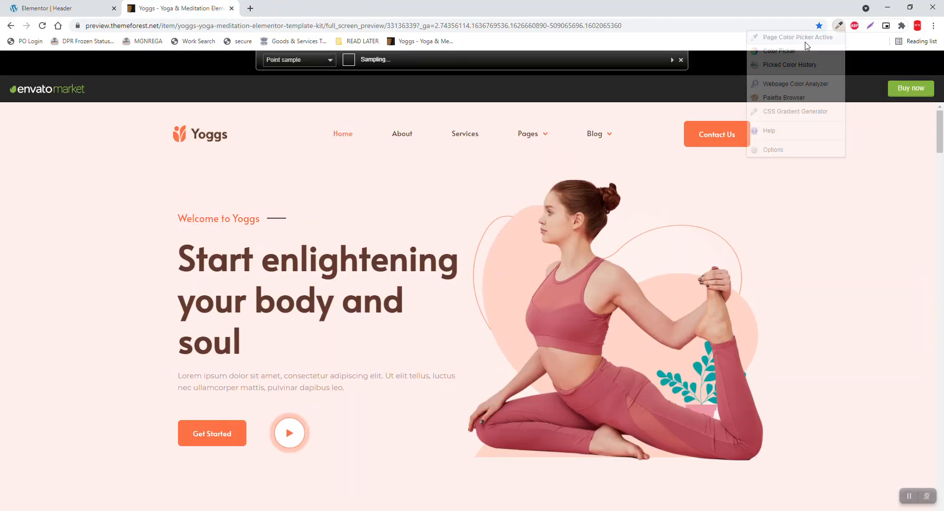
left_click(736, 128)
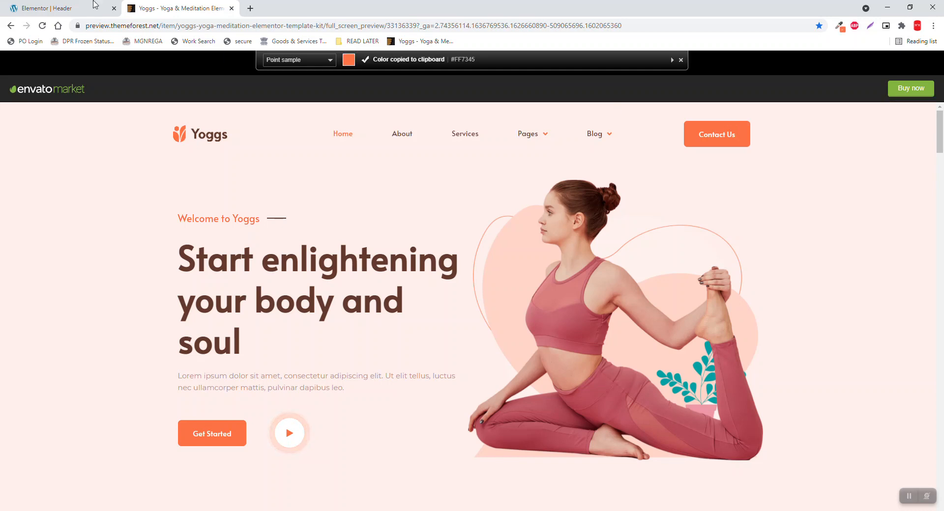
left_click(66, 8)
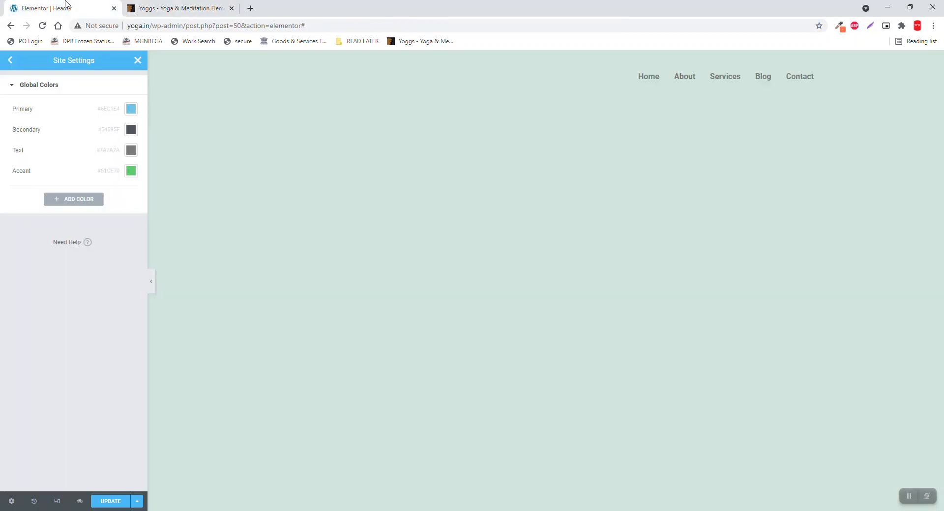
left_click(131, 172)
type("#FF7345")
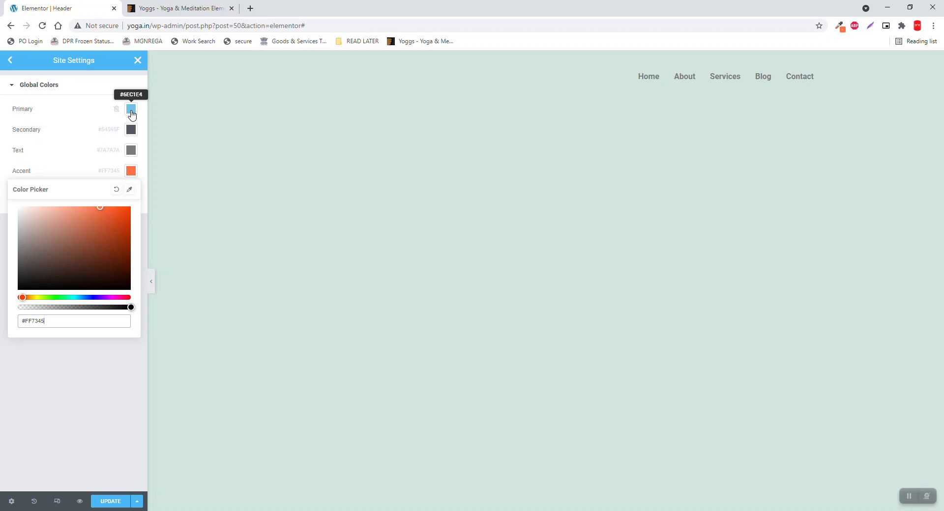
left_click(84, 162)
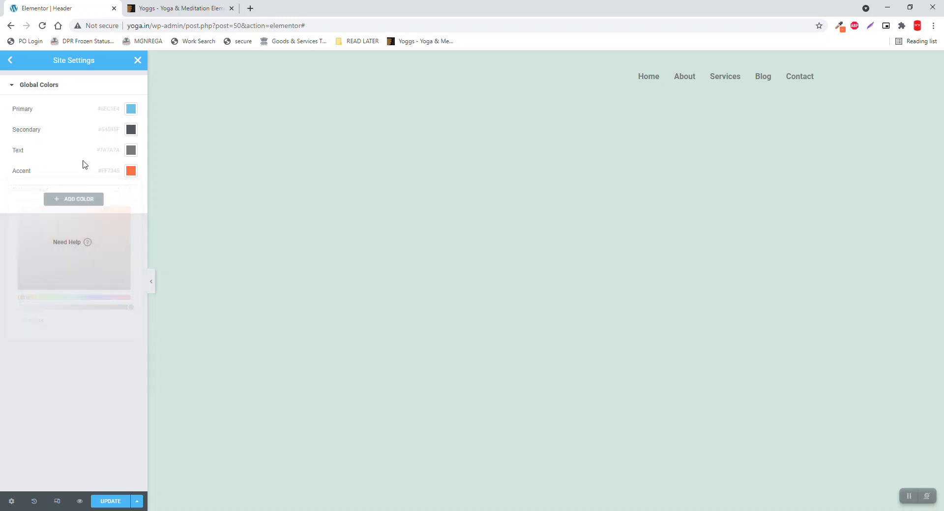
Sample the dark brown of the heading Yoga For Your Mental and Physical Health in the Yoggs template.
left_click(168, 8)
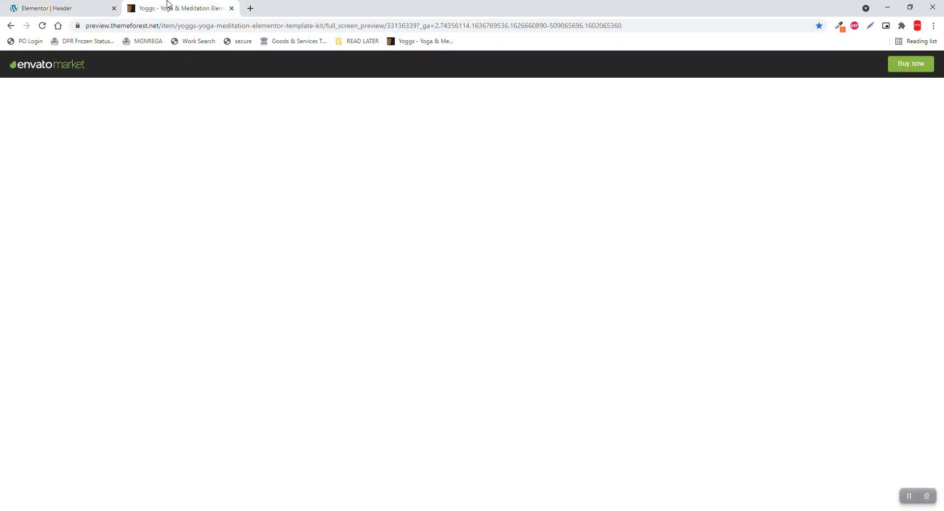
scroll(229, 197, "down", 5)
scroll(236, 211, "up", 1)
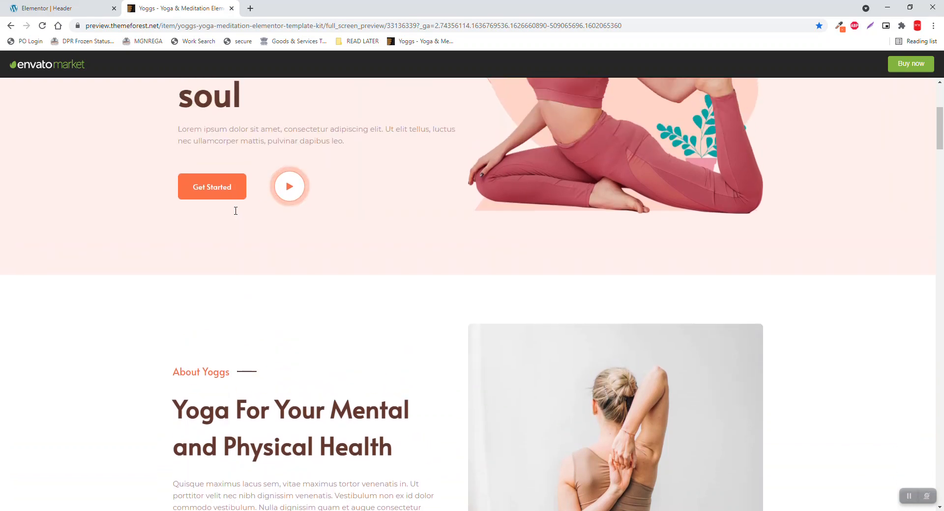
left_click(86, 5)
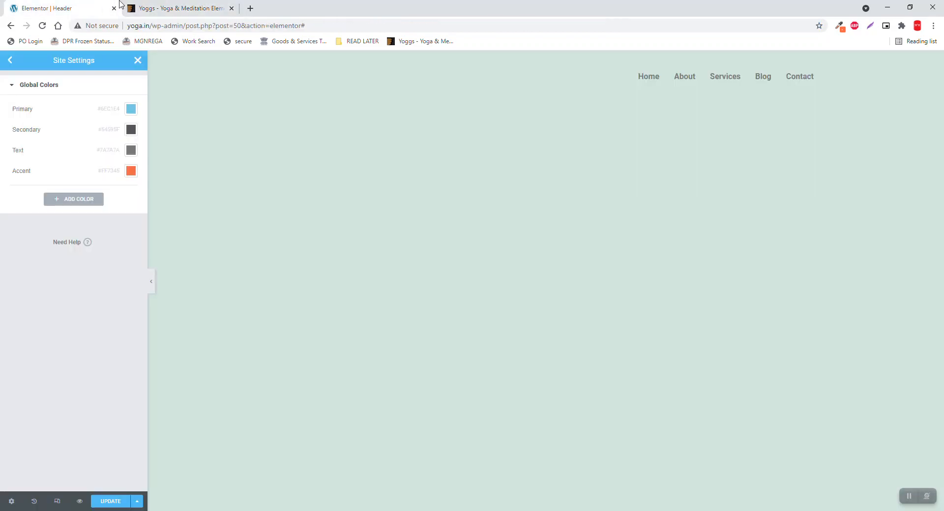
left_click(143, 12)
scroll(268, 341, "down", 3)
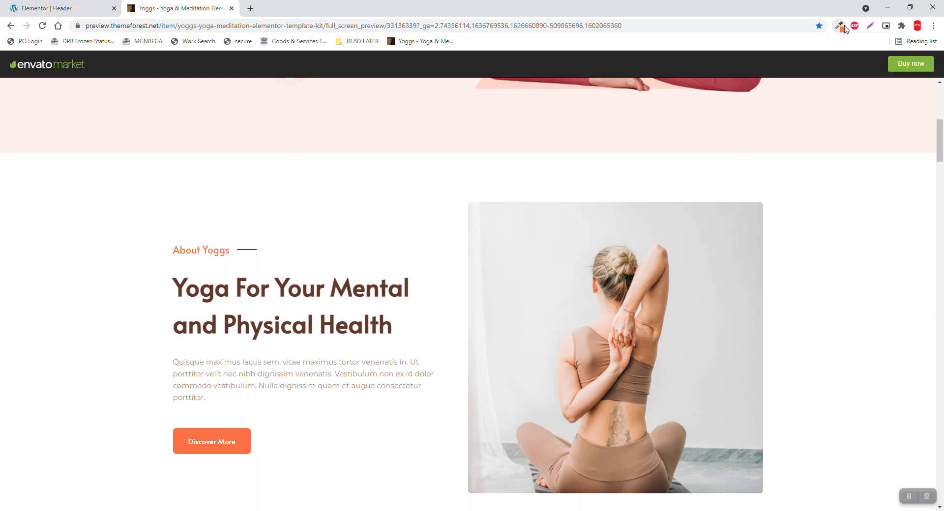
left_click(839, 26)
left_click(820, 43)
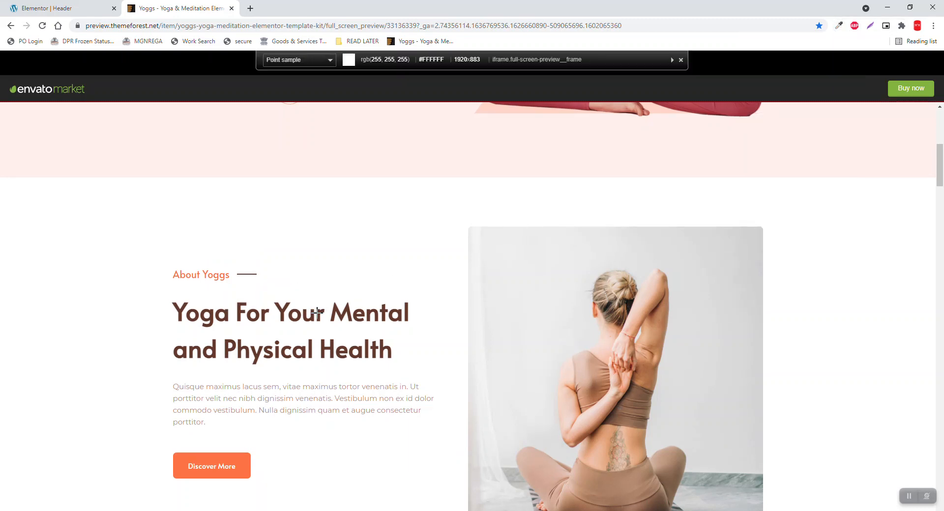
left_click(320, 312)
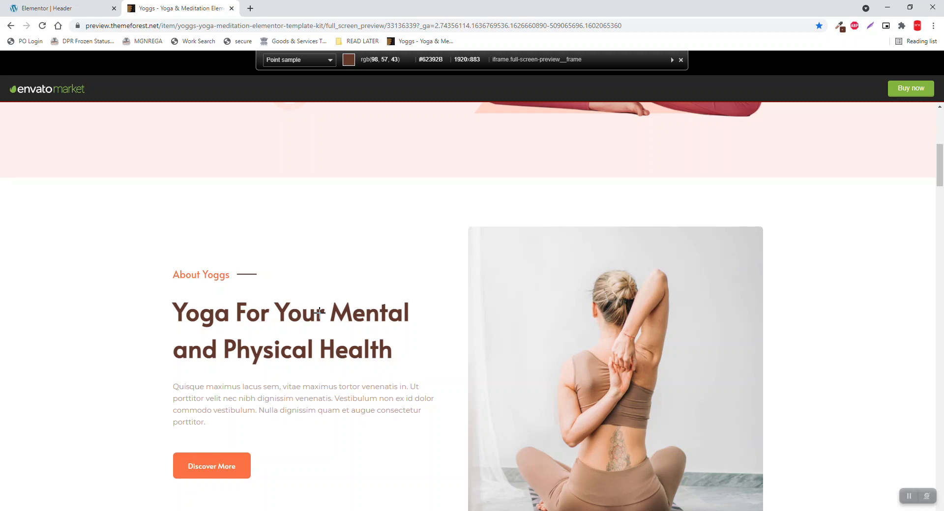
Return to Elementor and set the global Secondary color to the sampled brown #62392B.
left_click(63, 8)
left_click(131, 130)
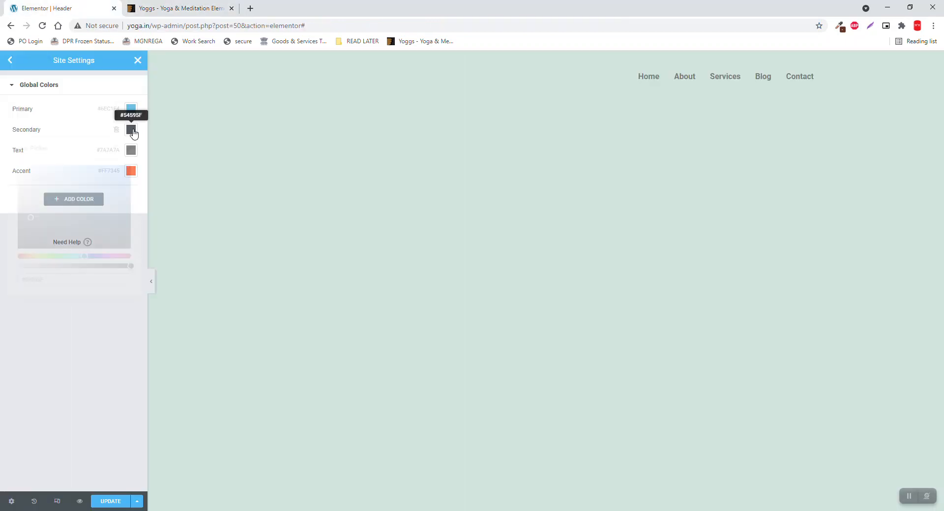
type("#62392B")
left_click(82, 332)
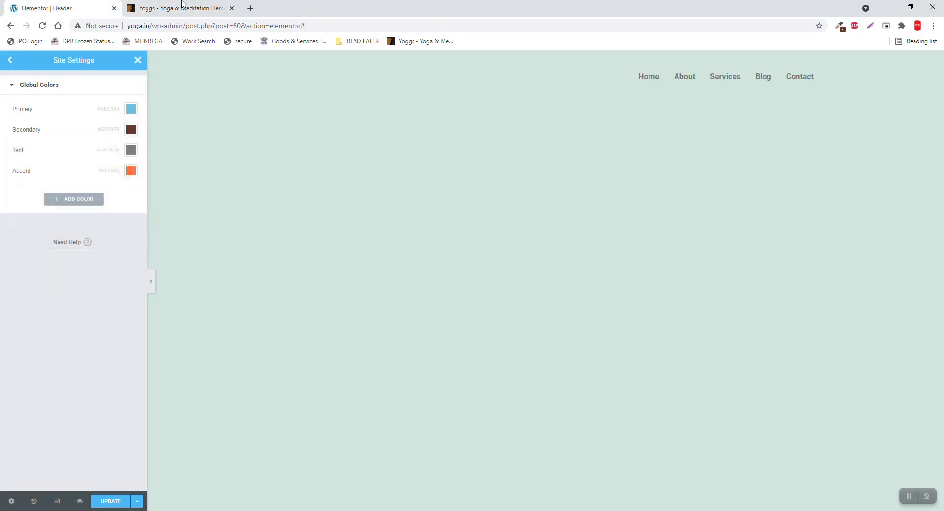
Set the global Primary color to the same brown, #62392B.
left_click(182, 4)
left_click(61, 5)
left_click(131, 109)
type("#62392B")
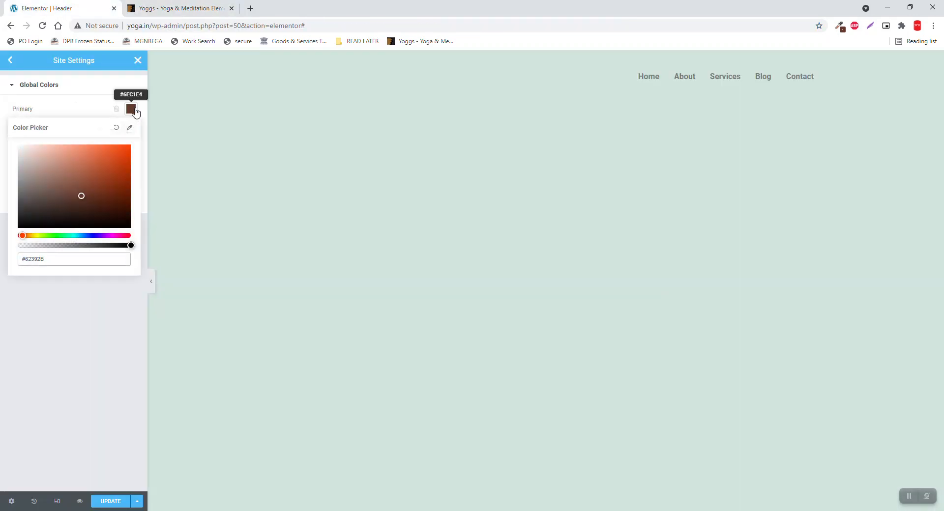
left_click(75, 386)
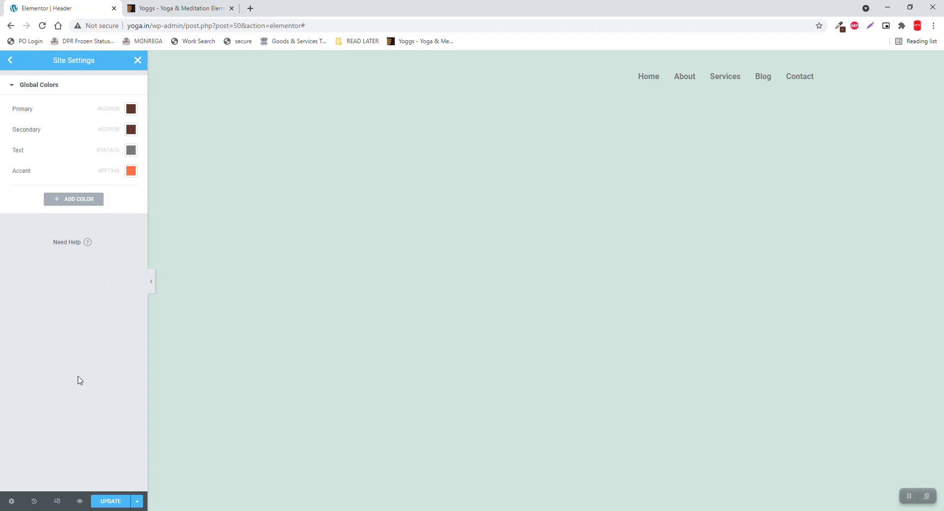
Darken the global Text color to a dark grey, save the site settings and return to the header editor.
left_click(130, 150)
left_click(23, 244)
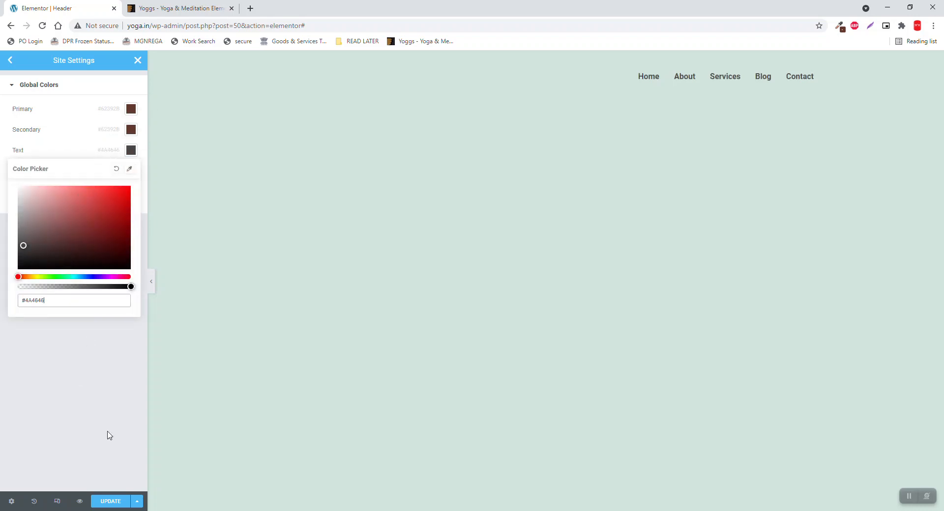
left_click(107, 420)
left_click(112, 504)
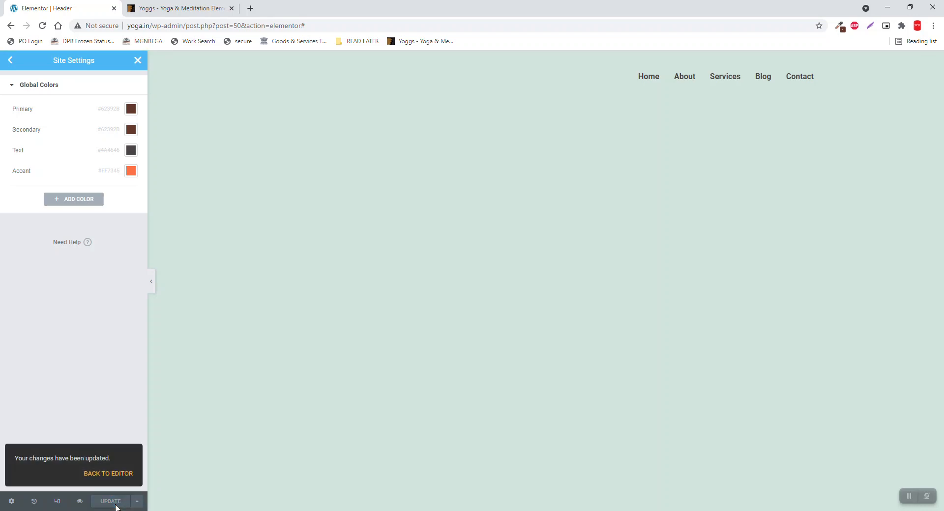
left_click(138, 60)
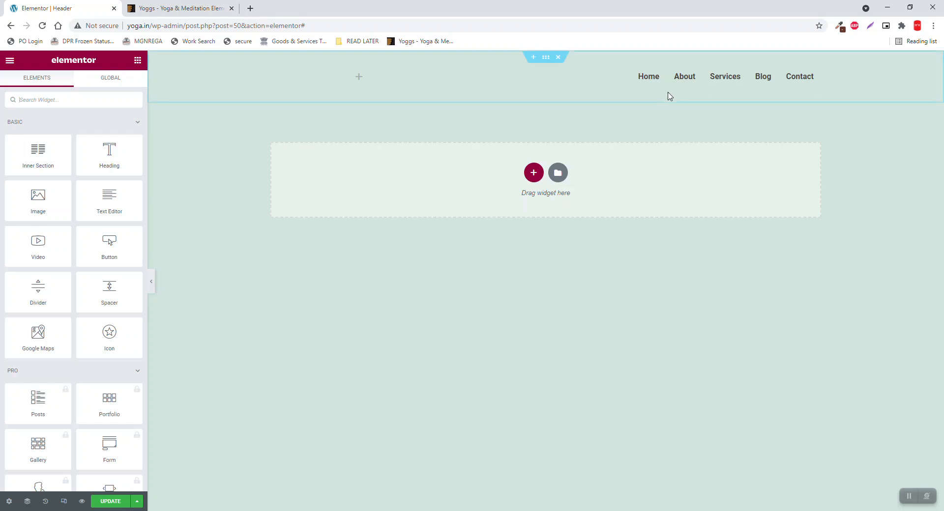
Set the horizontal padding of the navigation menu items to 25.
left_click(815, 73)
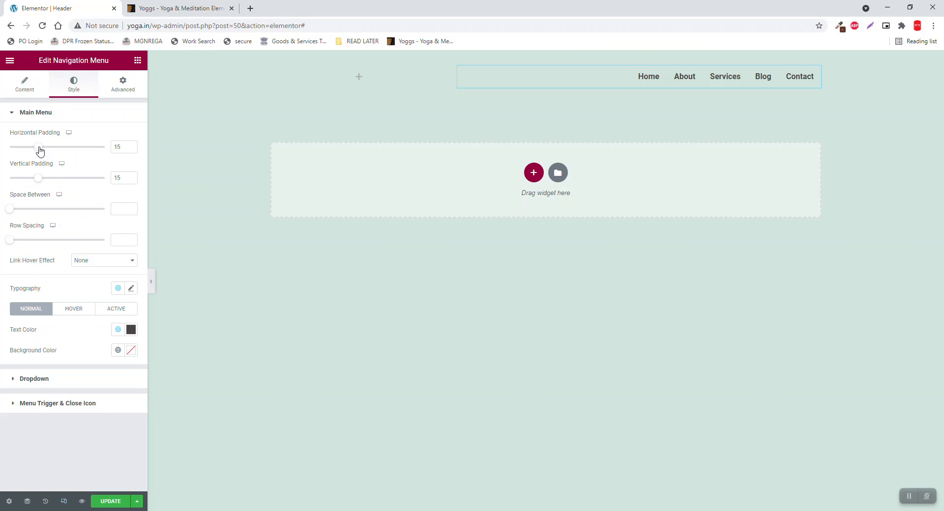
left_click_drag(40, 149, 53, 150)
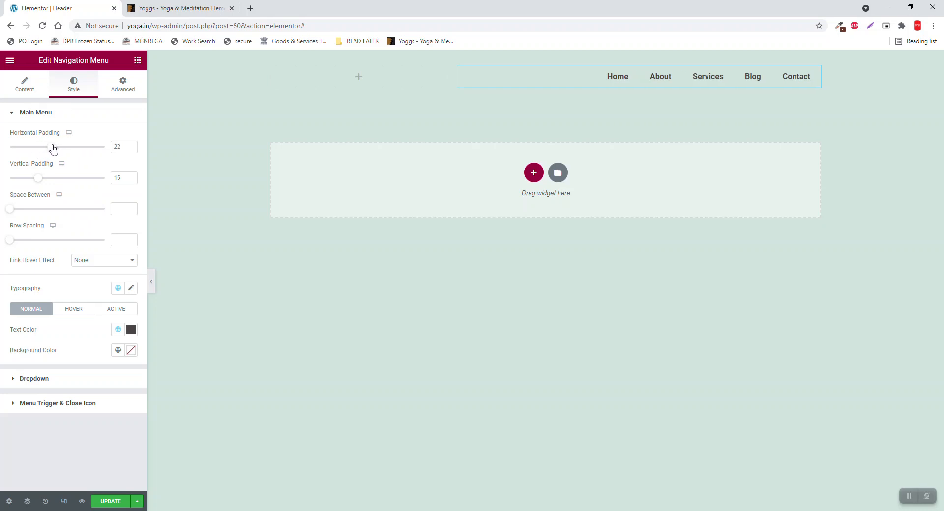
left_click(132, 145)
left_click(131, 146)
left_click(131, 146)
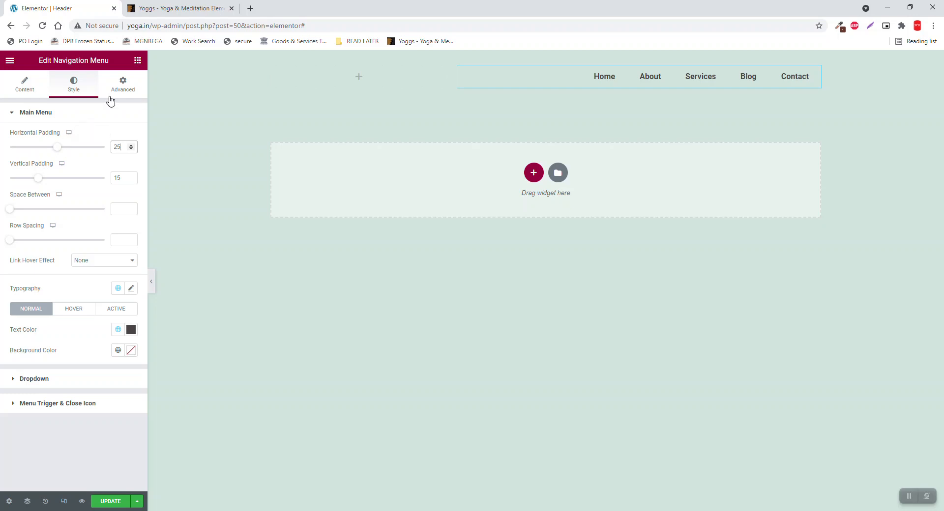
Find the Site Title widget by searching for site and place it in the header's narrow empty column.
left_click(137, 60)
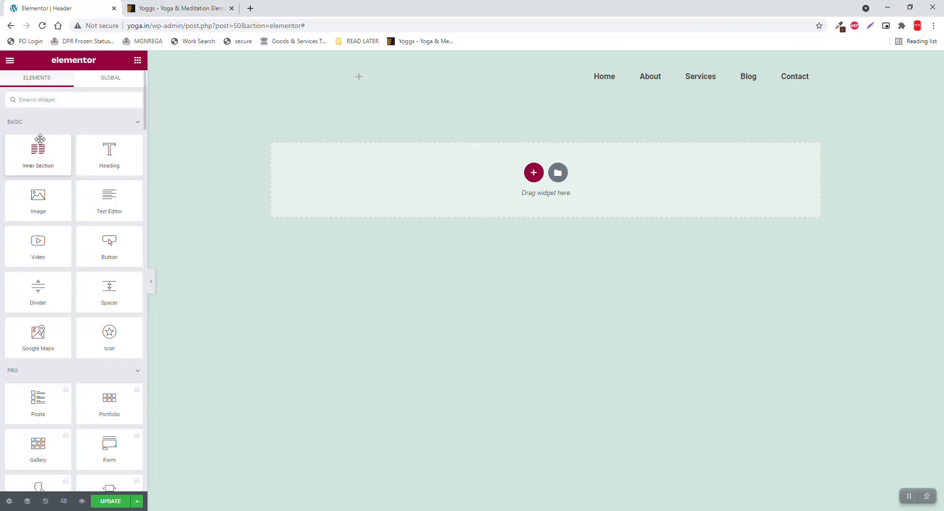
left_click(73, 107)
type("site")
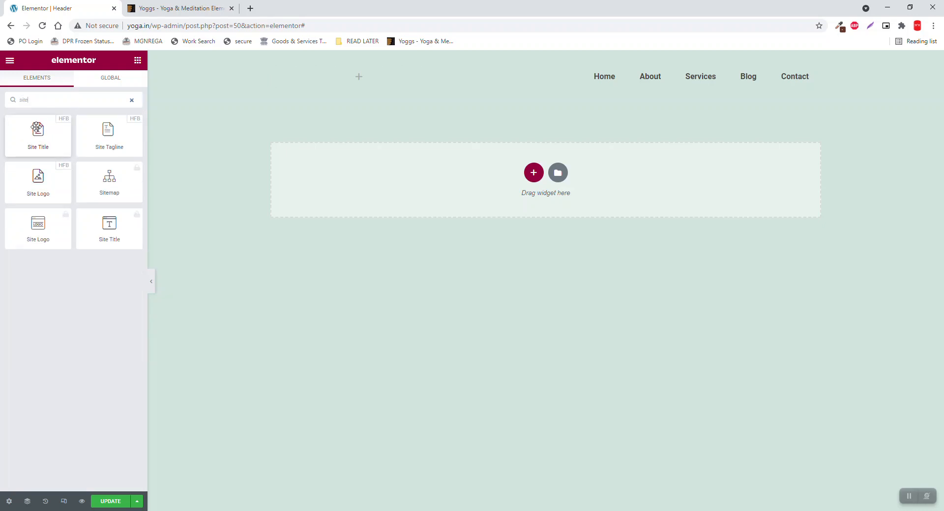
left_click_drag(37, 130, 369, 78)
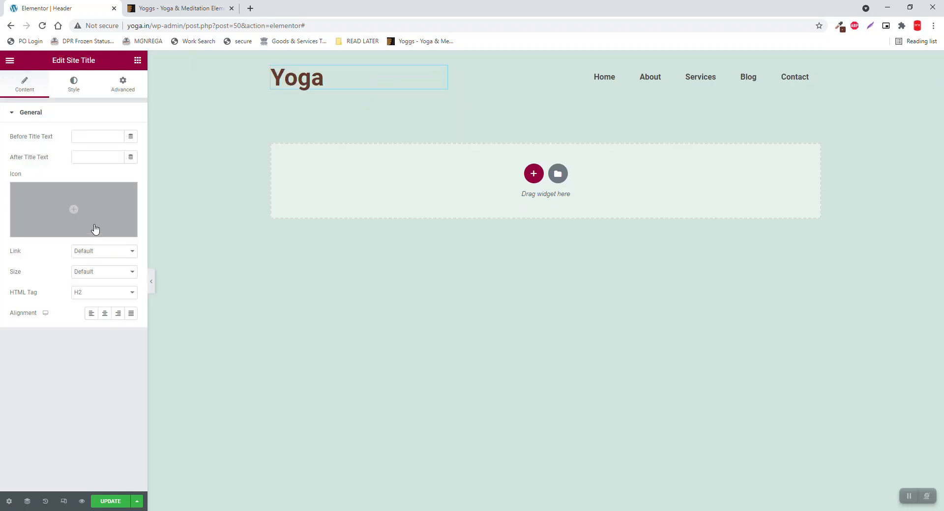
Set the Site Title's font family to Dancing Script, searching the font list for scri.
left_click(76, 93)
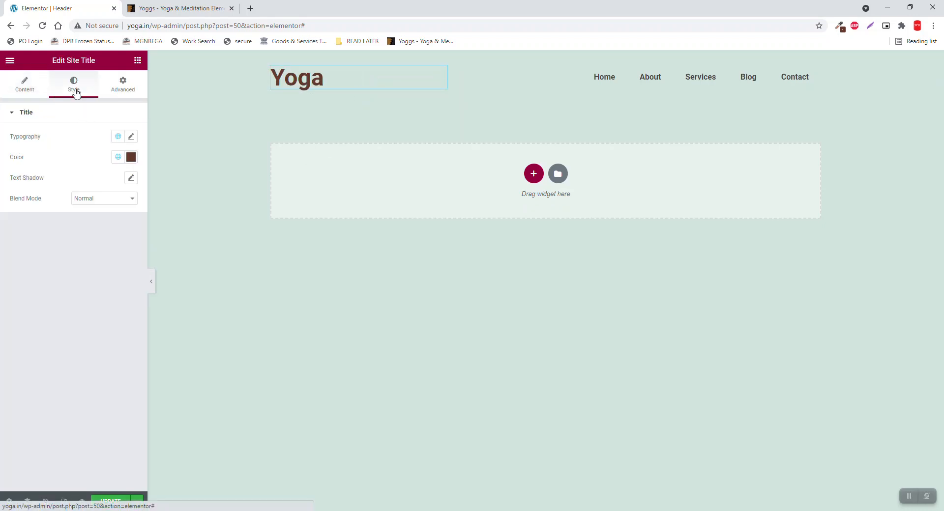
left_click(131, 137)
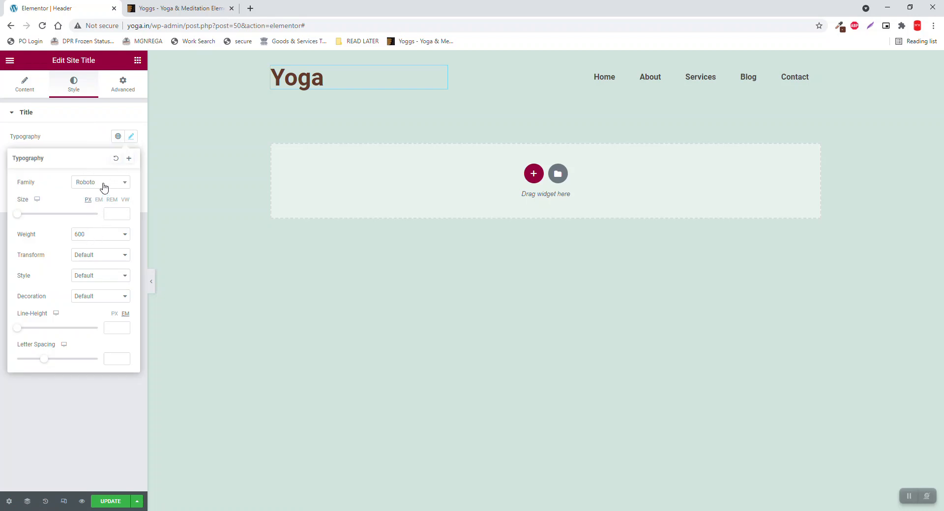
left_click(104, 187)
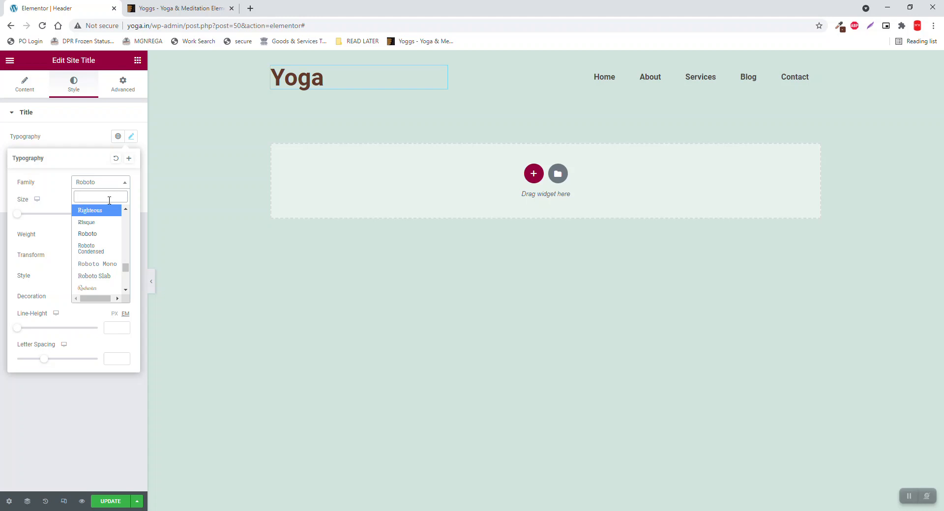
type("sc")
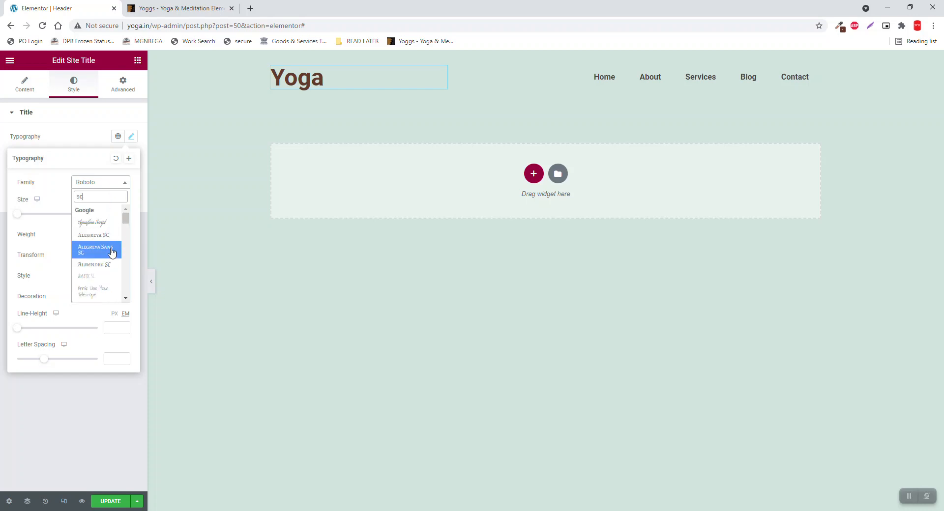
type("ri")
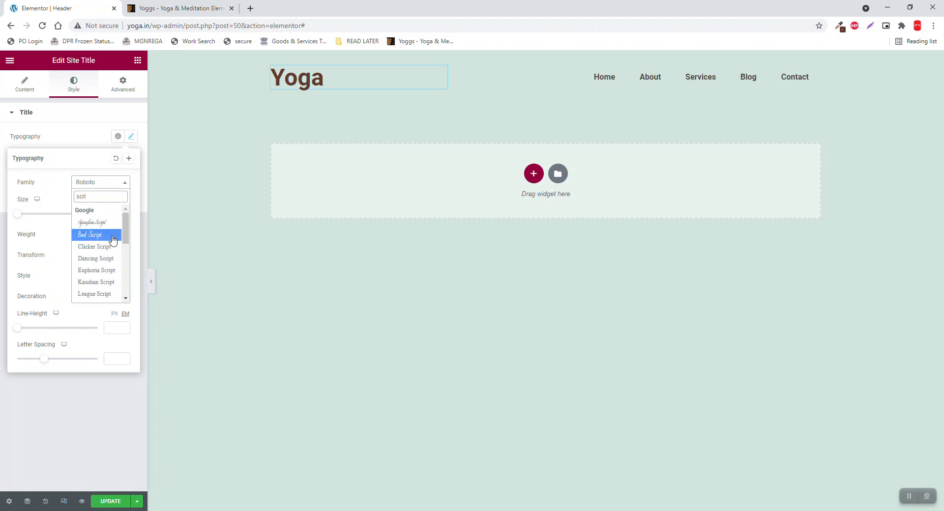
left_click(110, 260)
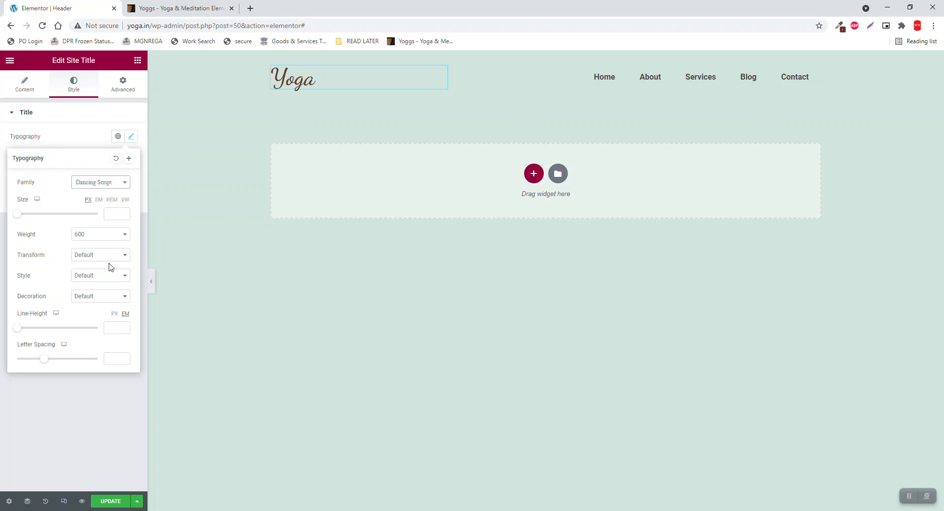
left_click(73, 404)
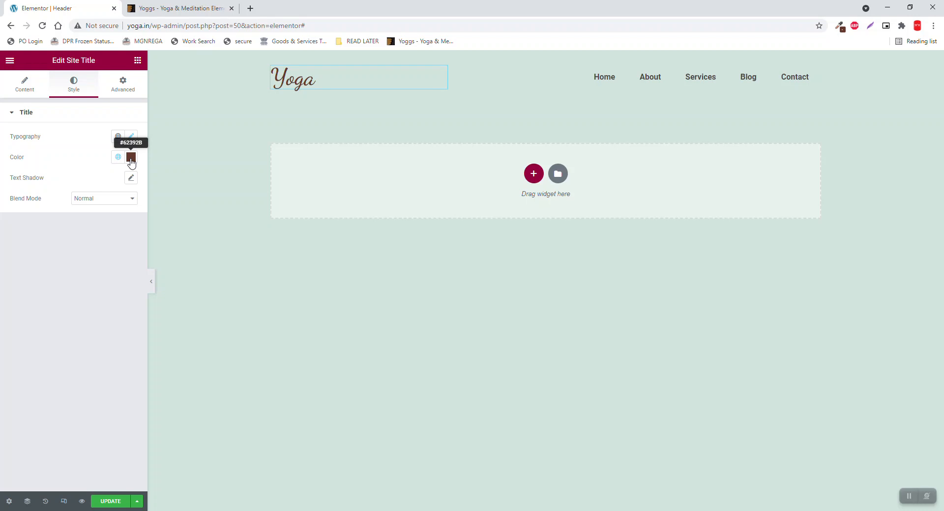
Retrieve the orange #ff7345 from the color picker extension's history and apply it as the Site Title's text color.
left_click(839, 26)
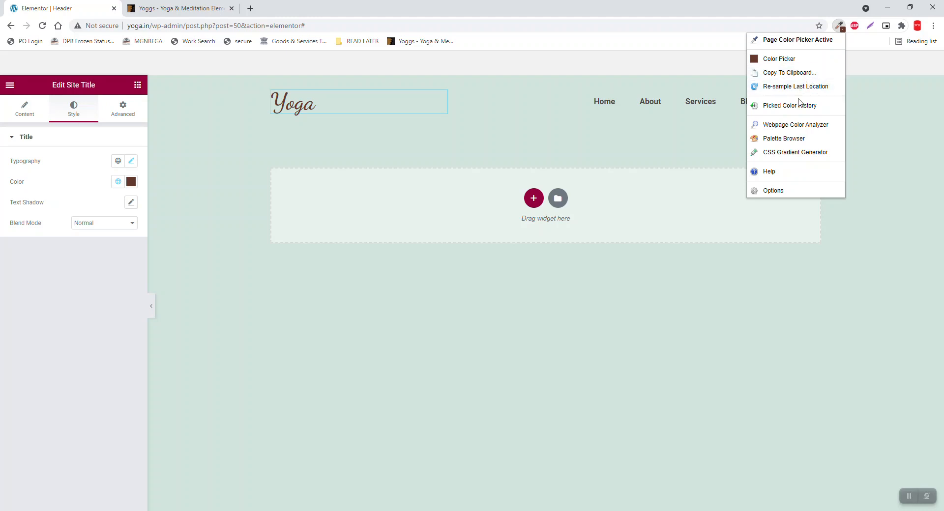
left_click(798, 113)
left_click(797, 89)
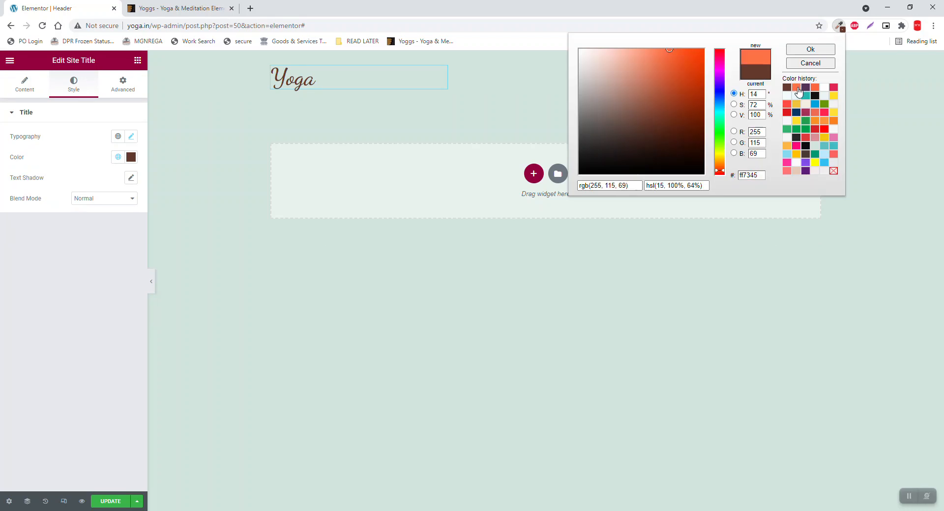
left_click_drag(764, 178, 626, 182)
left_click(65, 256)
left_click(132, 158)
type("#ff7345")
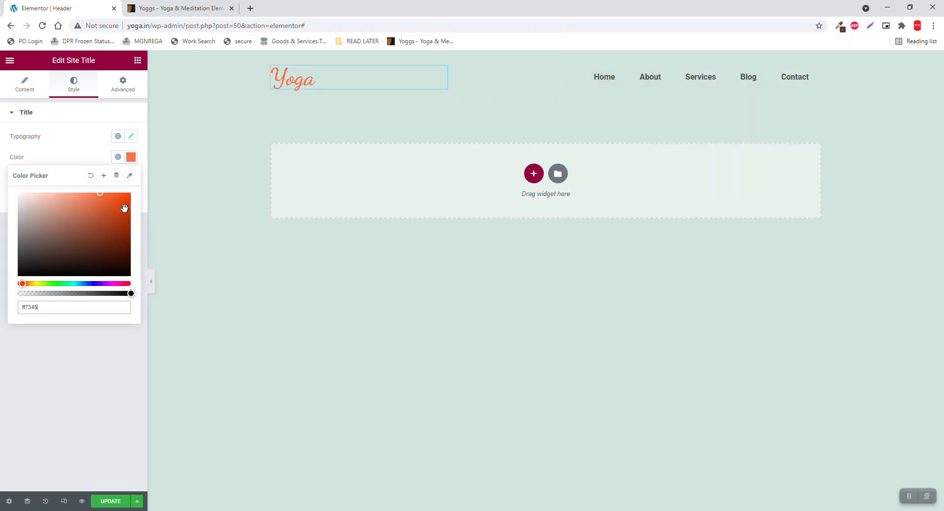
left_click(37, 384)
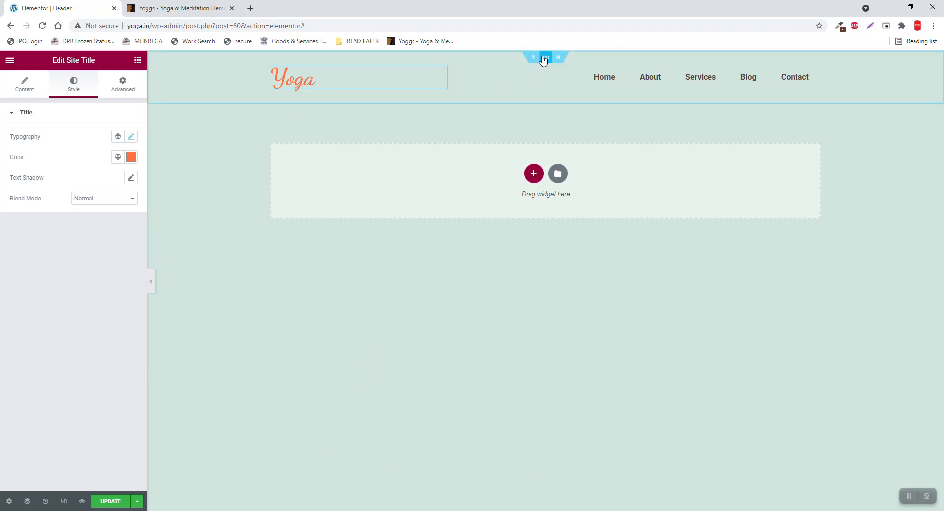
Enable Sticky Header Effects on the header section and turn on its Transparent Header option.
left_click(544, 60)
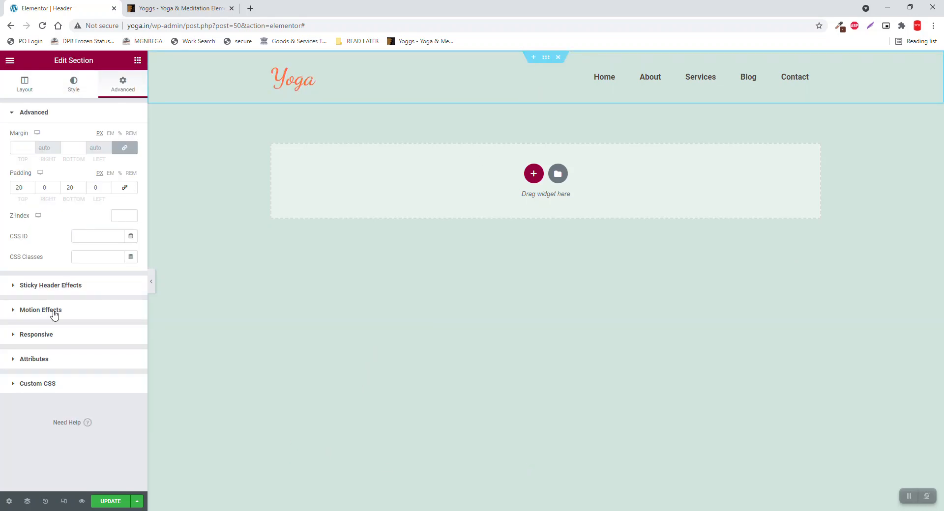
left_click(74, 288)
left_click(133, 160)
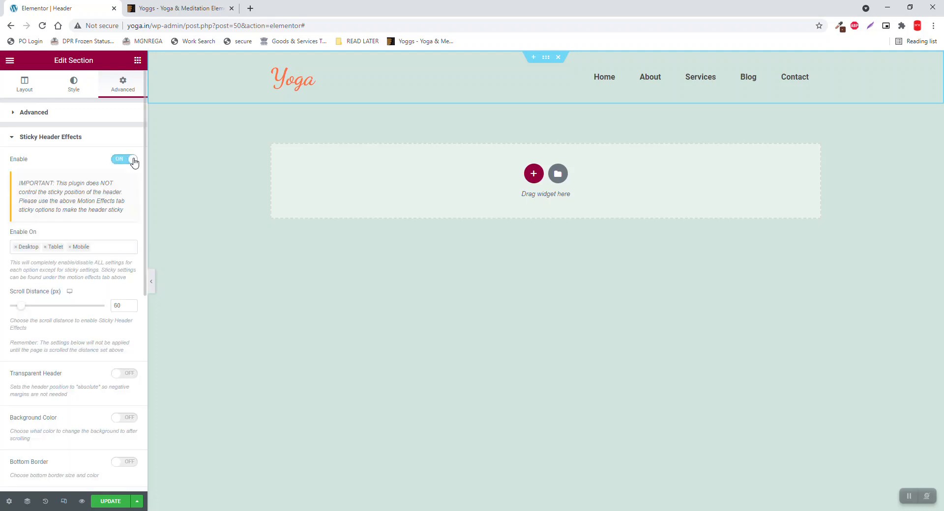
scroll(71, 306, "down", 1)
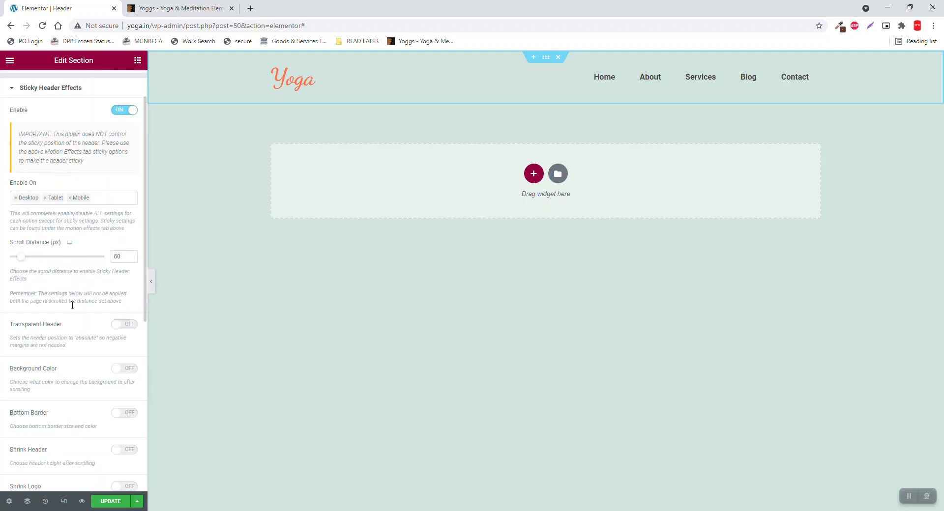
left_click(131, 326)
Turn on the sticky header's after-scroll Background Color, set it to white, and update the header.
scroll(57, 317, "down", 4)
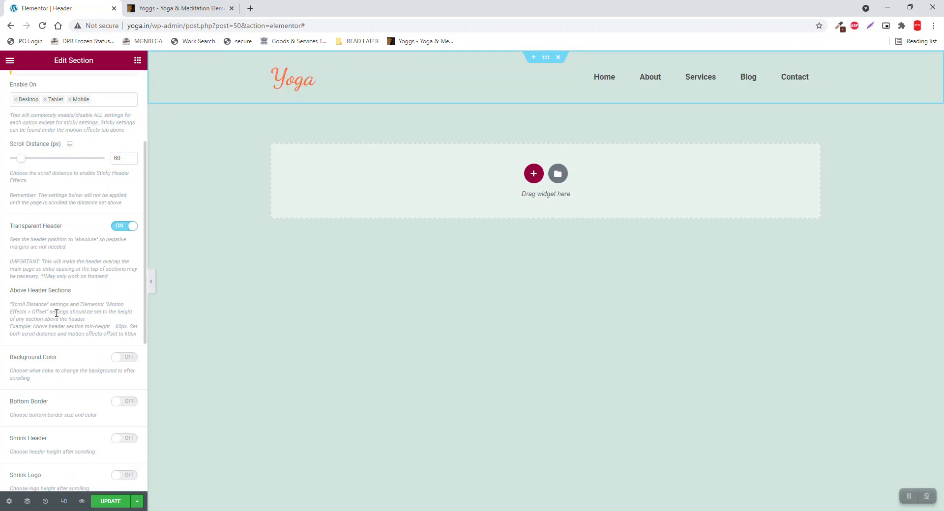
scroll(57, 318, "down", 1)
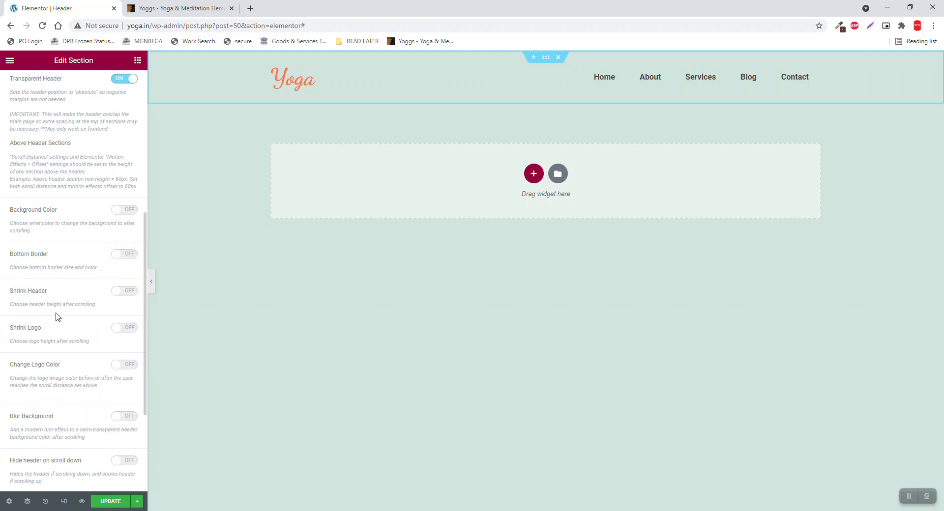
left_click(127, 210)
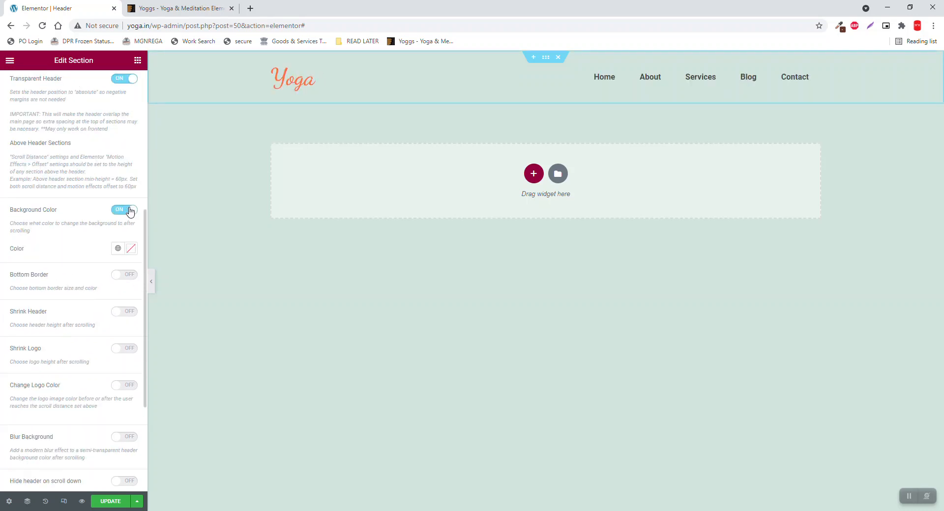
left_click(129, 247)
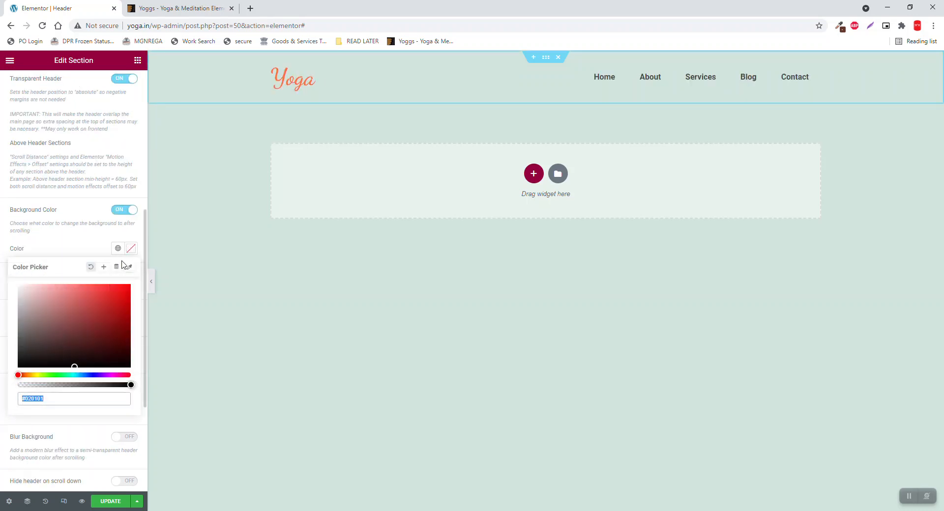
left_click(94, 243)
scroll(54, 396, "down", 1)
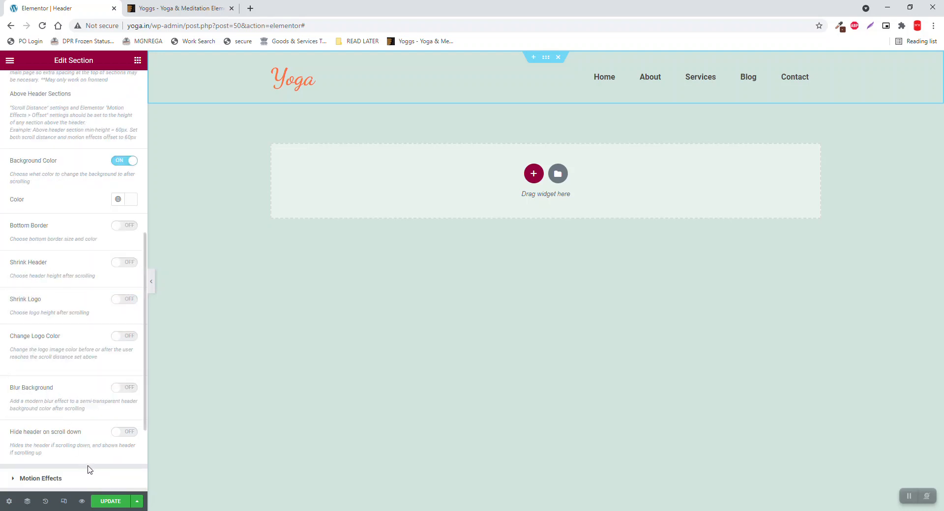
left_click(111, 503)
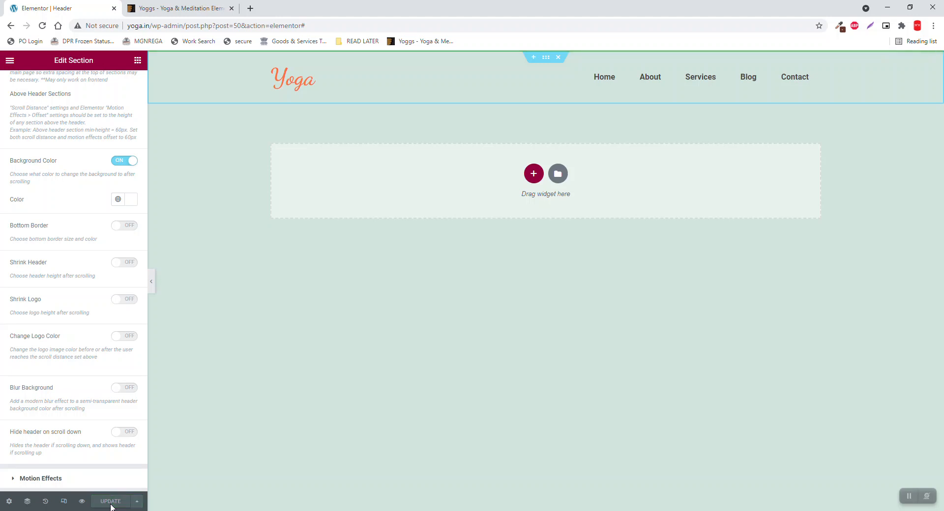
Switch to the mobile responsive view and set the Site Title column's width to 70%.
scroll(66, 437, "down", 3)
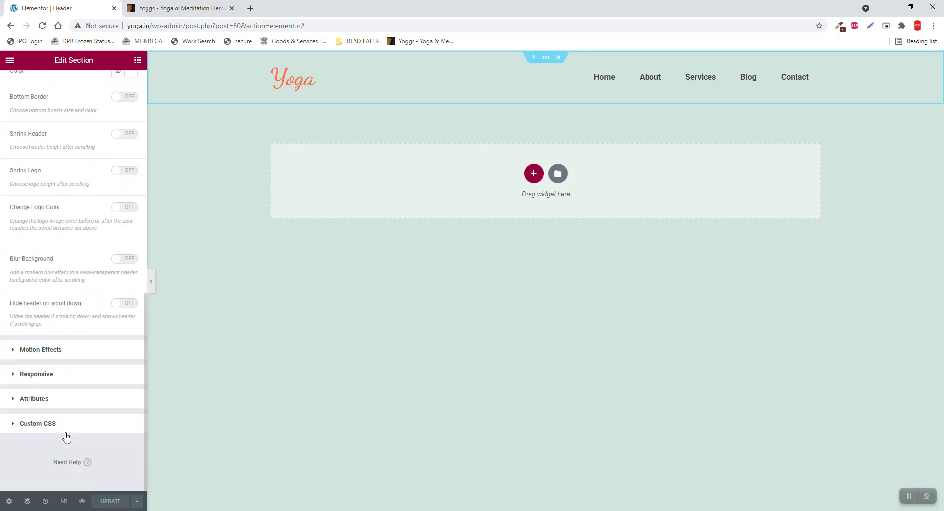
left_click(64, 501)
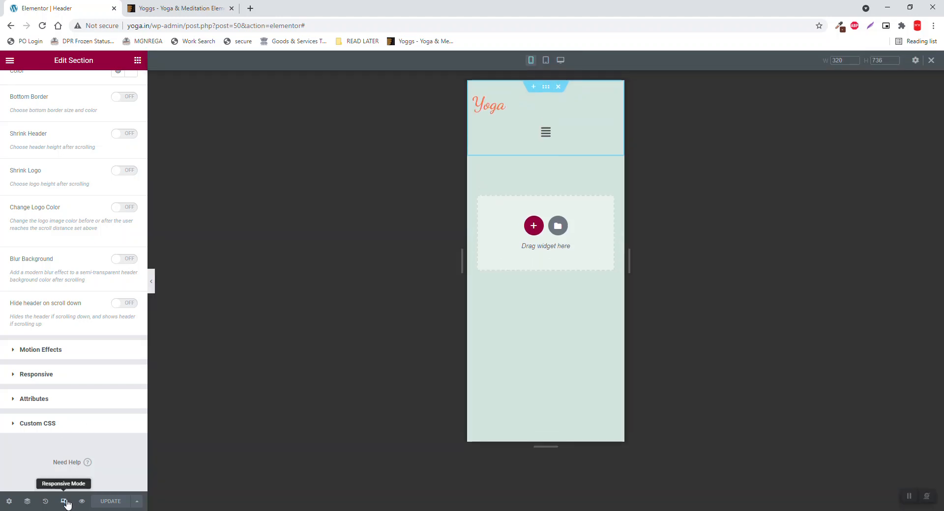
left_click(474, 98)
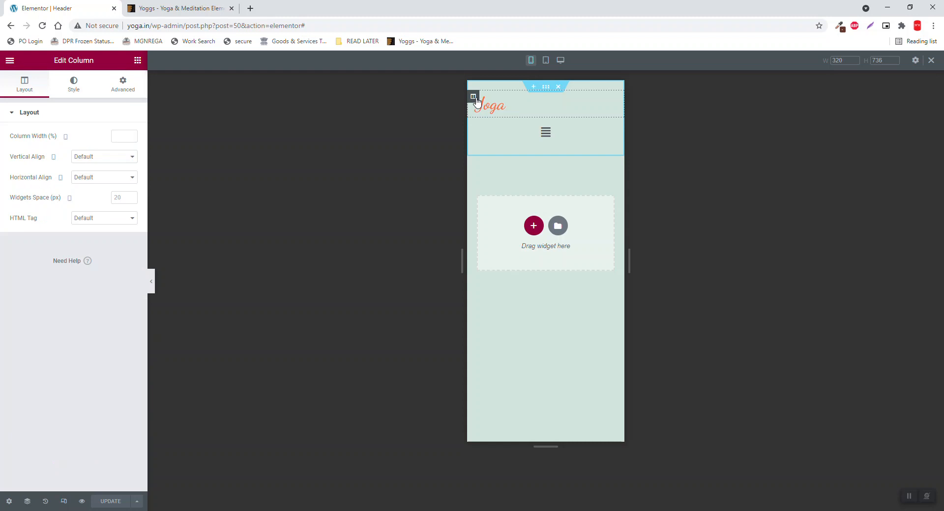
left_click(120, 136)
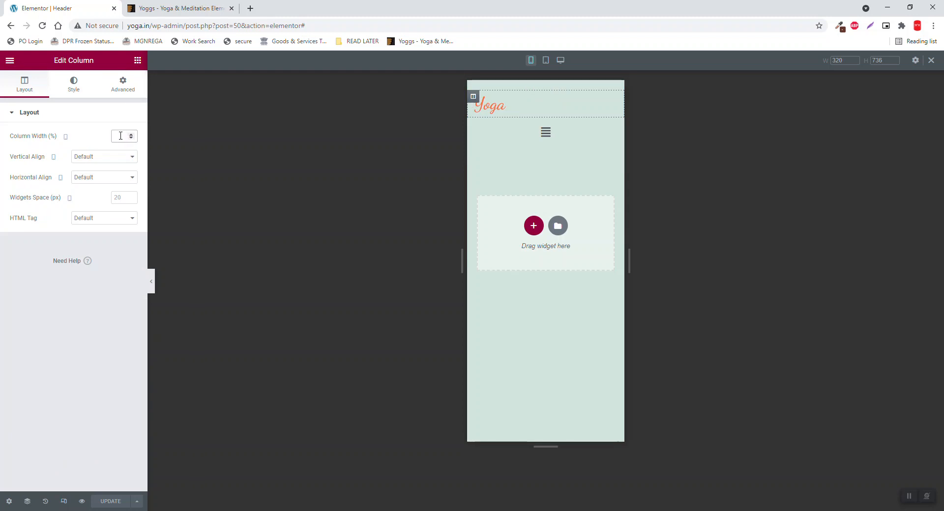
type("70")
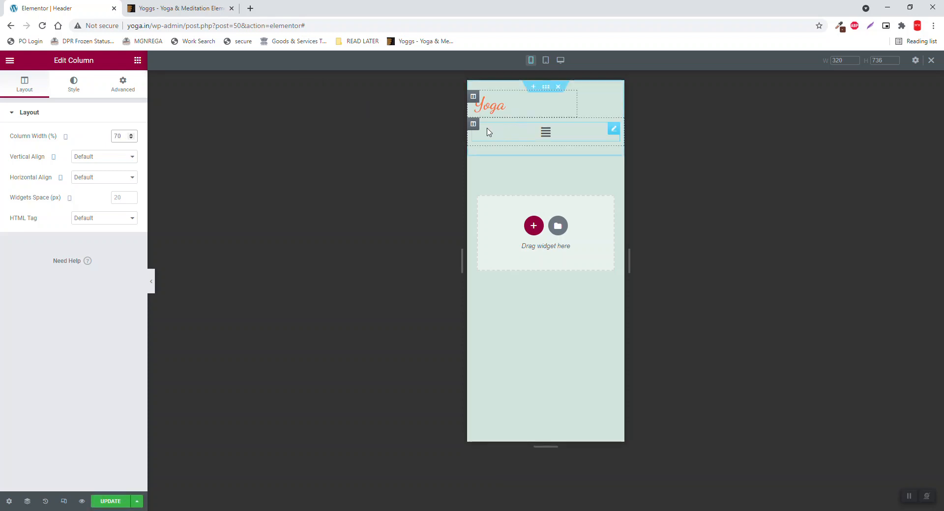
Set the navigation menu column's mobile width to 30% and update the header.
left_click(472, 124)
left_click(123, 136)
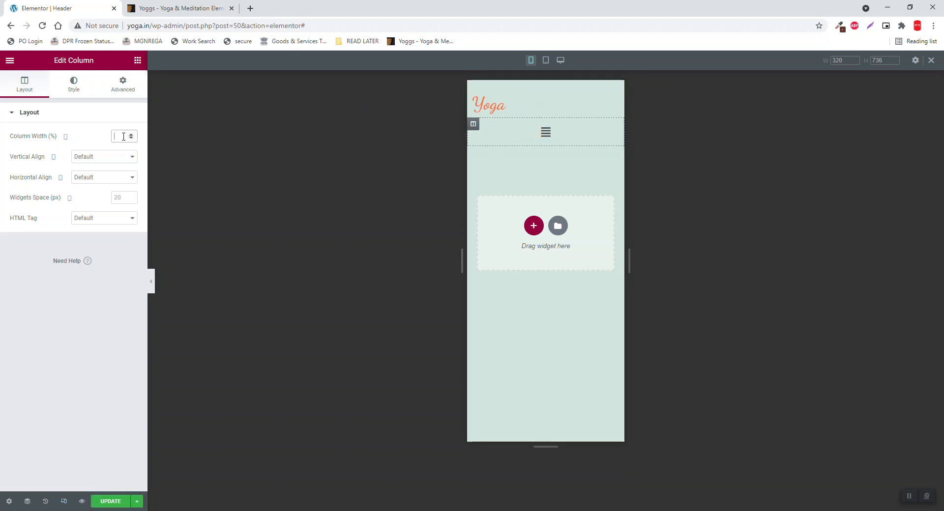
type("30")
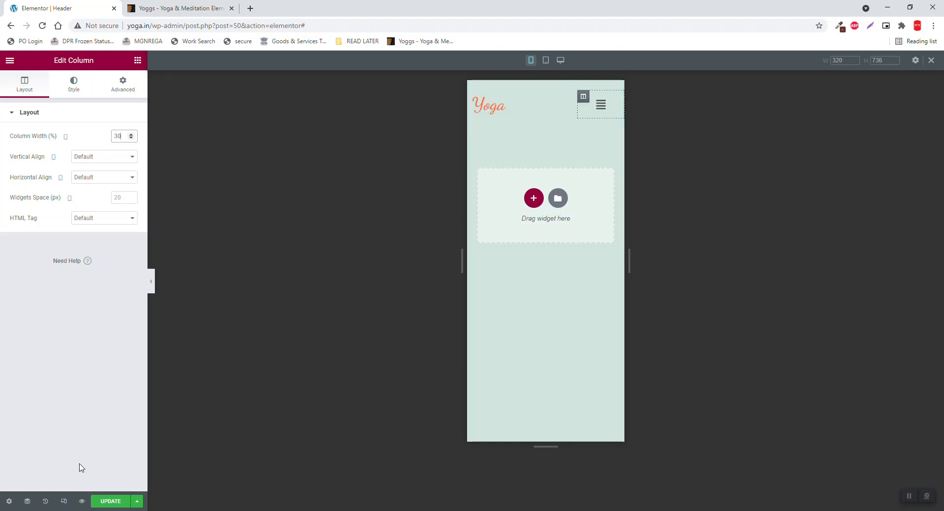
left_click(103, 501)
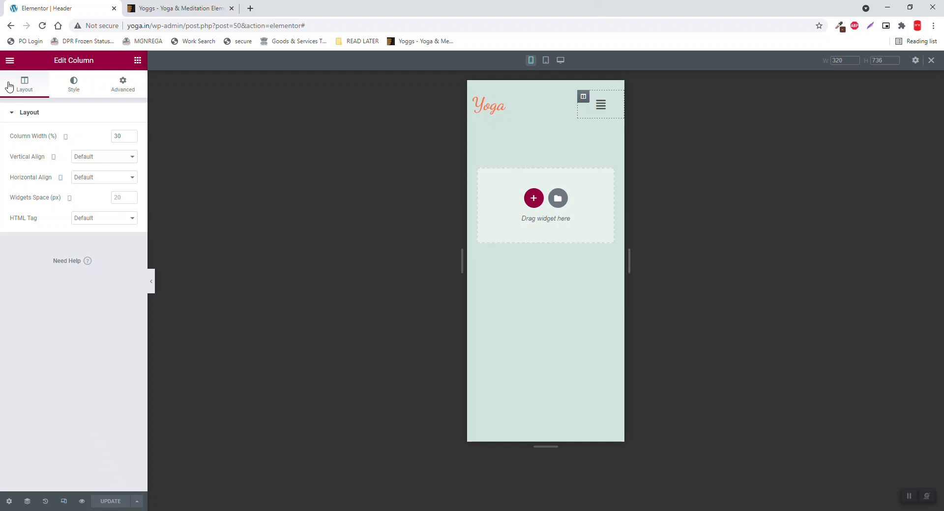
Leave the header editor and open the site's front page at yoga.in.
left_click(10, 60)
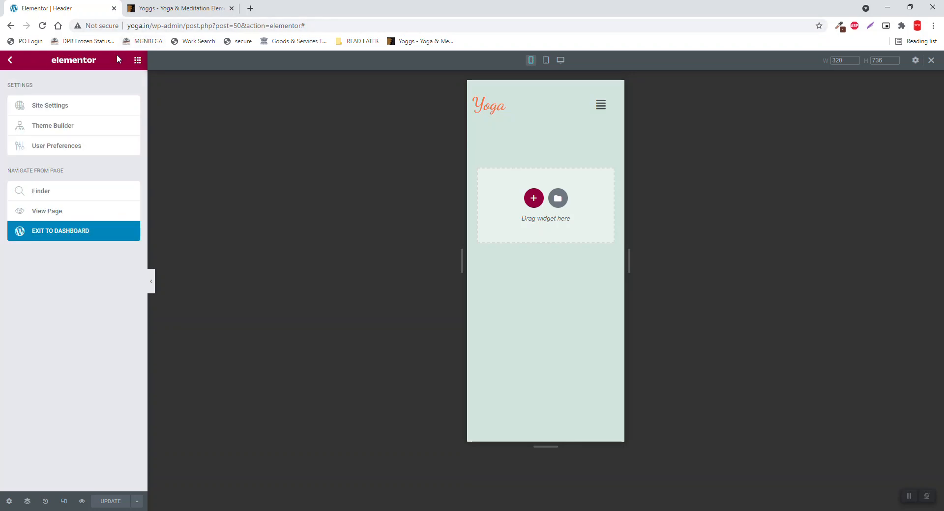
left_click(152, 25)
type("yoga.in")
key("Return")
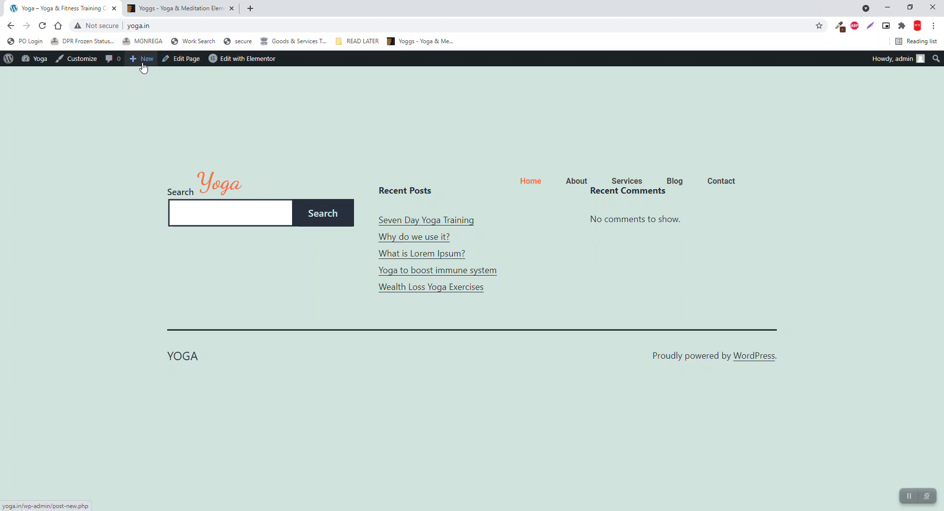
Customize the theme's background color to white, #ffffff, and publish the change.
left_click(92, 64)
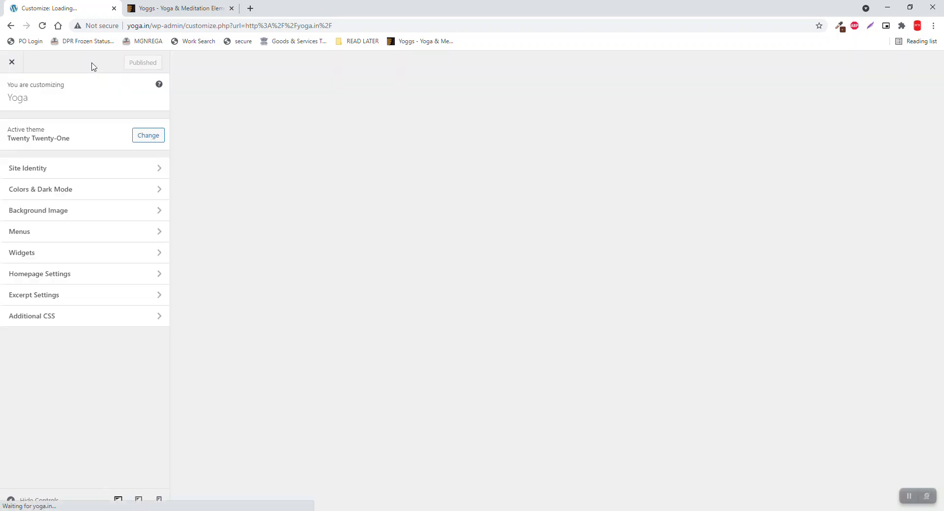
left_click(76, 194)
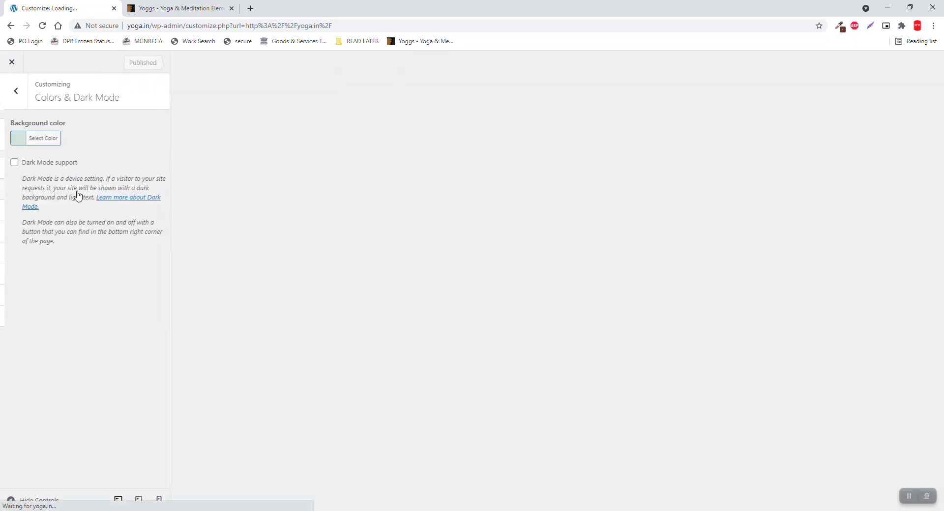
left_click(21, 146)
left_click(96, 252)
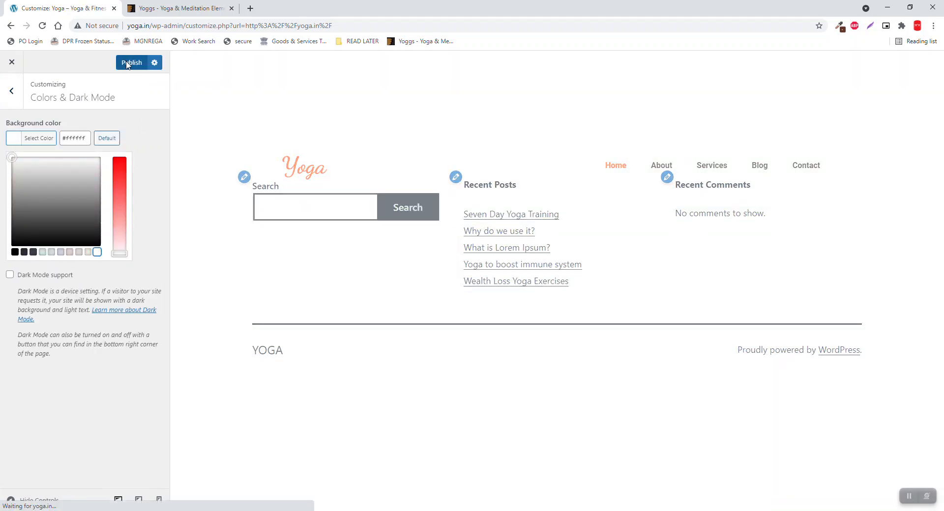
left_click(12, 91)
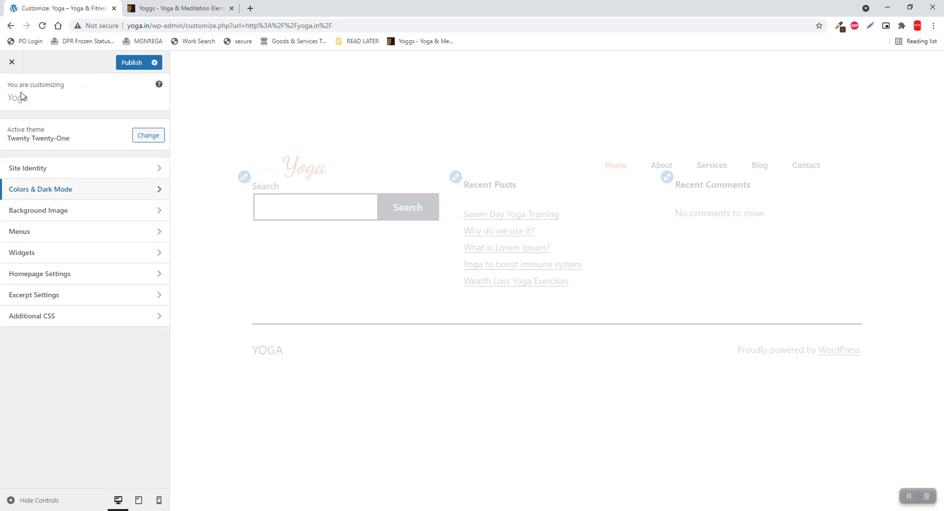
left_click(132, 63)
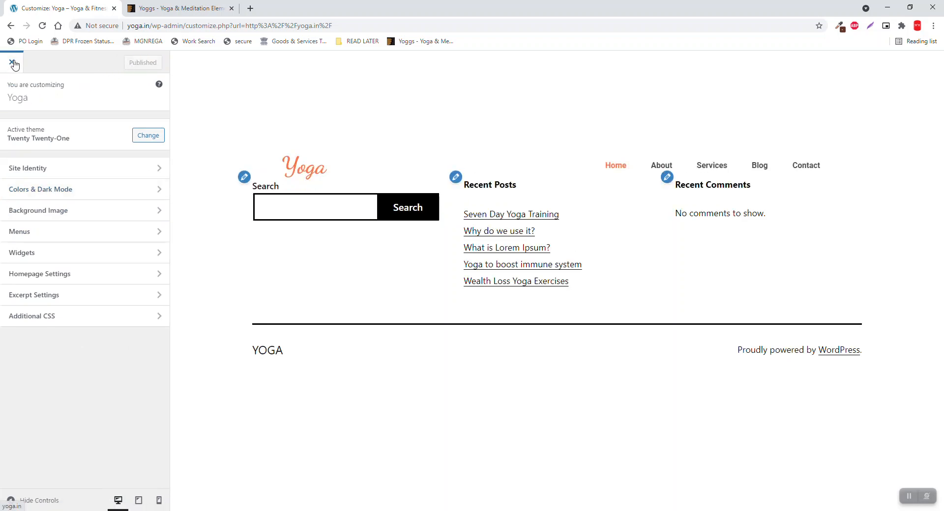
left_click(61, 254)
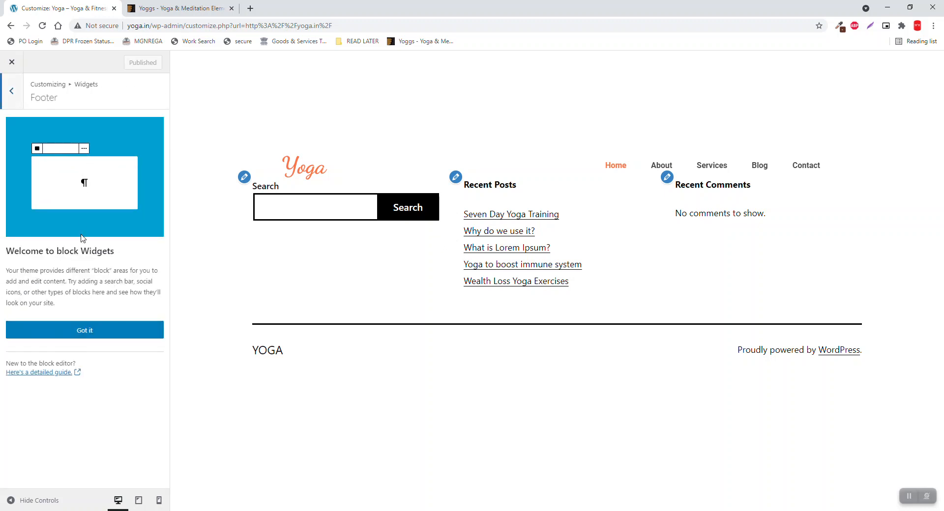
left_click(101, 329)
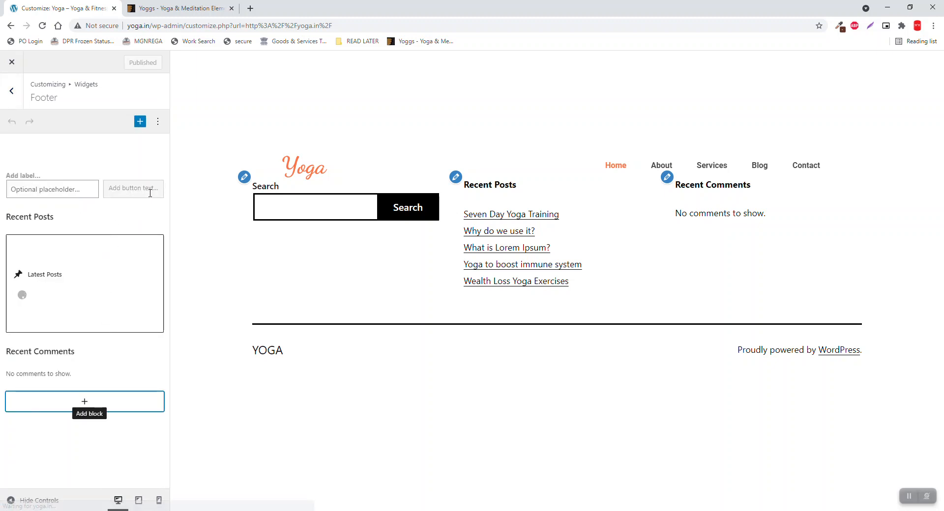
left_click(158, 122)
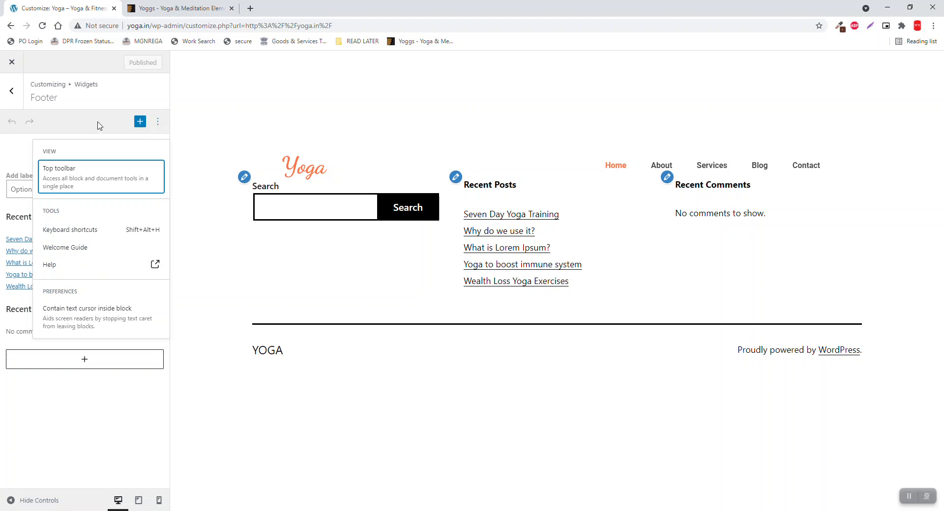
left_click(98, 125)
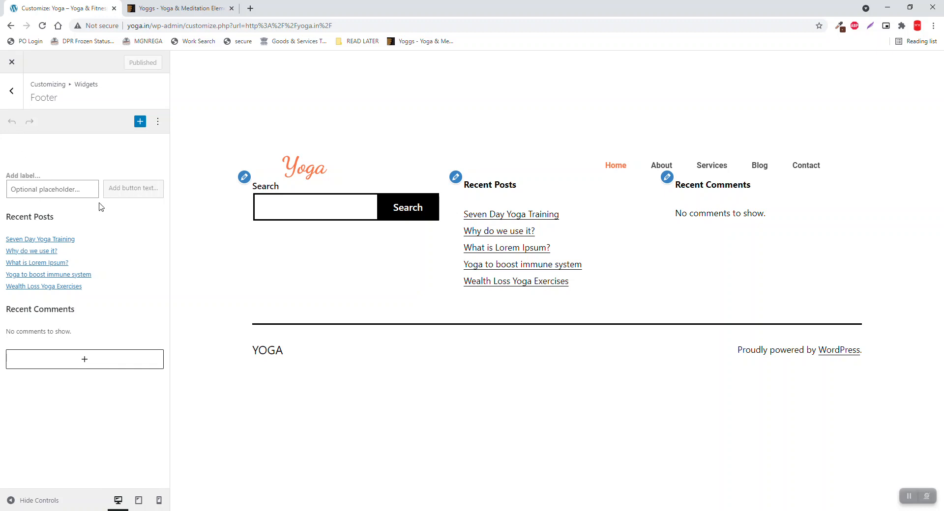
Leave the theme customizer, open the site's Widgets admin page and dismiss the block widgets welcome guide.
left_click(13, 63)
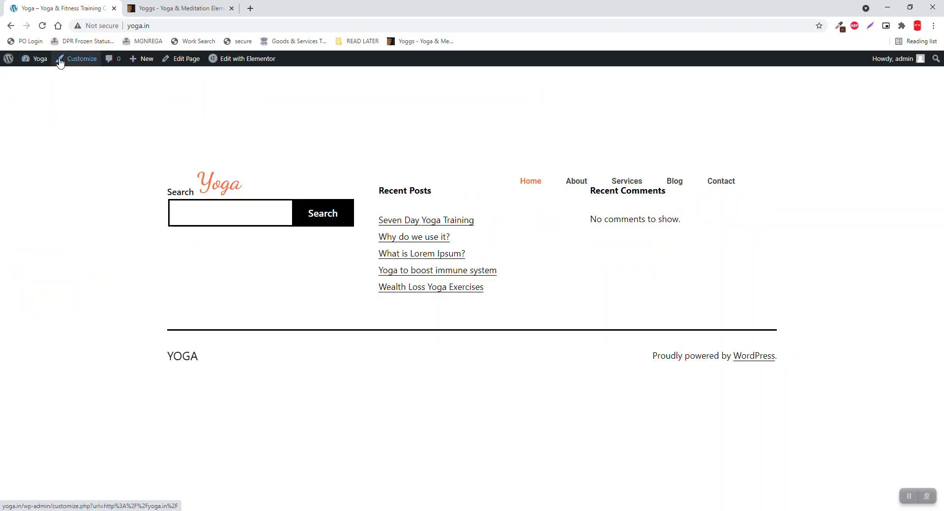
mouse_move(36, 60)
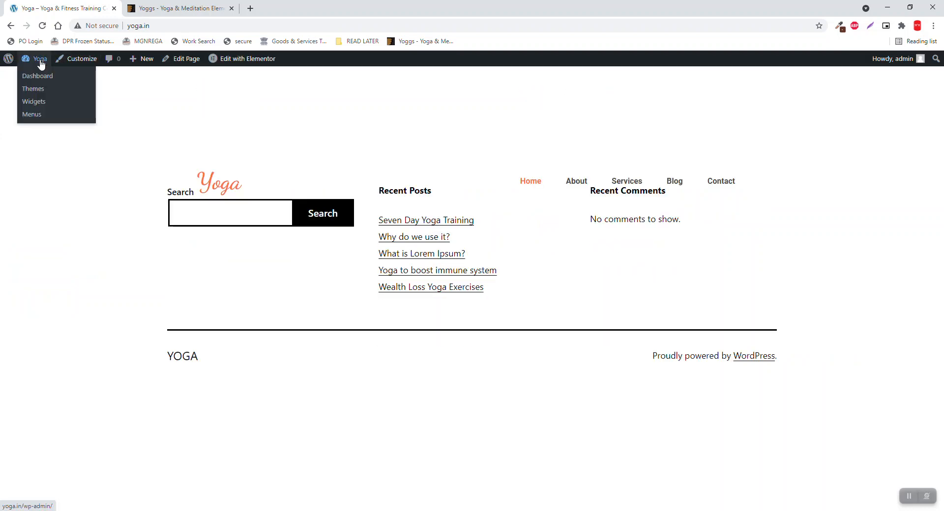
left_click(33, 101)
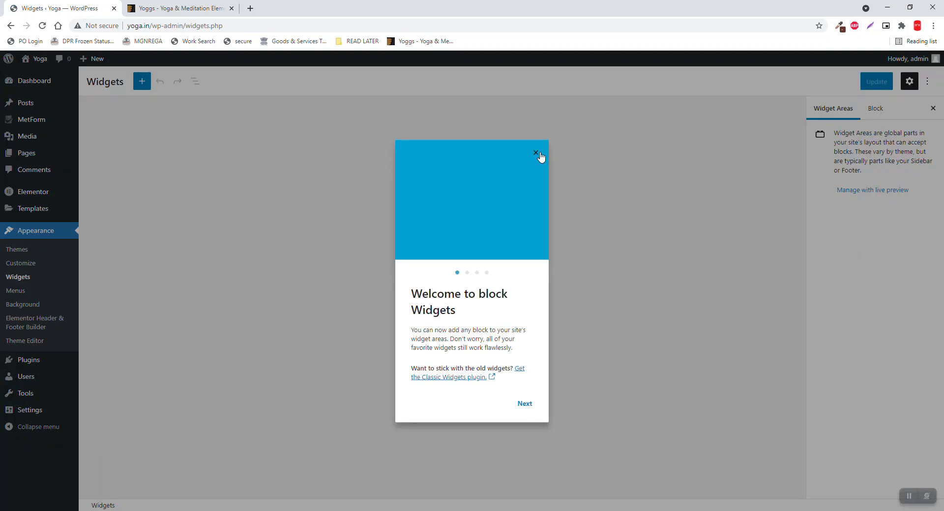
left_click(537, 153)
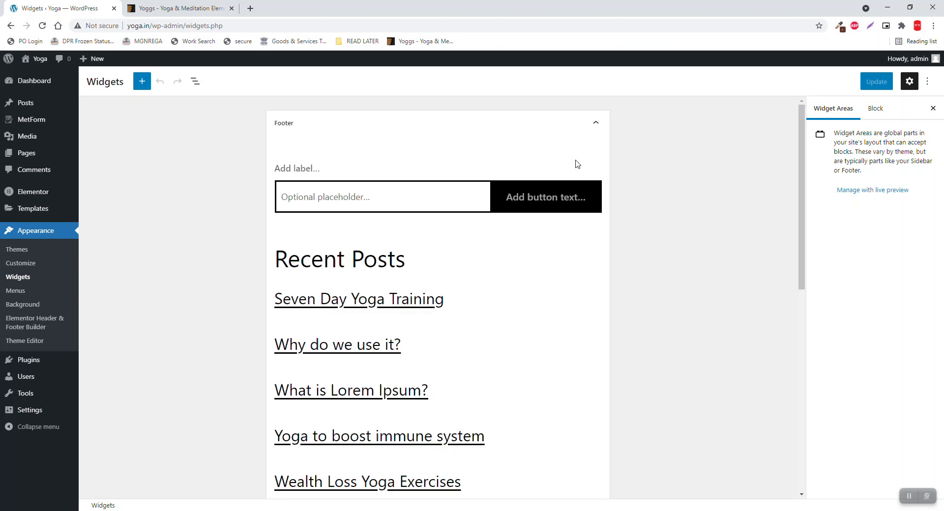
left_click(598, 124)
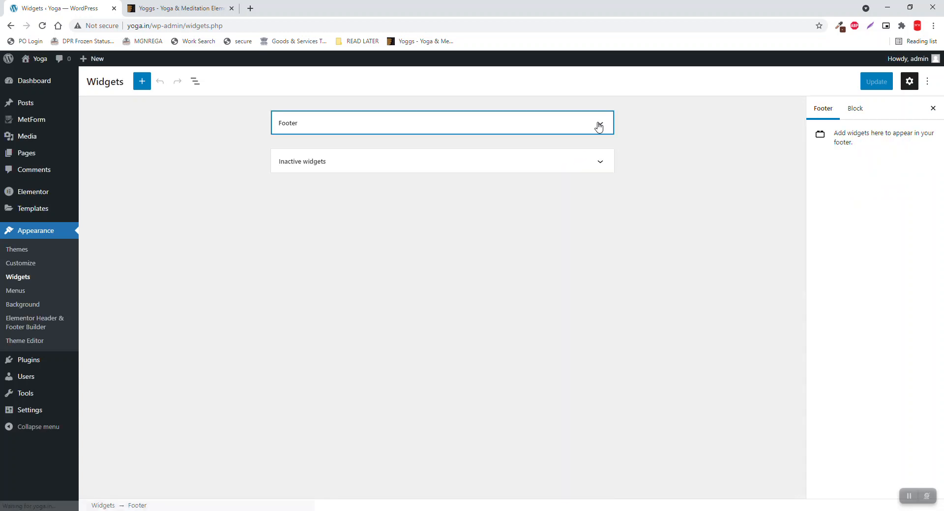
left_click(599, 125)
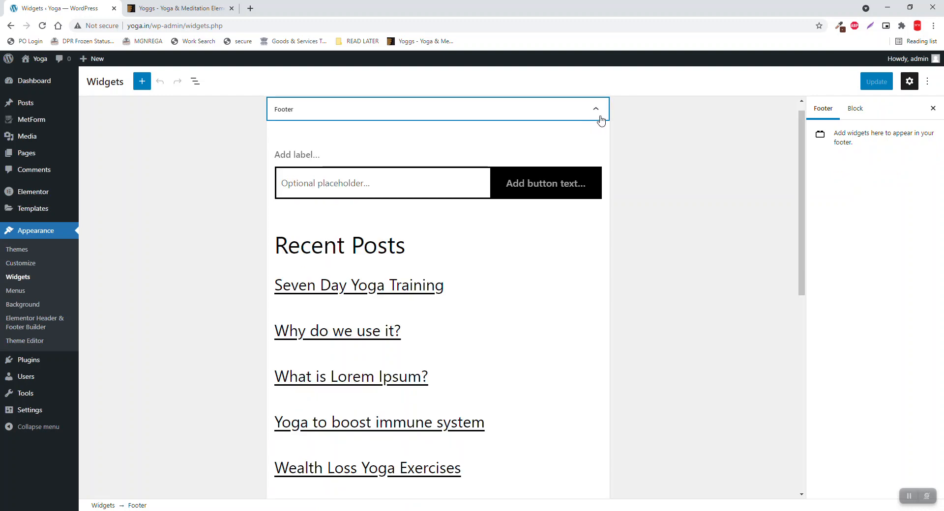
Remove the Search block from the Footer widget area.
left_click(561, 165)
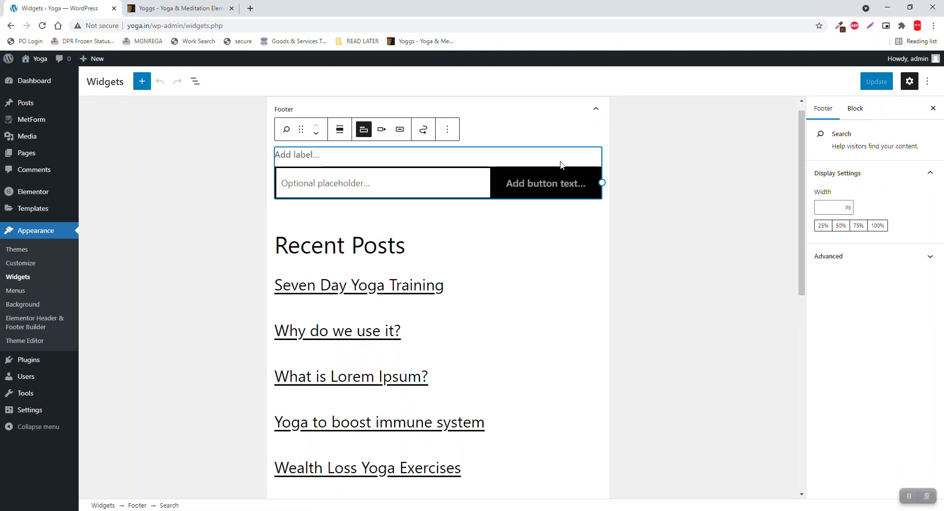
left_click(448, 129)
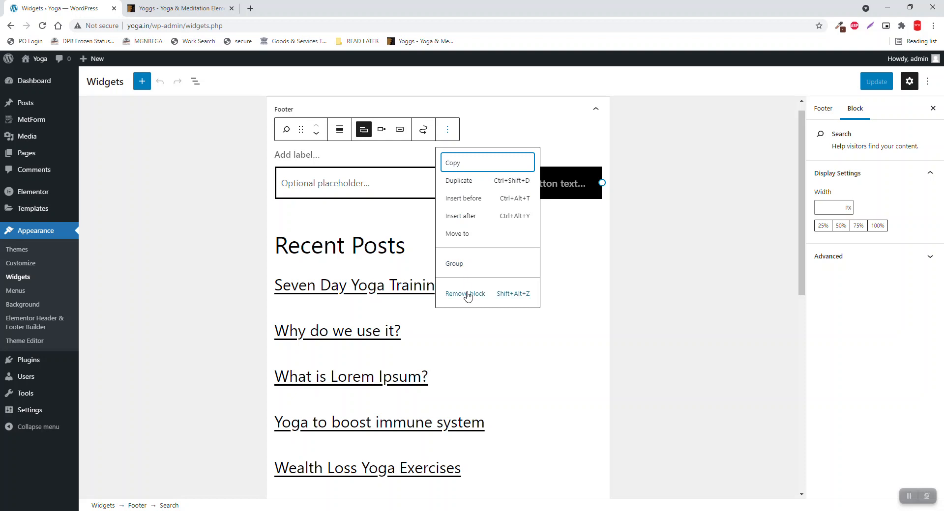
left_click(465, 294)
Remove the Recent Posts heading and the Latest Posts list from the Footer widget area.
left_click(409, 173)
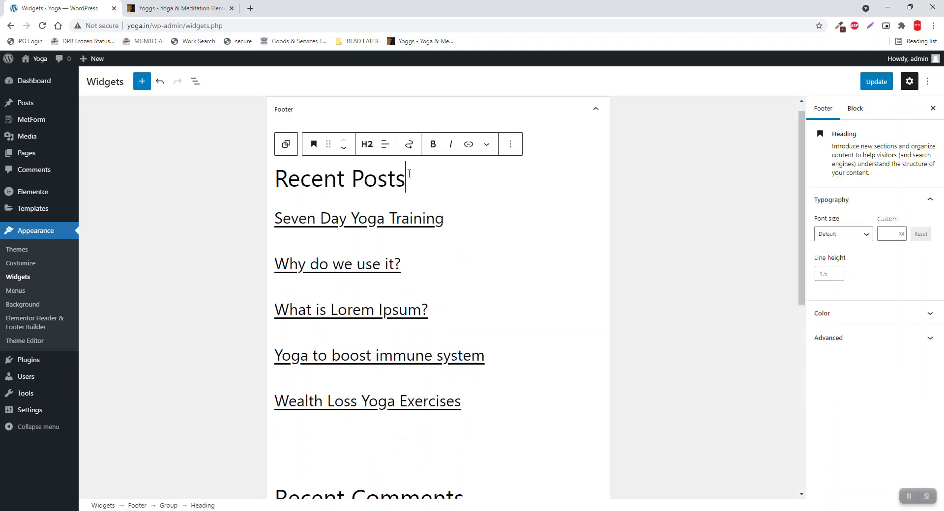
left_click(510, 144)
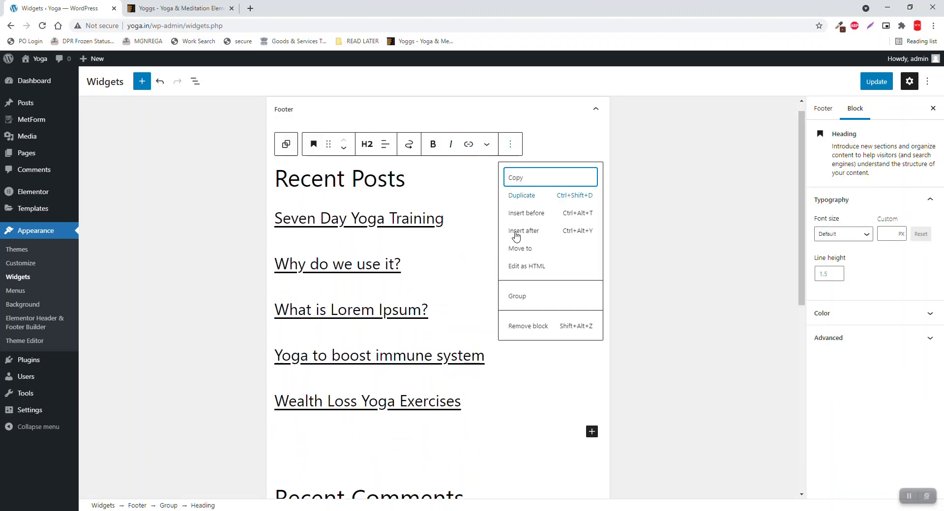
left_click(533, 327)
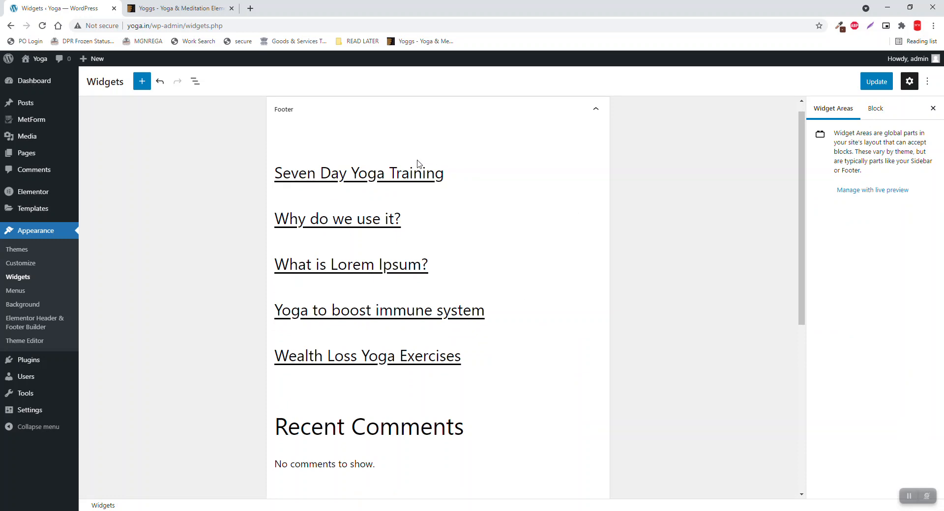
left_click(398, 158)
left_click(454, 145)
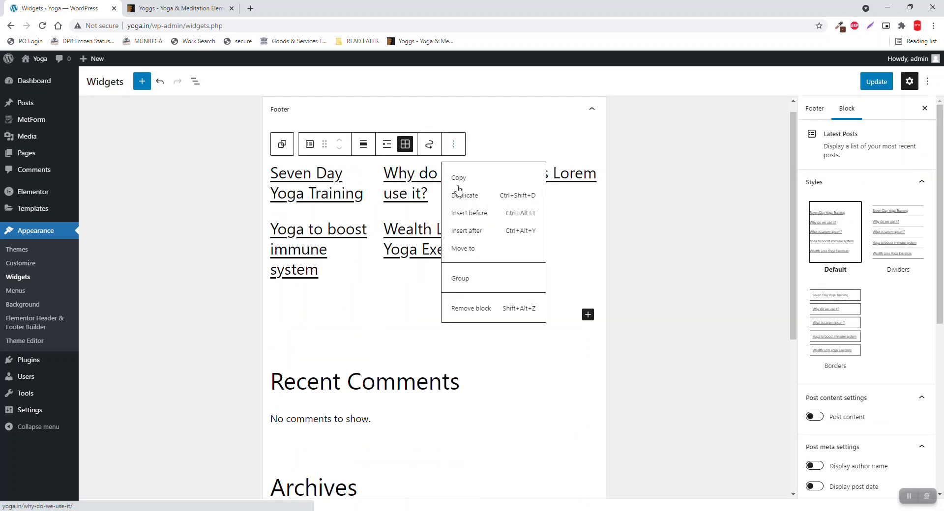
left_click(458, 309)
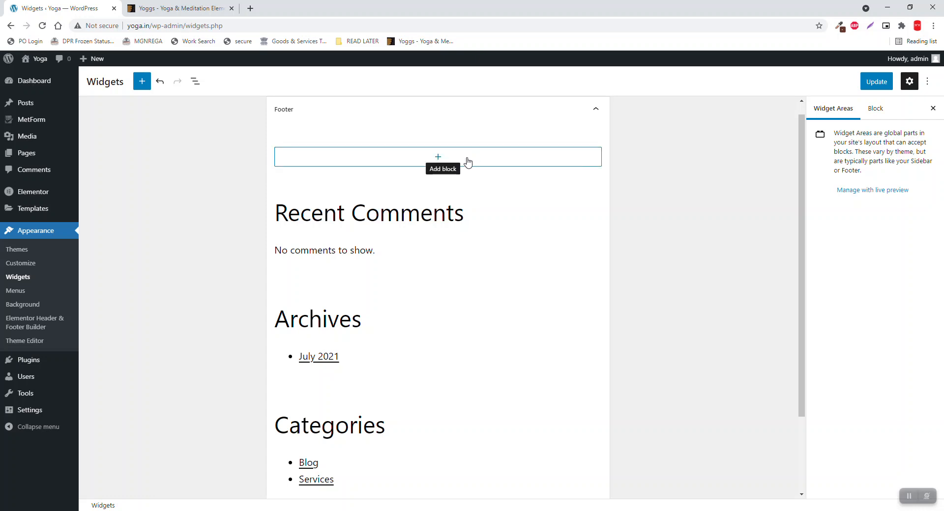
Remove the Recent Comments heading and the Latest Comments block from the Footer widget area.
left_click(472, 216)
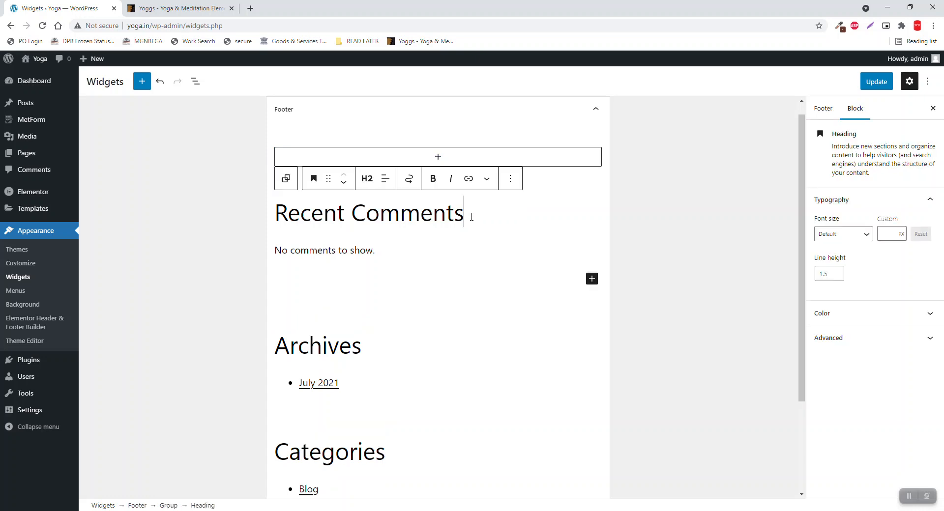
left_click(510, 179)
left_click(529, 360)
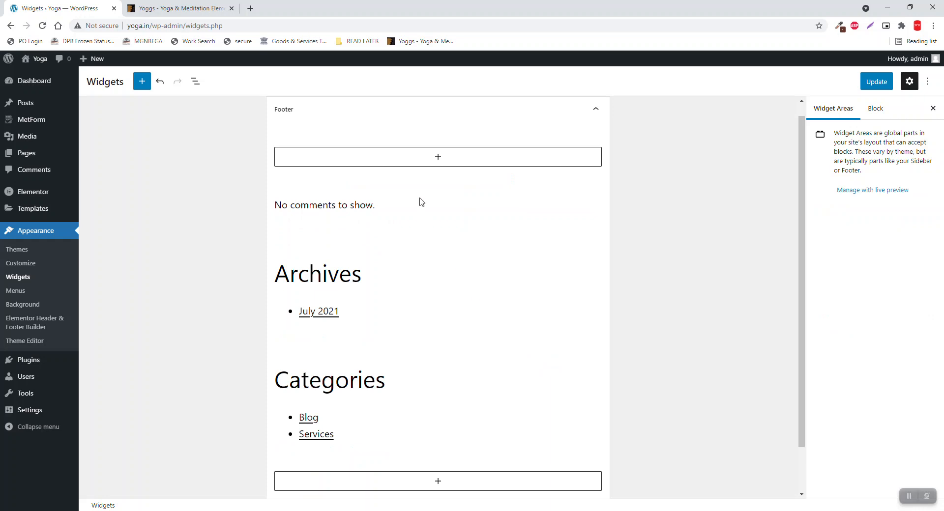
left_click(399, 204)
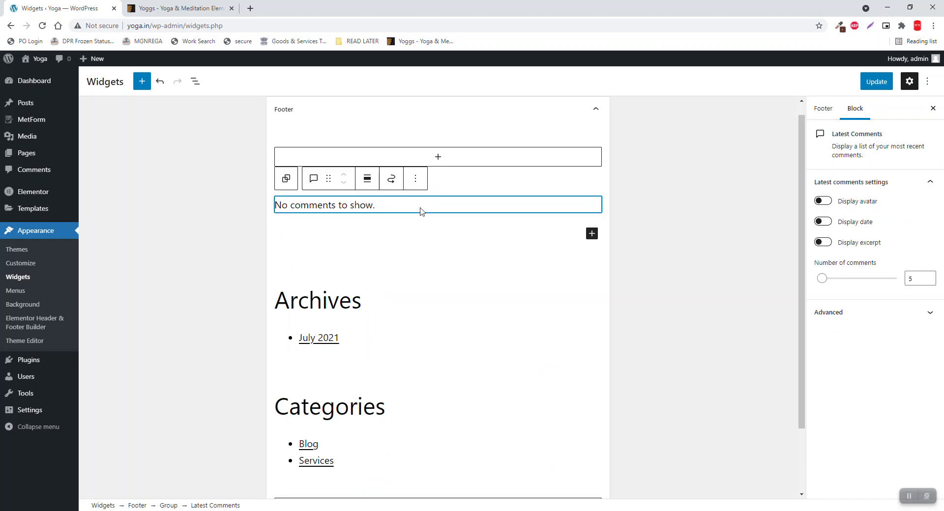
left_click(415, 179)
left_click(433, 343)
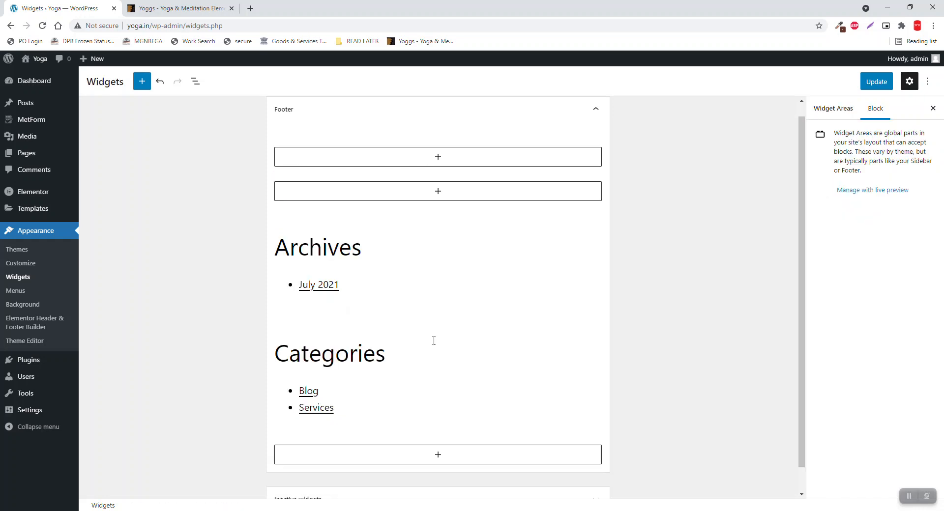
Remove the Archives heading and its monthly archive list from the Footer widget area.
left_click(372, 252)
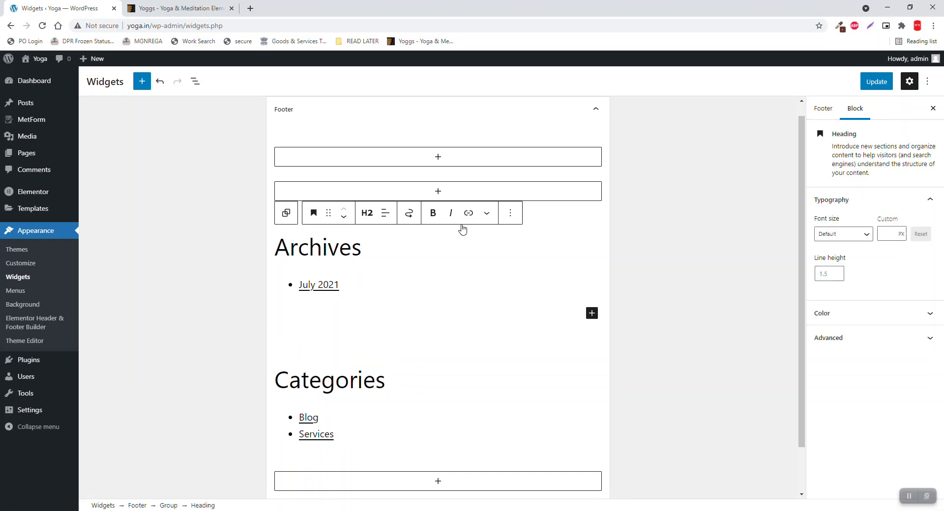
left_click(510, 213)
left_click(533, 395)
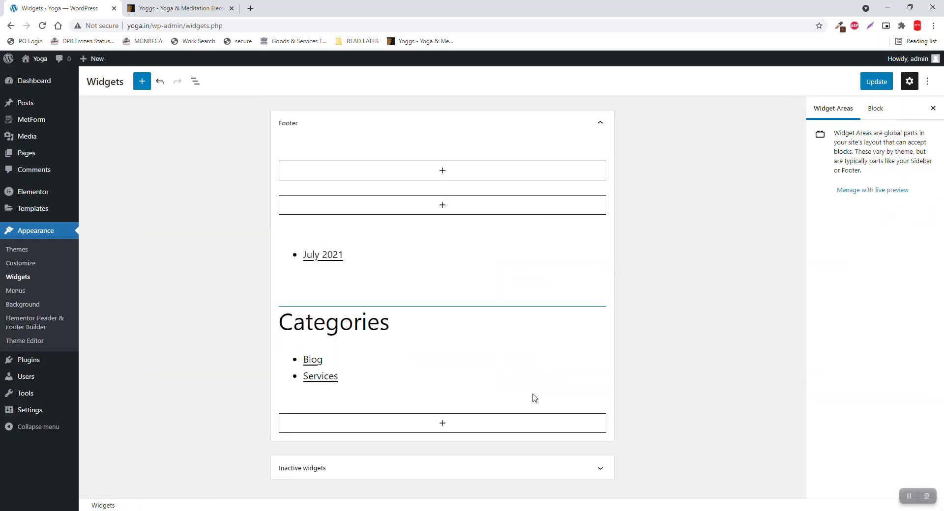
left_click(348, 255)
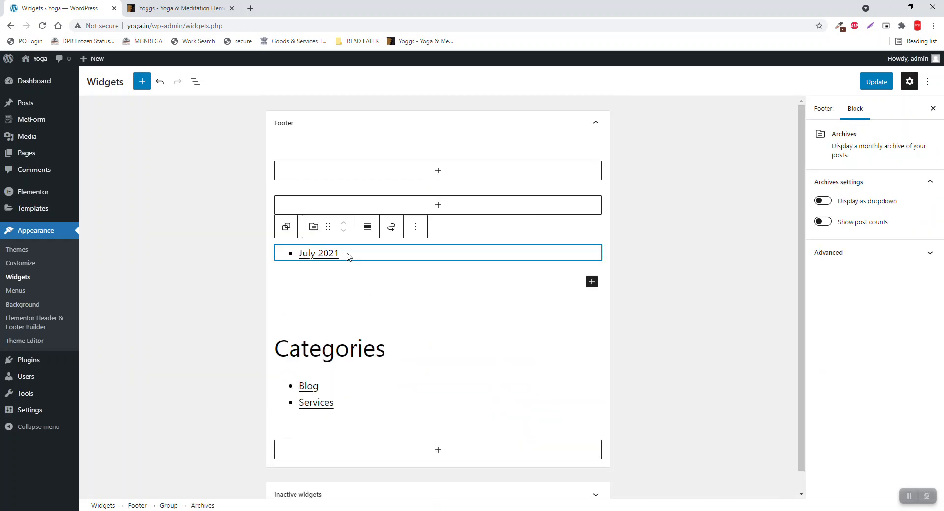
left_click(415, 226)
left_click(440, 392)
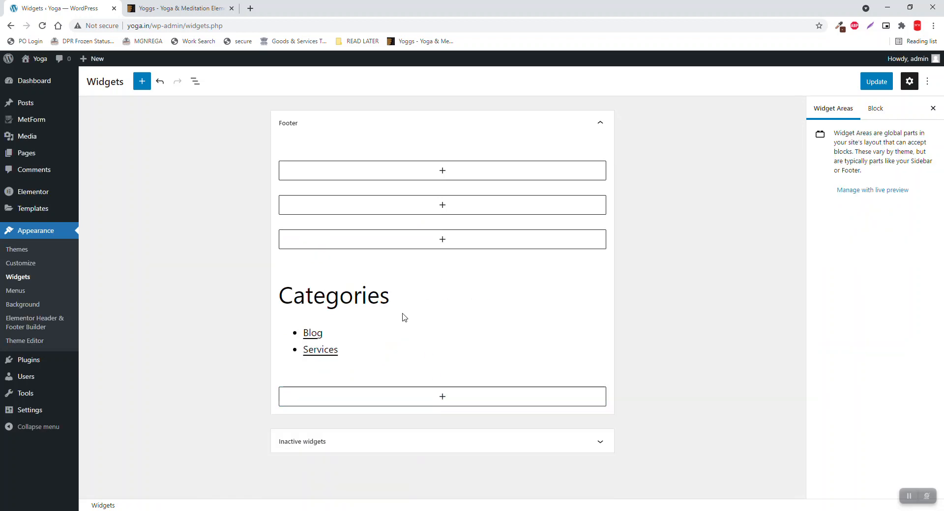
Remove the Categories heading and its category list from the Footer widget area.
left_click(391, 290)
left_click(514, 263)
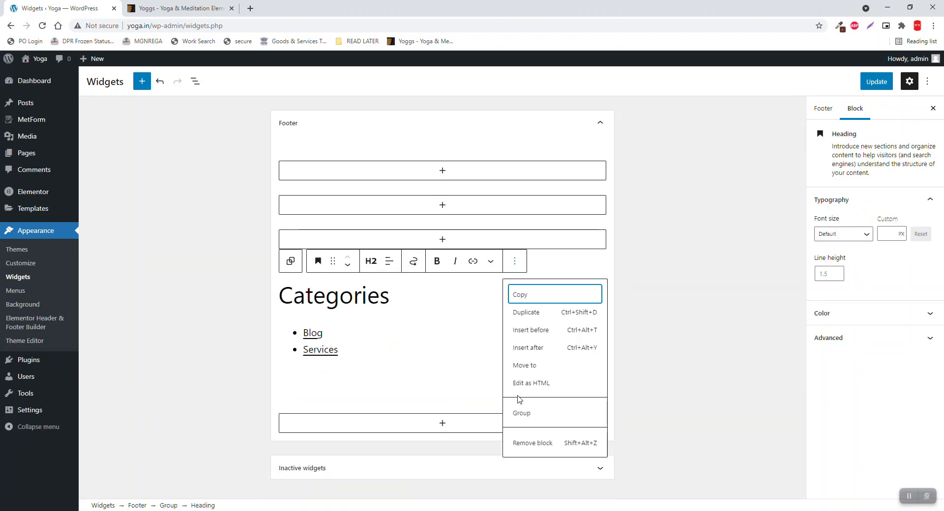
left_click(526, 443)
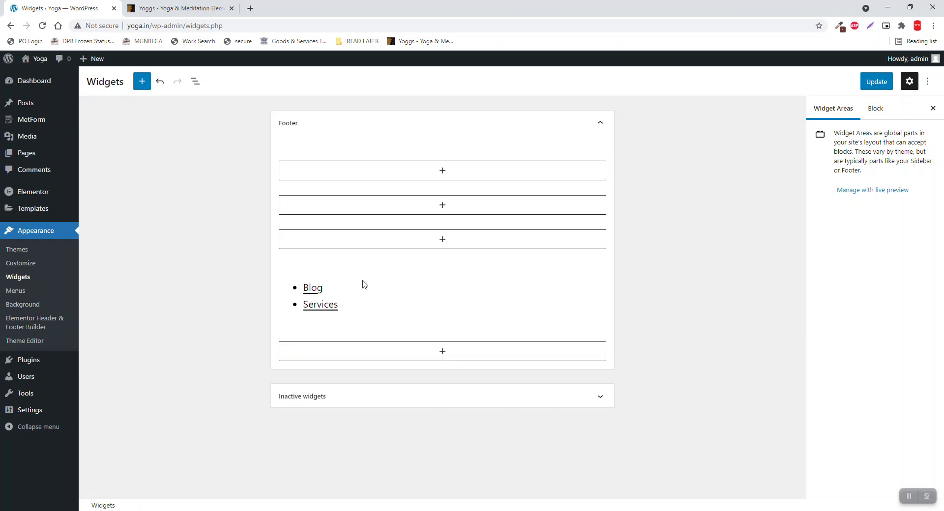
left_click(356, 298)
left_click(420, 261)
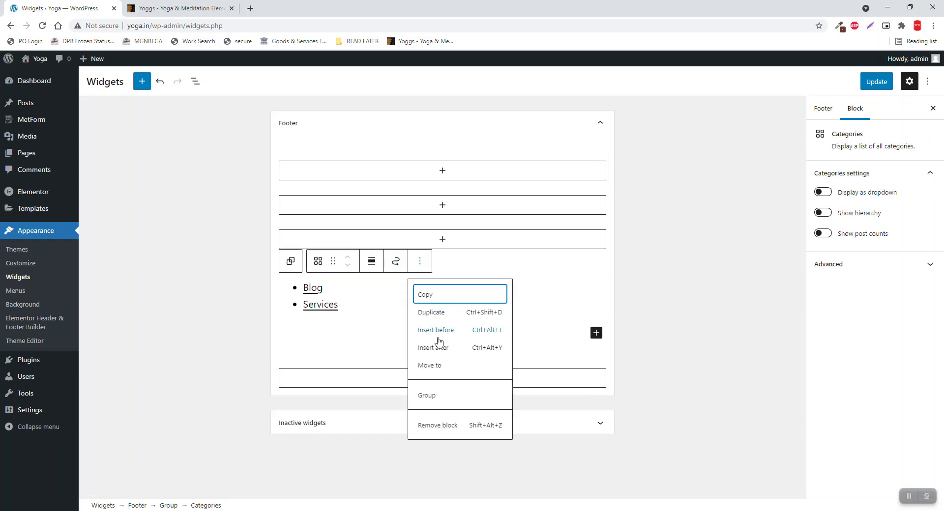
left_click(448, 426)
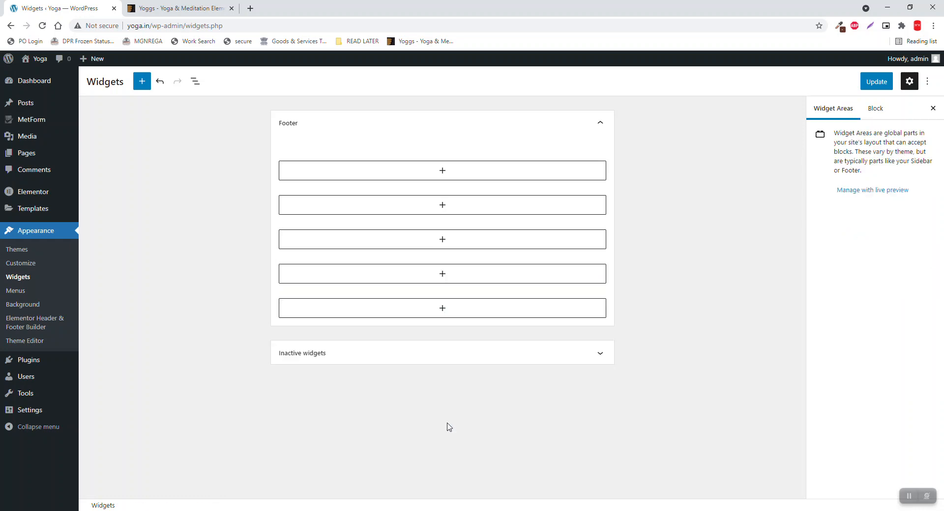
Close the widget settings sidebar and save the Footer widget area changes.
left_click(934, 110)
left_click(623, 123)
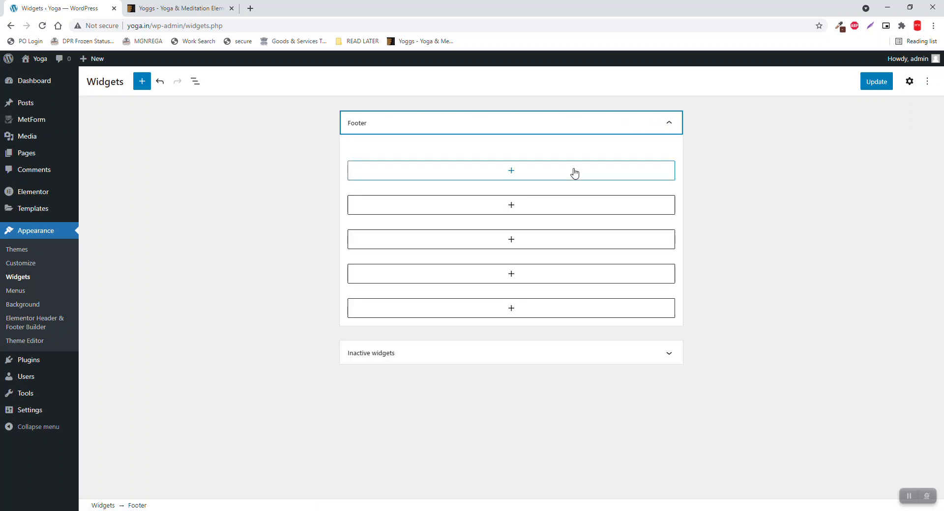
left_click(643, 169)
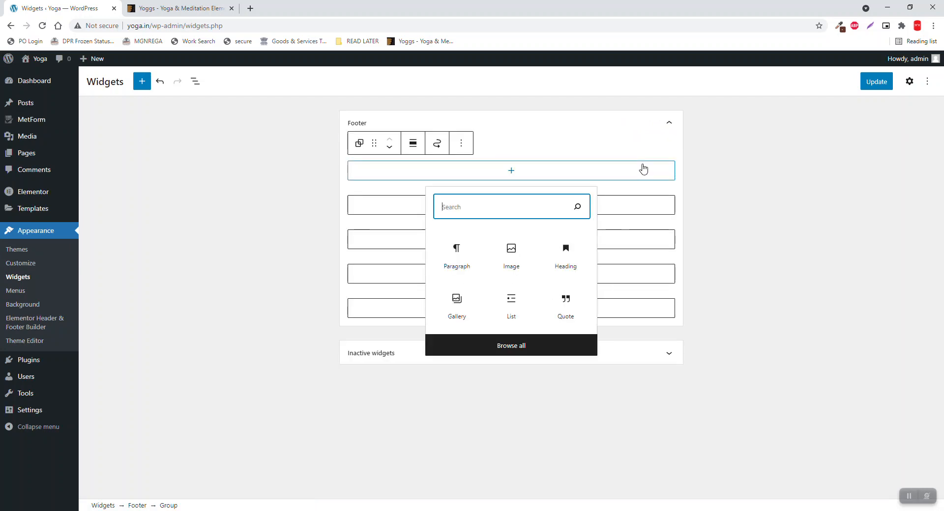
left_click(643, 169)
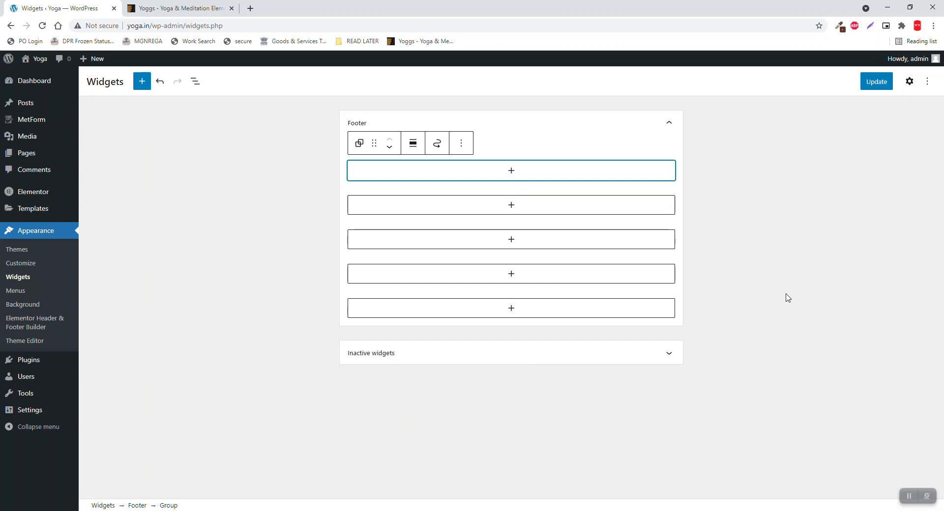
left_click(877, 86)
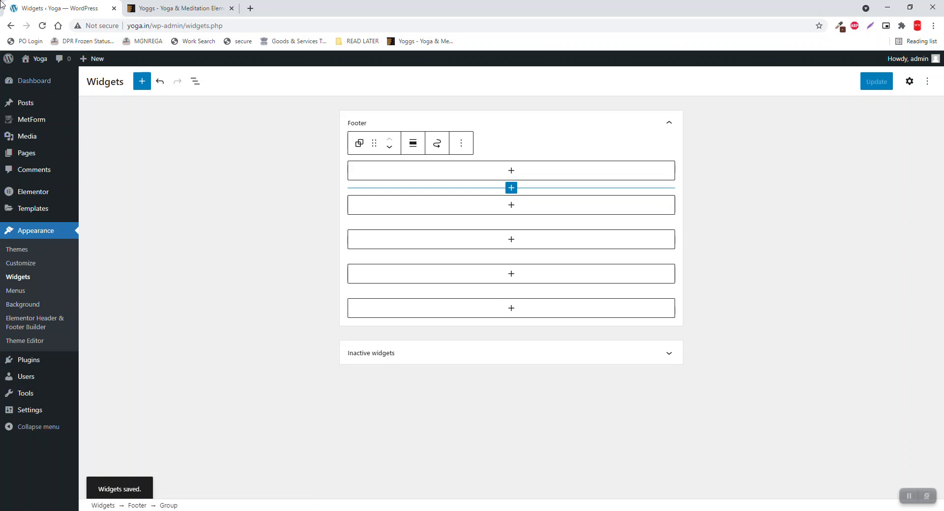
Create a new Elementor Header & Footer Builder template titled "Footer" with Footer as its template type.
left_click(49, 322)
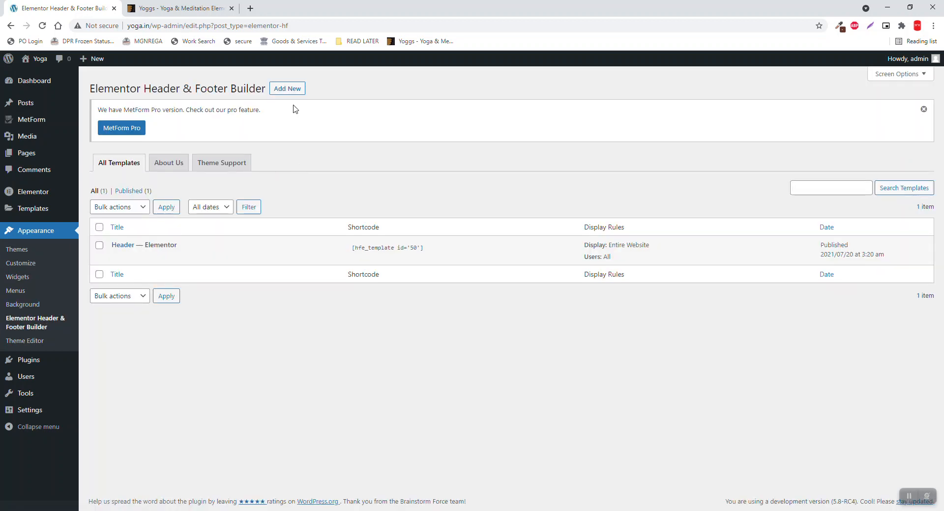
left_click(292, 90)
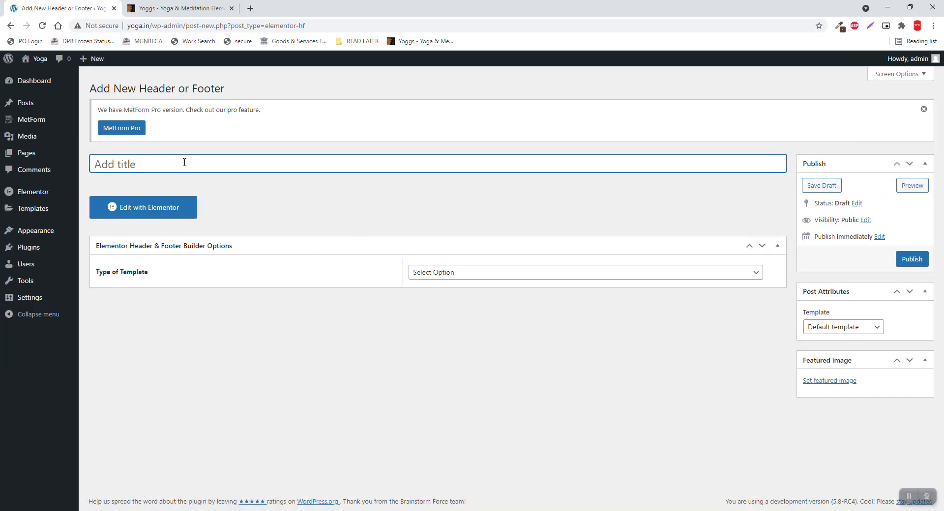
type("Footer")
left_click(449, 278)
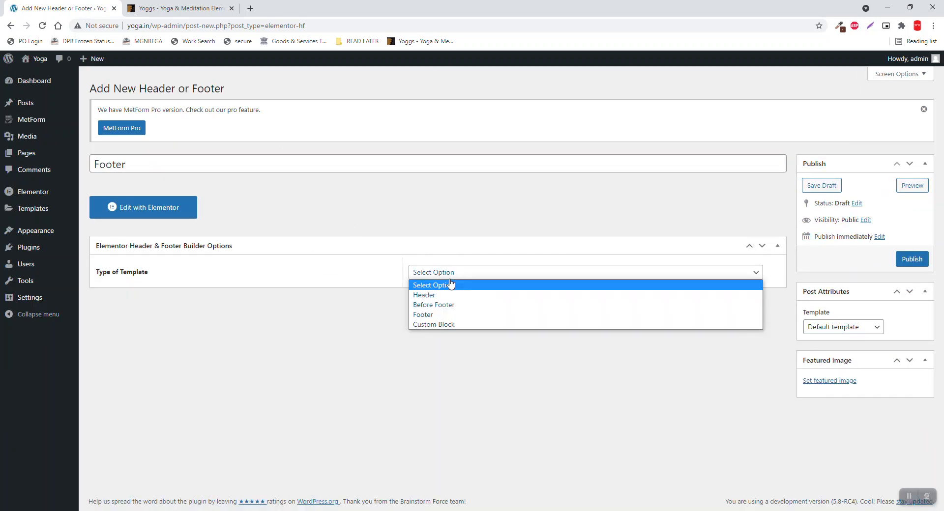
left_click(453, 314)
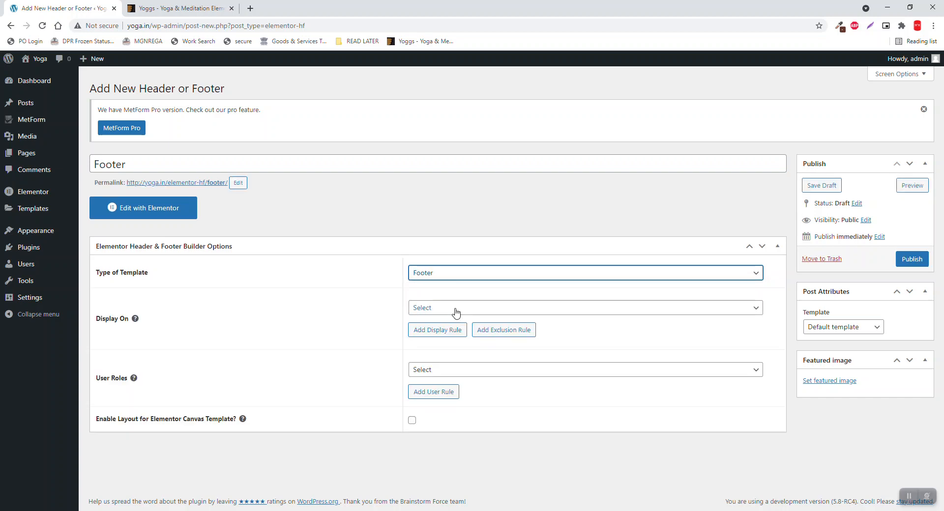
Set the footer to display on the Entire Website for All user roles with the Elementor Canvas template, and publish it.
left_click(456, 310)
left_click(473, 109)
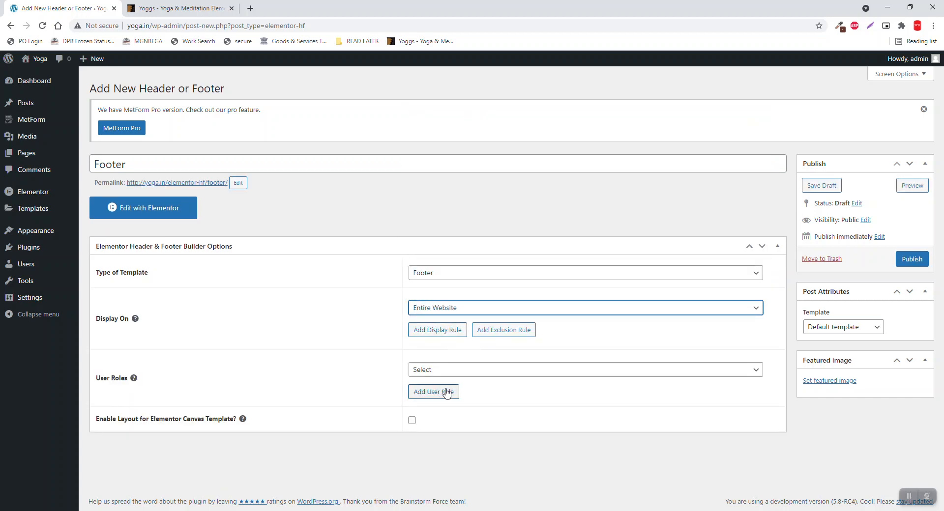
left_click(452, 373)
left_click(451, 401)
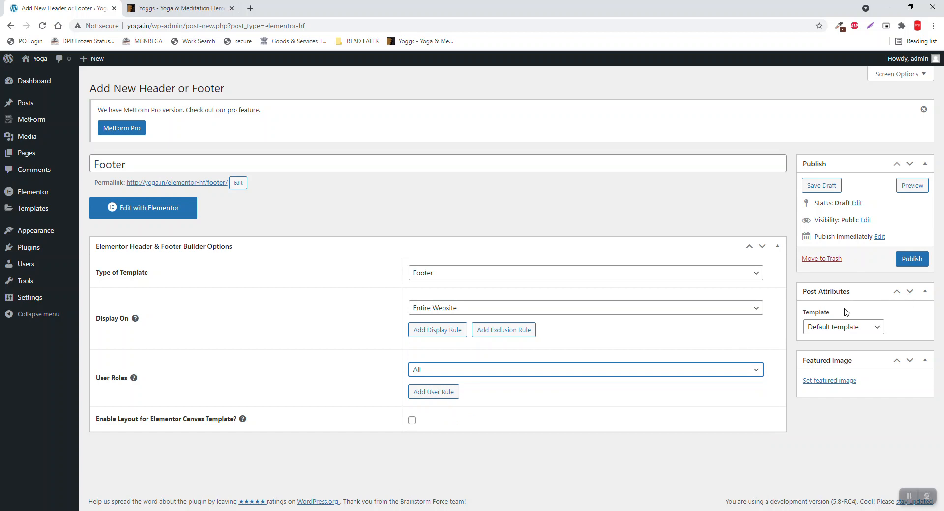
left_click(842, 327)
left_click(836, 347)
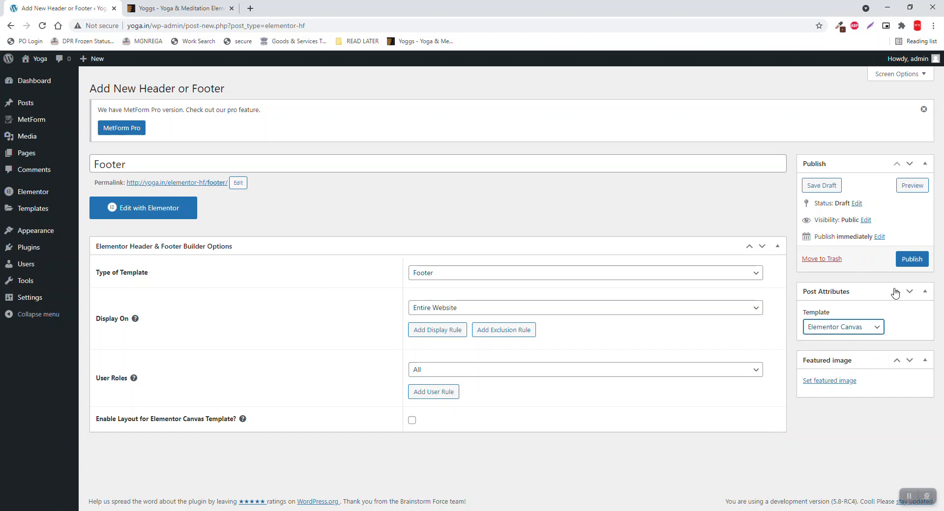
left_click(913, 258)
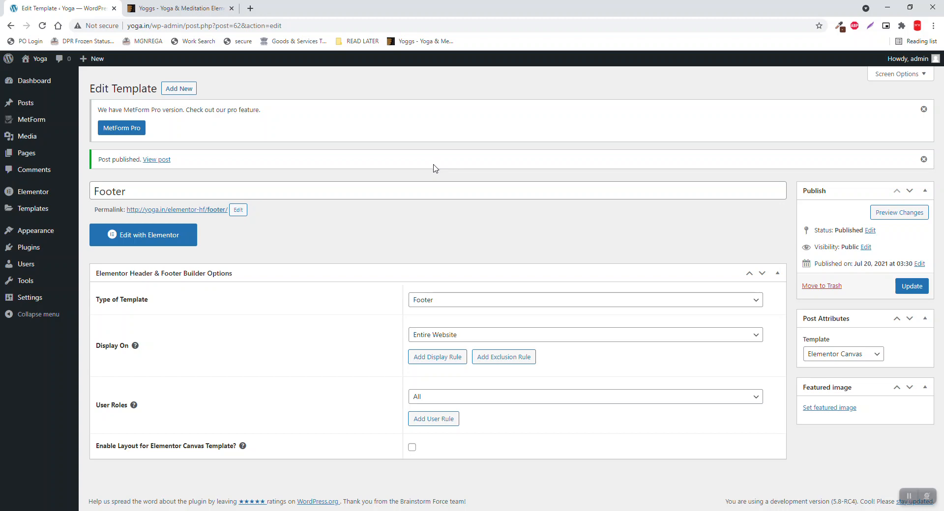
Open the Footer template for editing in Elementor and examine the footer of the Yoggs reference page.
left_click(125, 236)
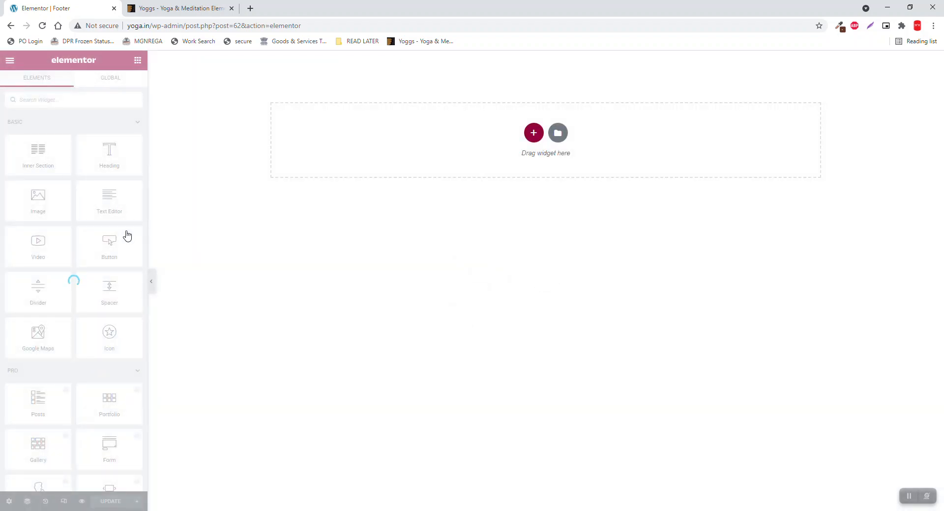
left_click(159, 8)
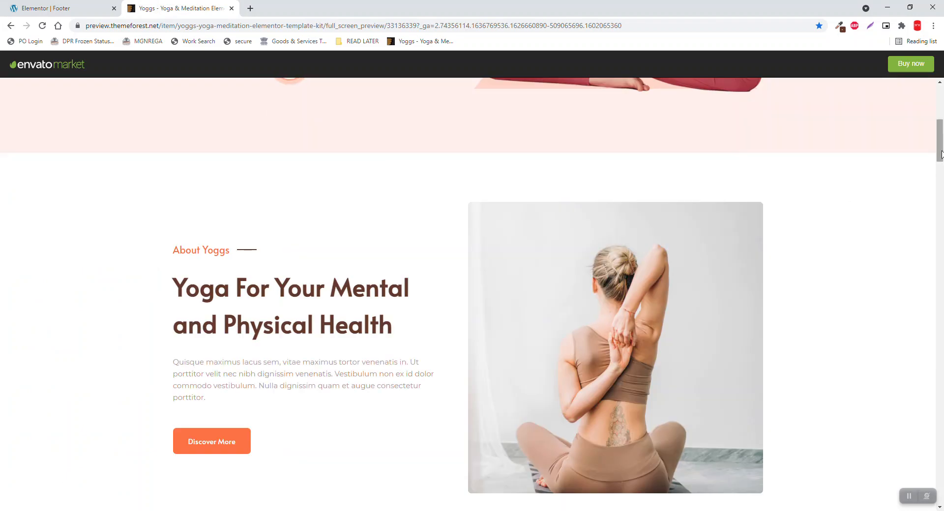
left_click_drag(942, 154, 941, 484)
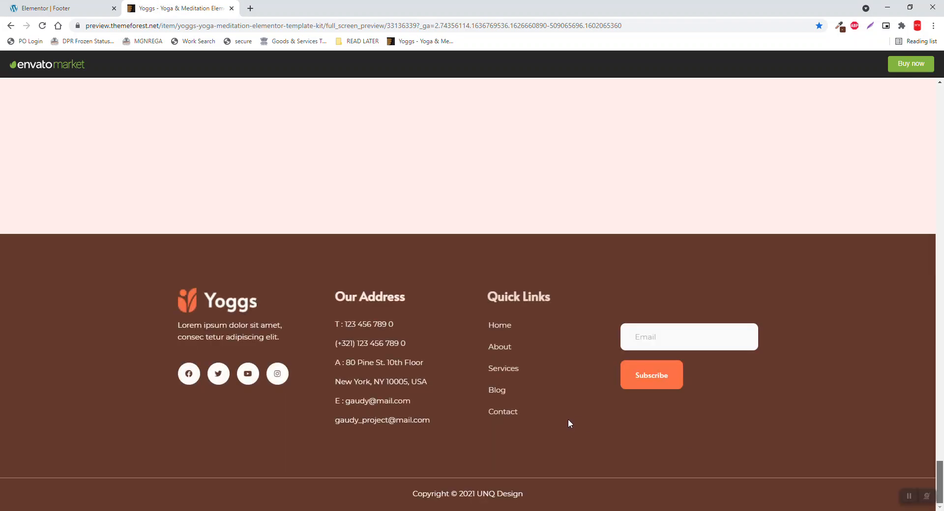
left_click(65, 5)
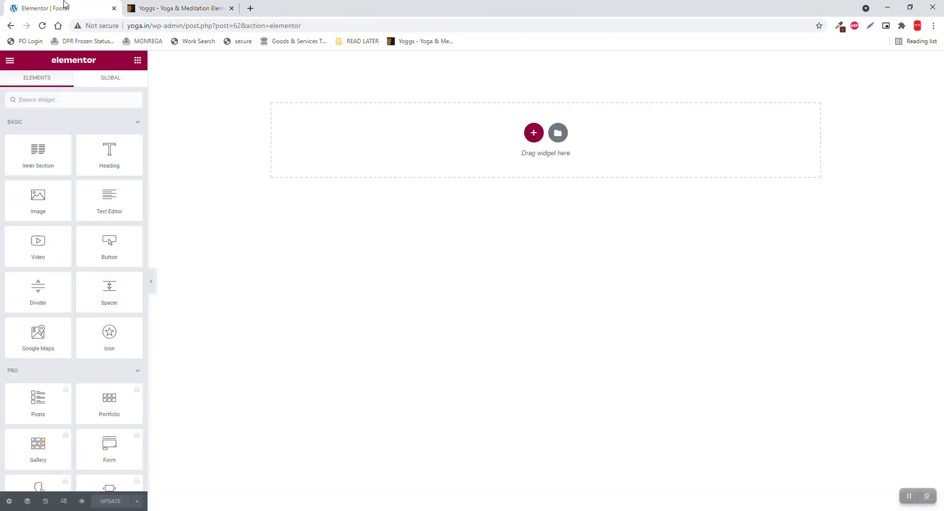
Add a single-column section to the footer and give it a classic dark brown background, #522415.
left_click(533, 133)
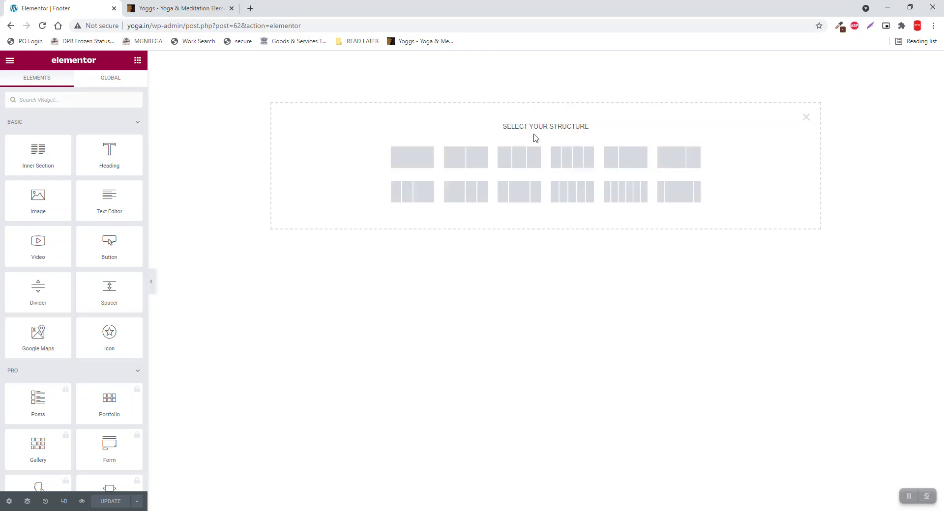
left_click(427, 166)
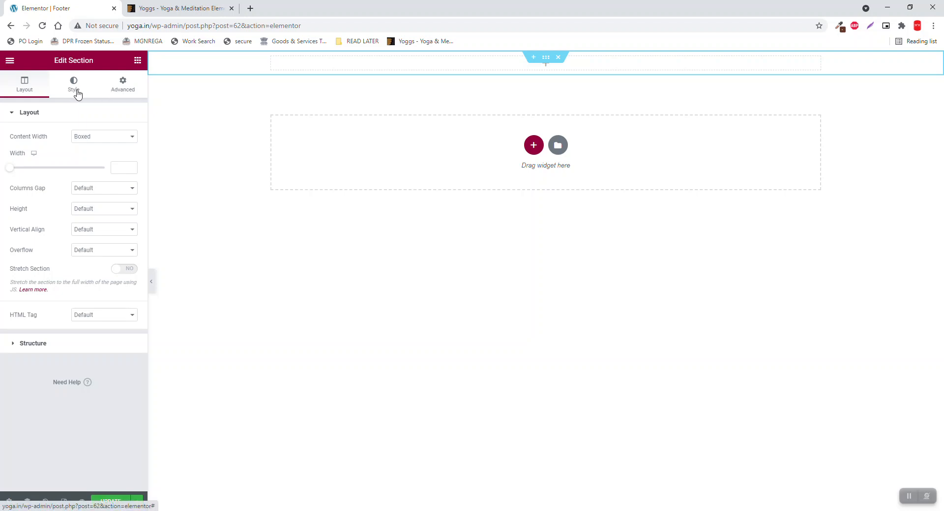
left_click(77, 93)
left_click(93, 158)
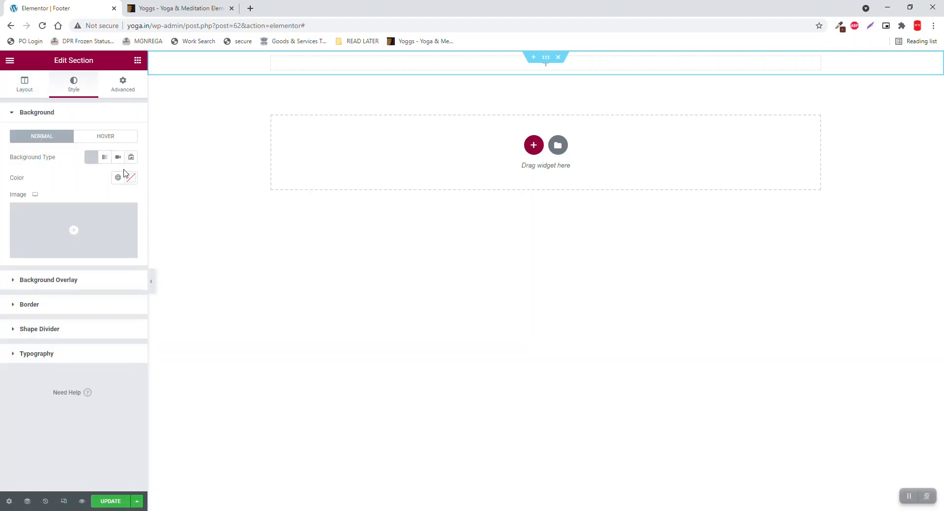
left_click(131, 178)
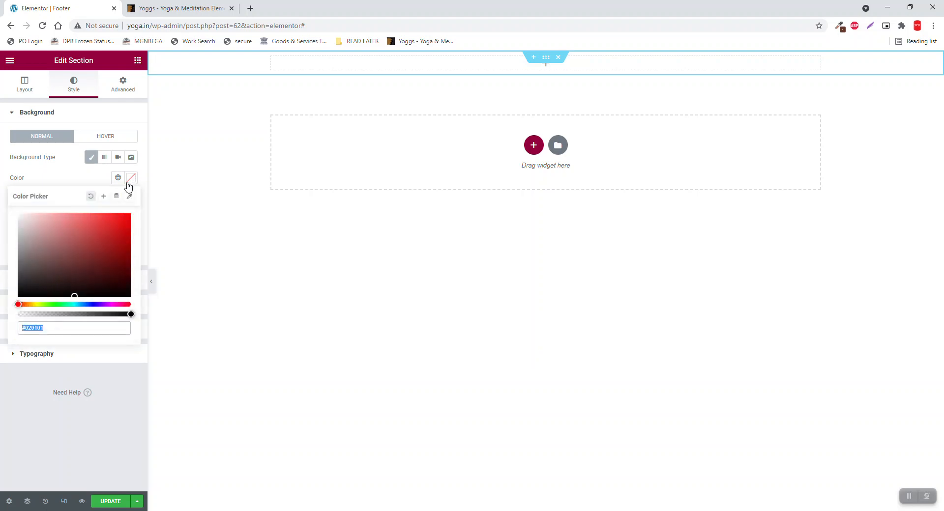
left_click(25, 278)
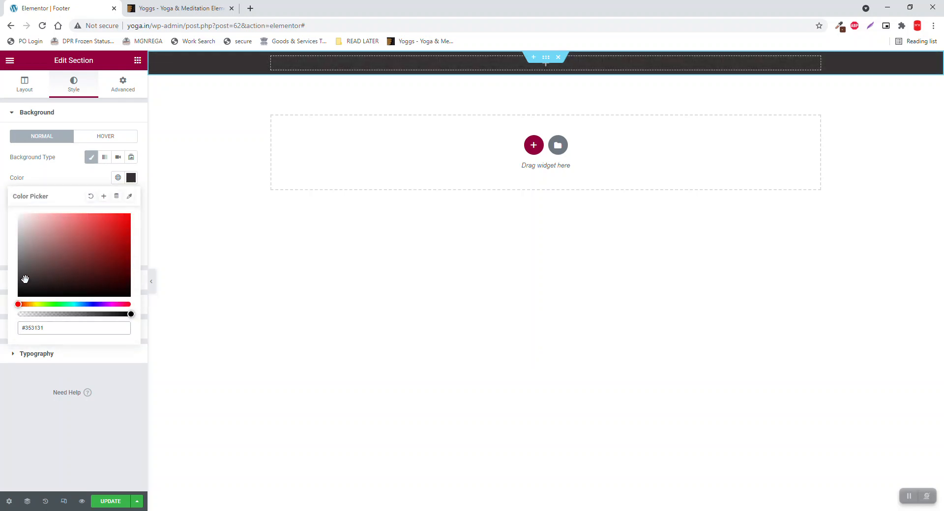
left_click_drag(49, 328, 1, 325)
type("ff7345")
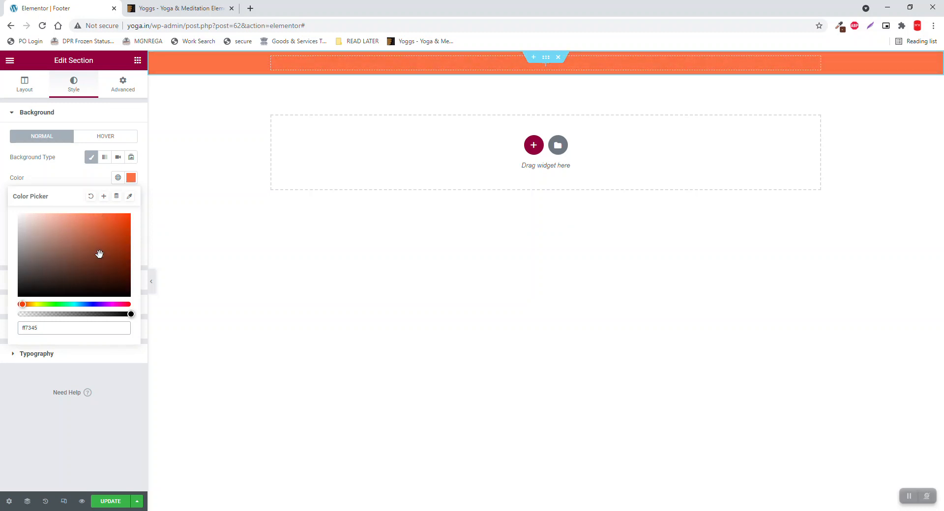
left_click(102, 270)
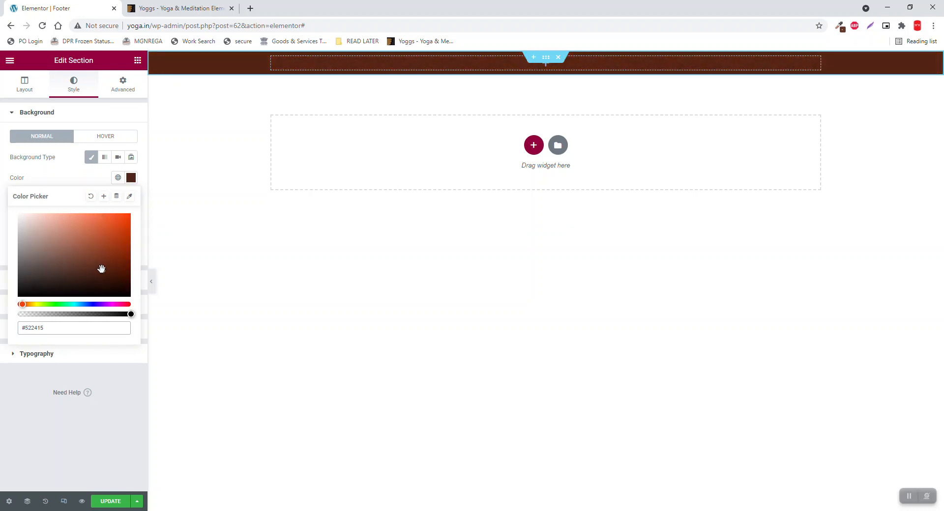
left_click(77, 182)
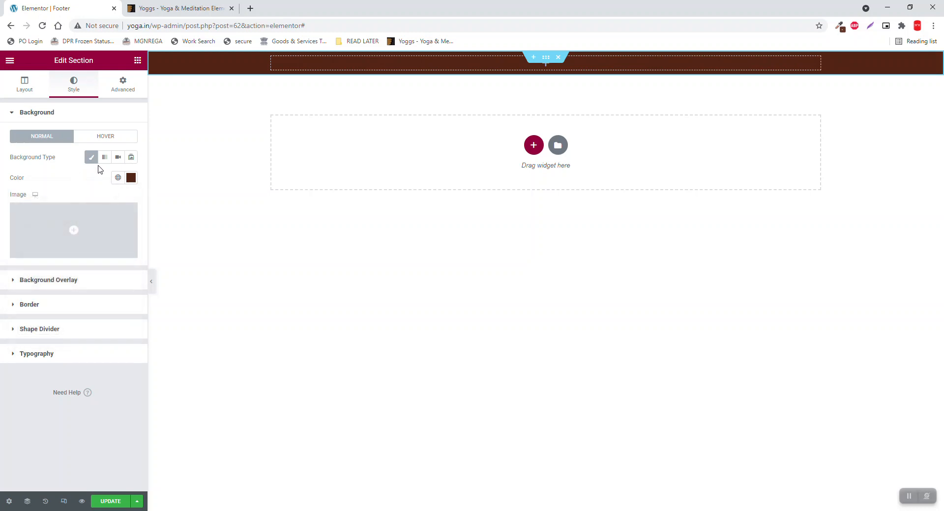
Unlink the section's padding values and set the top and bottom padding to 100 px.
left_click(129, 82)
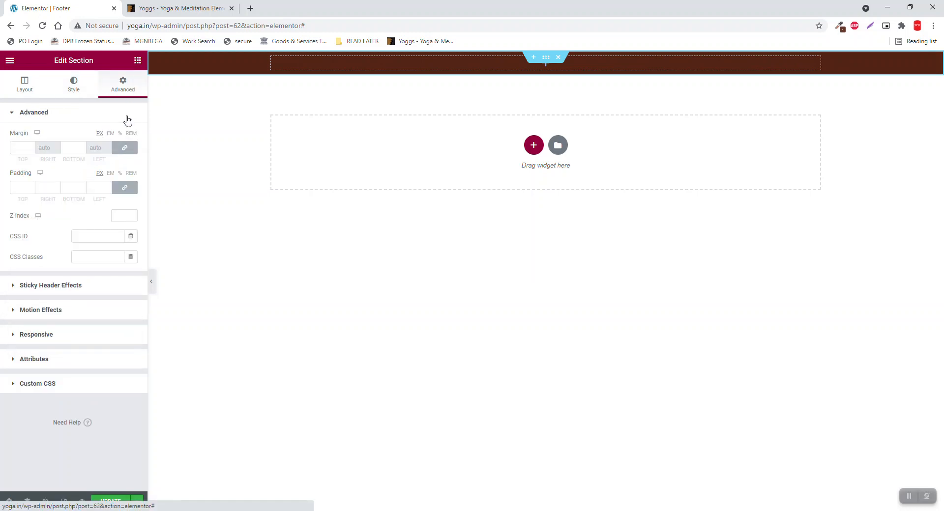
left_click(123, 187)
double_click(20, 187)
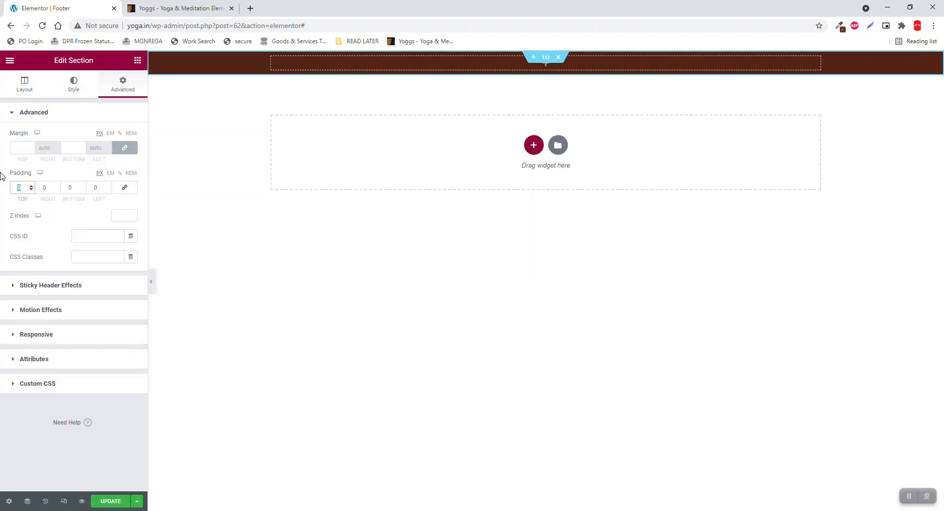
type("100")
key("Tab")
key("Tab")
key("Tab")
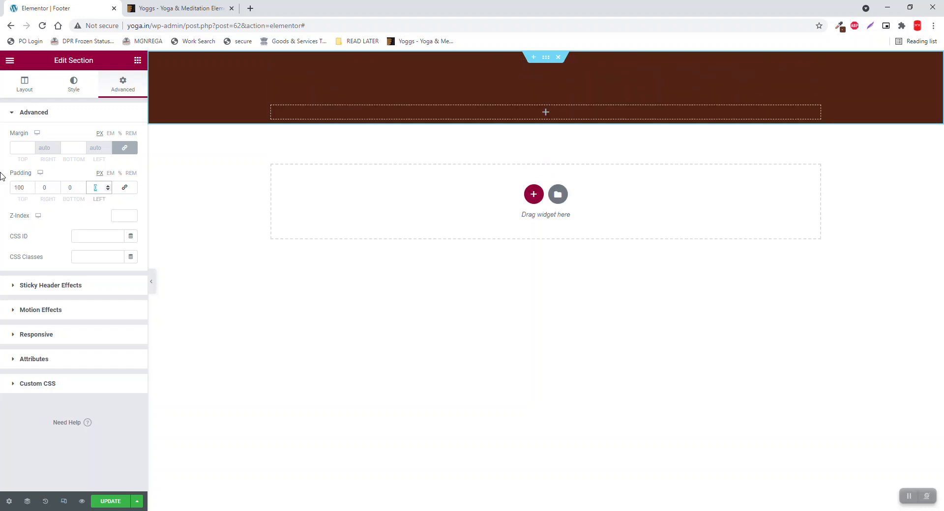
key("shift+Tab")
type("100")
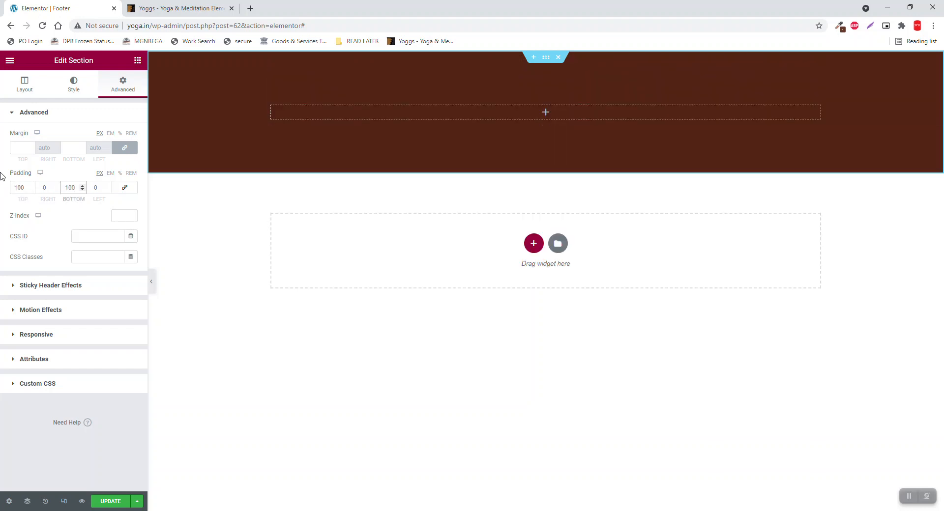
Add a Social Icons widget to the brown footer section.
left_click(138, 60)
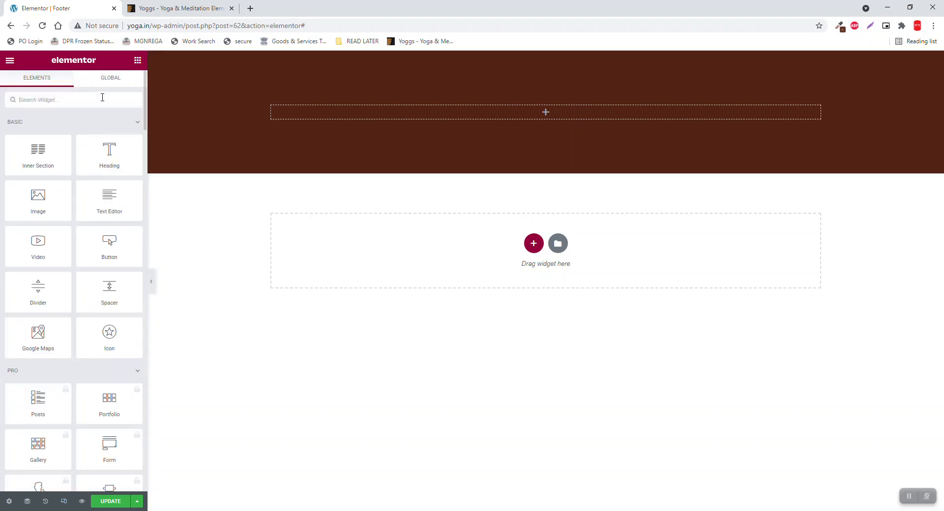
type("soci")
left_click_drag(38, 132, 654, 116)
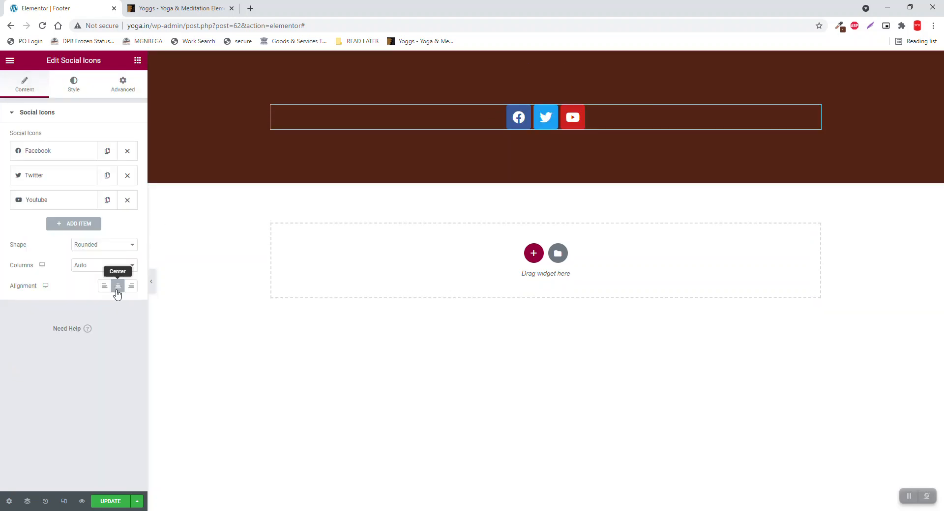
Switch the social icons to custom colours and make their primary colour fully transparent, #02010100.
left_click(74, 89)
left_click(119, 140)
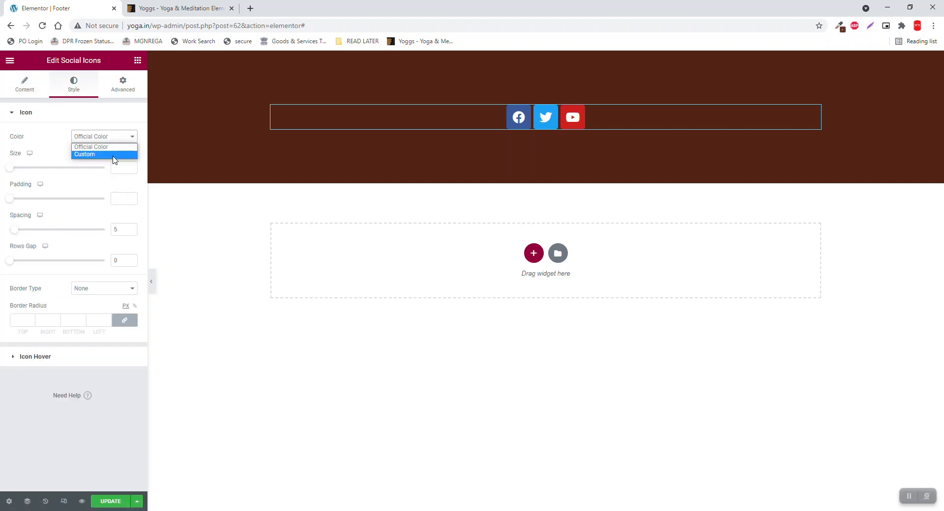
left_click(115, 154)
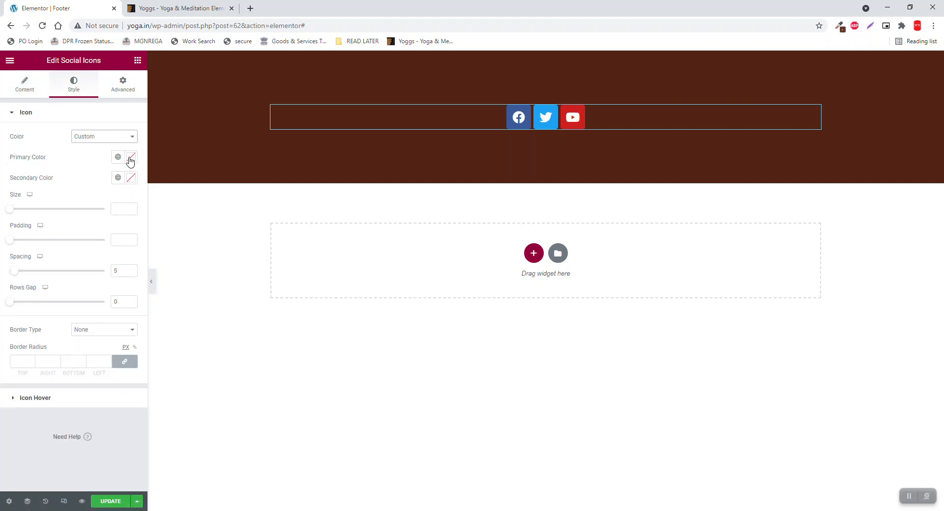
left_click(131, 157)
left_click_drag(131, 293, 1, 216)
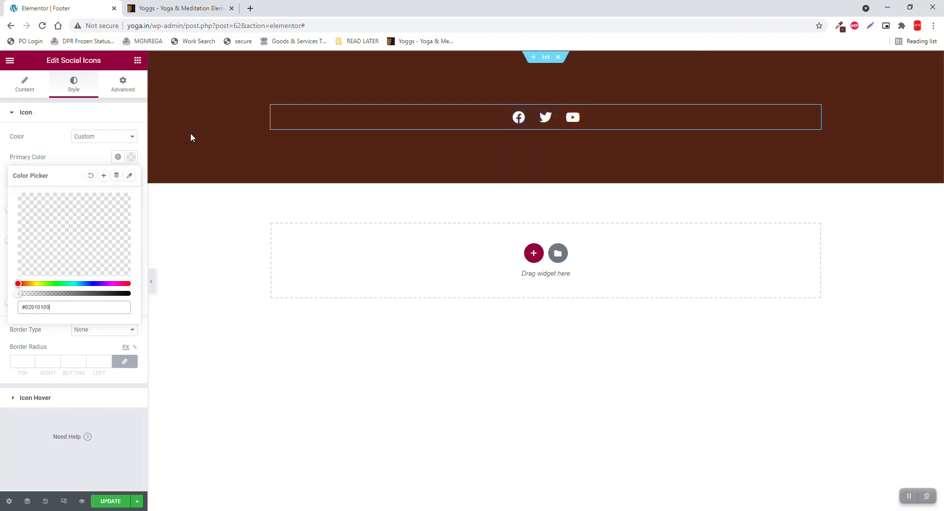
left_click(88, 157)
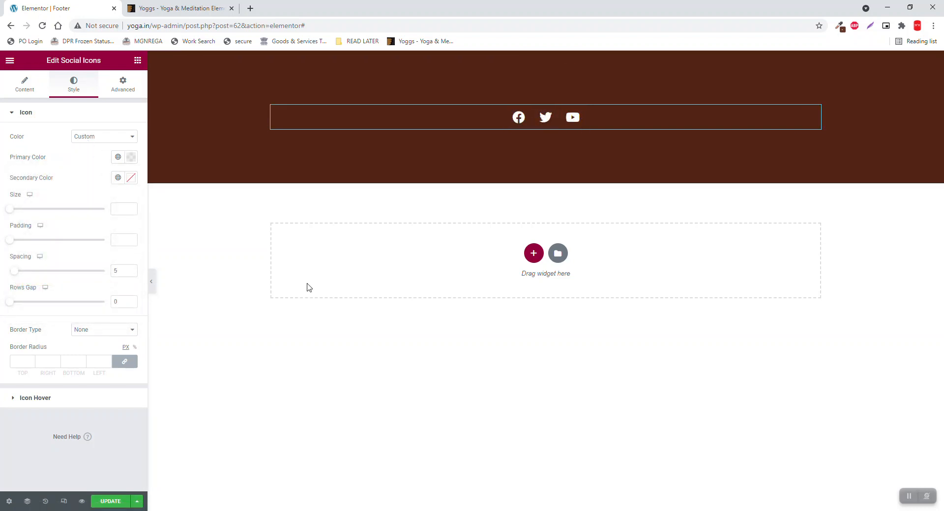
Set the social icons' secondary colour to orange, ff7345.
left_click(131, 178)
type("ff7345")
left_click(78, 164)
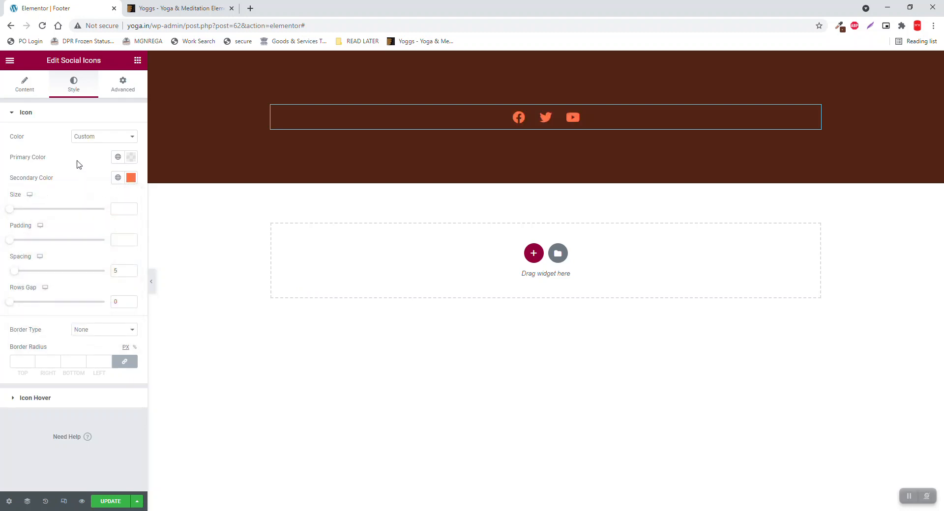
Set the social icons' hover colours to orange for primary and white #FFFFFF for secondary, and return to the widget list.
left_click(53, 401)
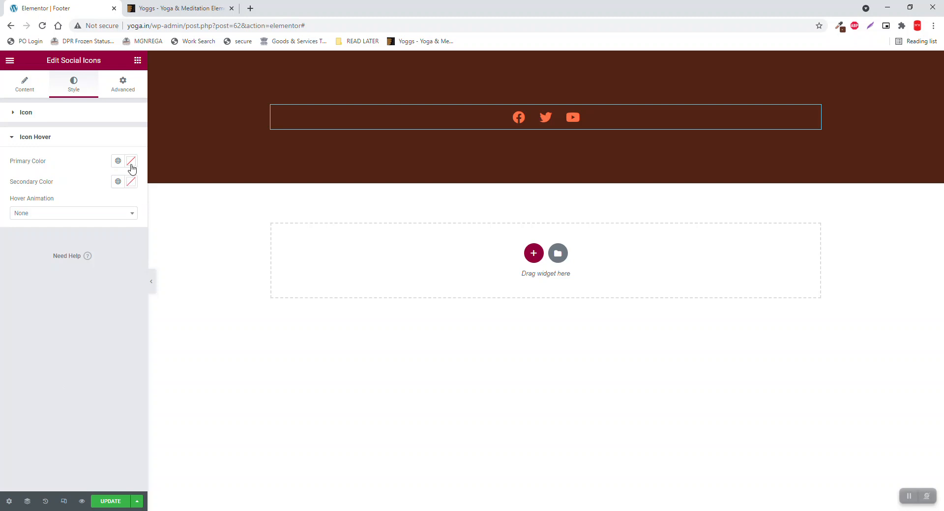
left_click(131, 181)
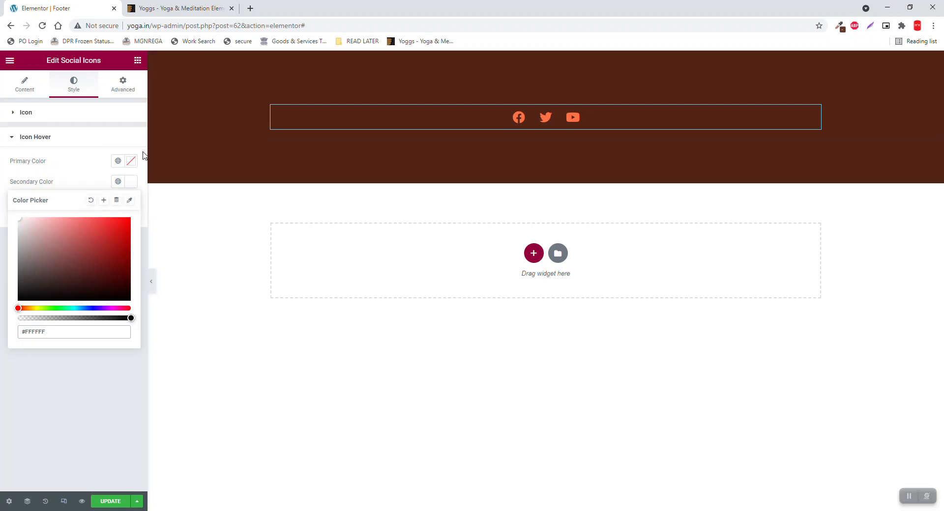
left_click(130, 162)
key("ctrl+v")
left_click(55, 157)
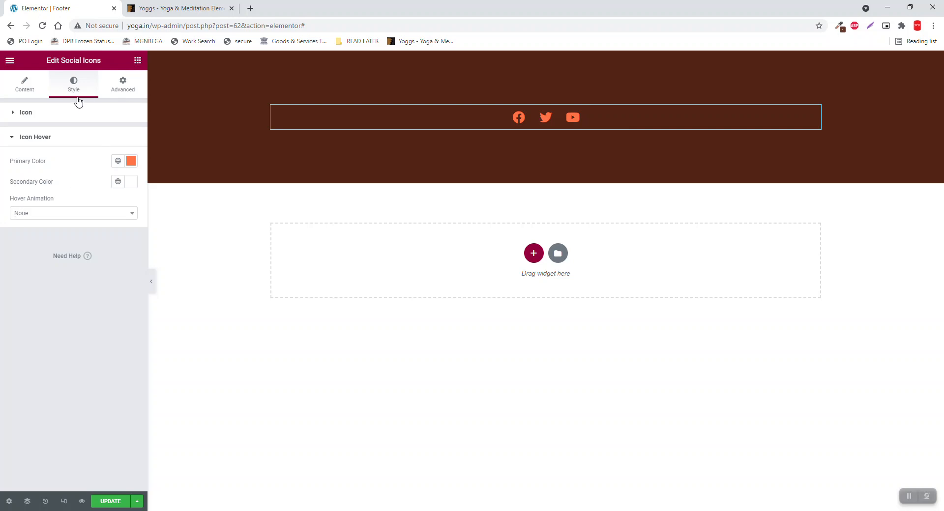
key("ctrl+z")
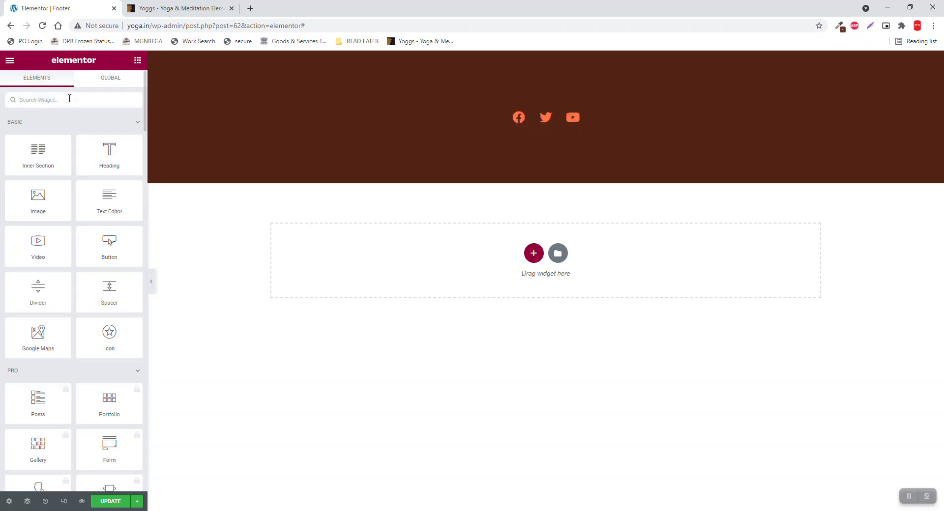
Find the Copyright widget and place it below the social icons in the brown footer section.
left_click(69, 98)
type("cop")
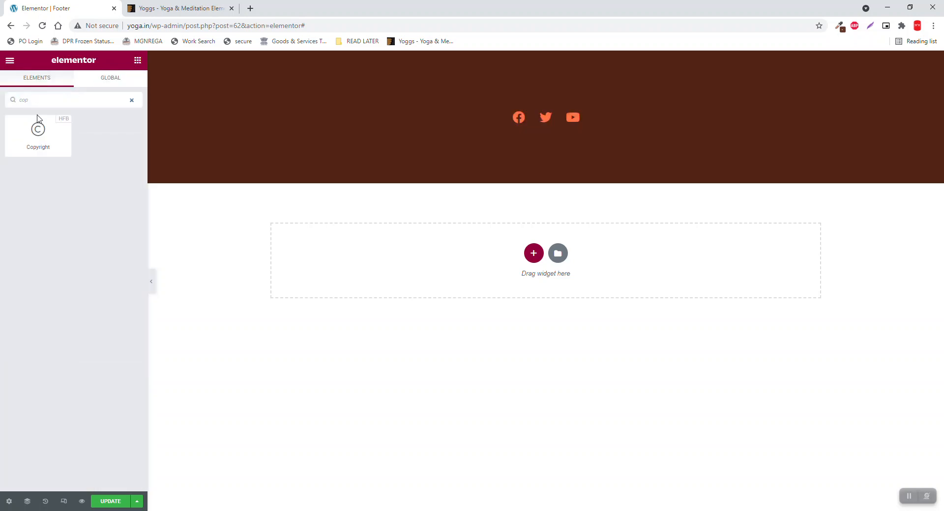
left_click_drag(38, 118, 657, 142)
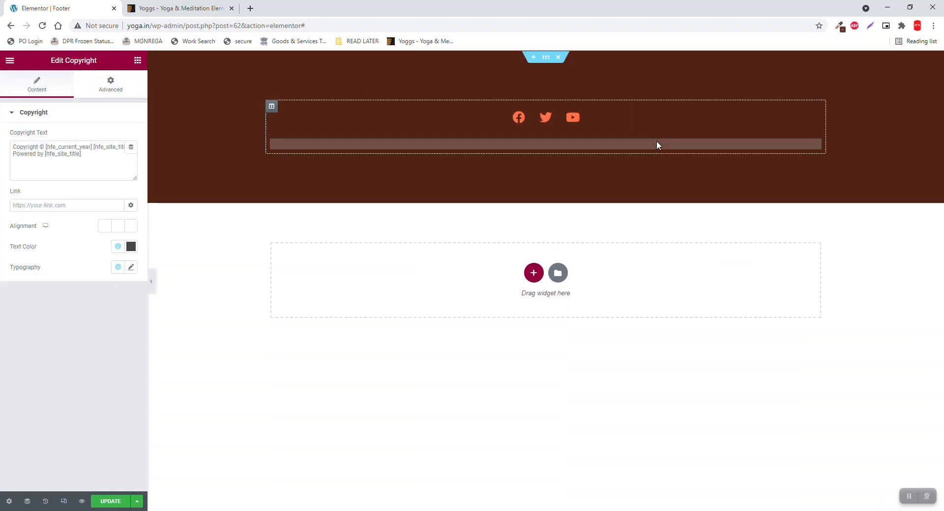
Centre the copyright text, set its colour to white #FFFFFF, and update the footer.
left_click(118, 226)
left_click(131, 247)
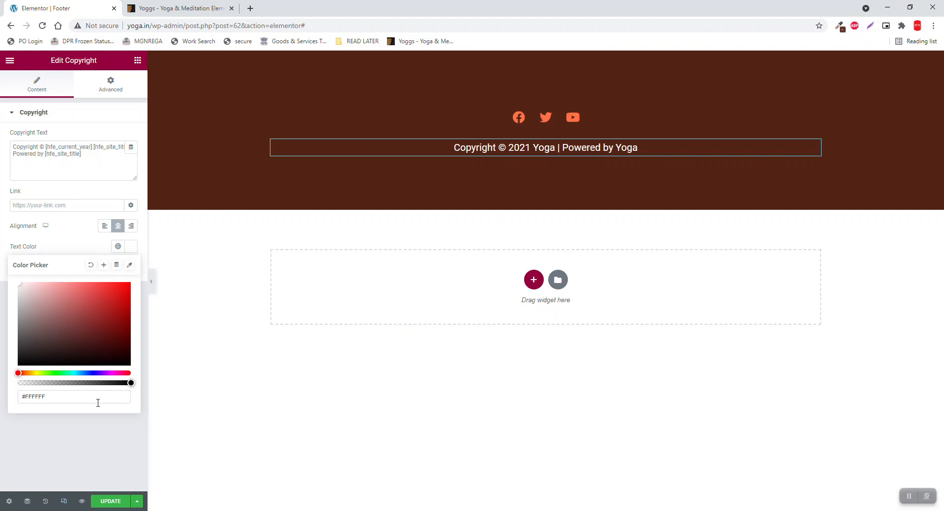
left_click(97, 457)
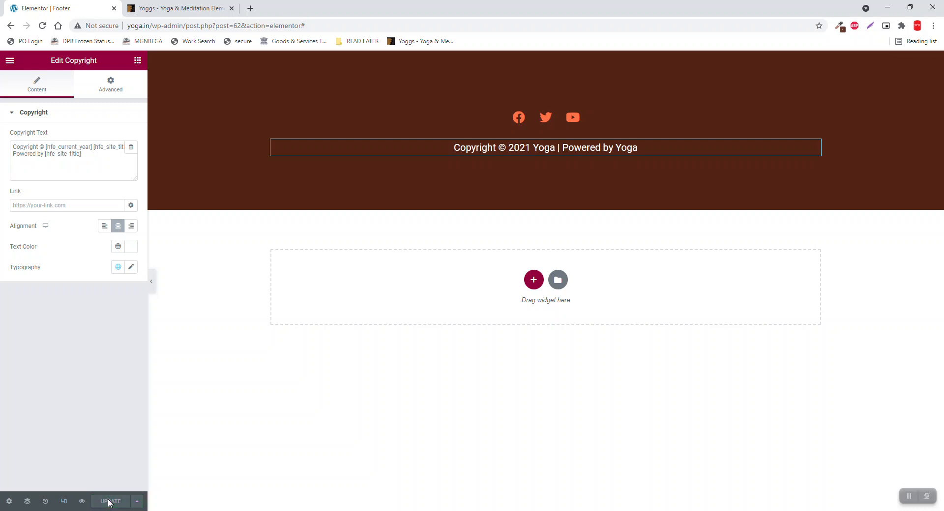
Leave the footer editor and open the site's front page at yoga.in.
left_click(9, 61)
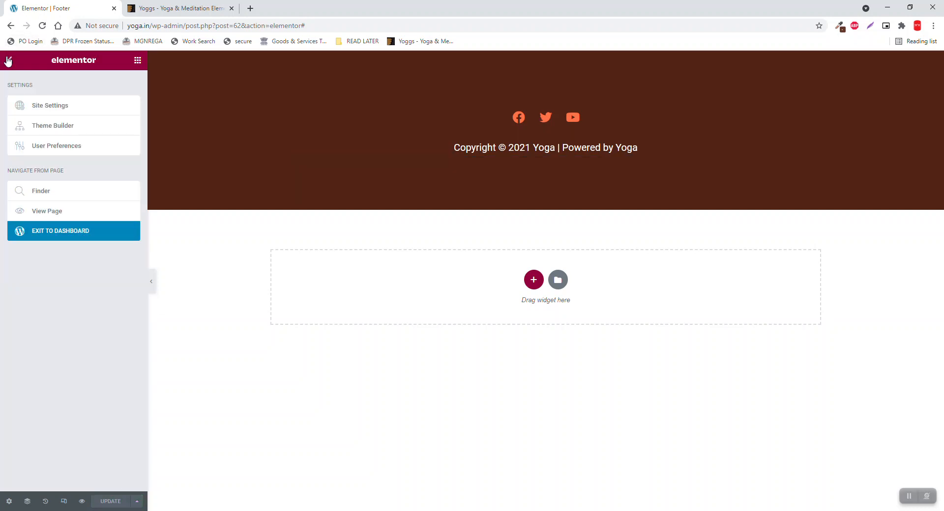
left_click(159, 25)
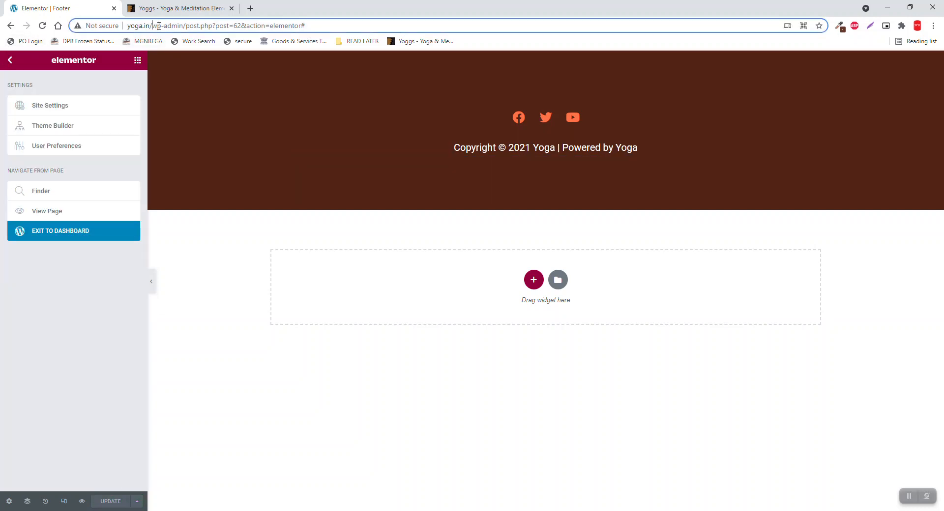
left_click_drag(158, 26, 886, 30)
key("BackSpace")
key("Return")
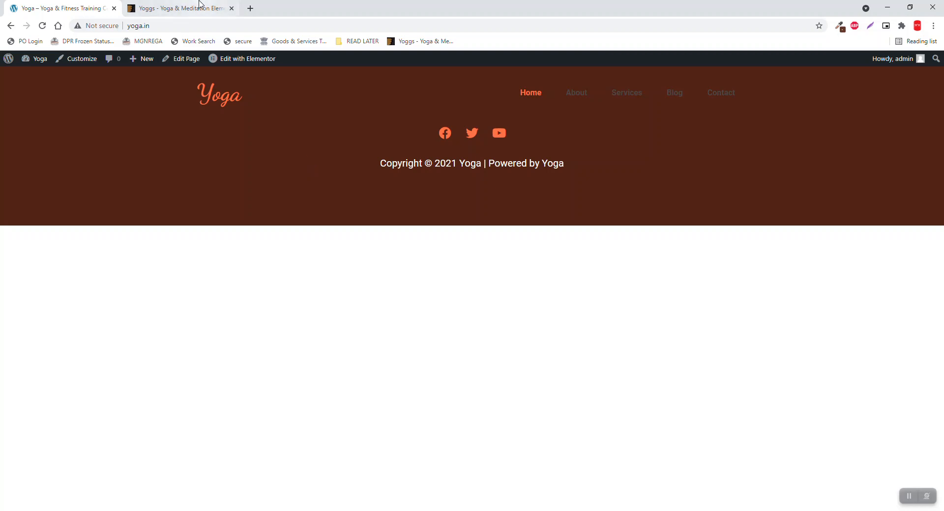
Review the header and hero at the start of the Yoggs template preview, and return to the site's front page.
left_click(177, 8)
scroll(664, 253, "up", 10)
scroll(667, 251, "up", 9)
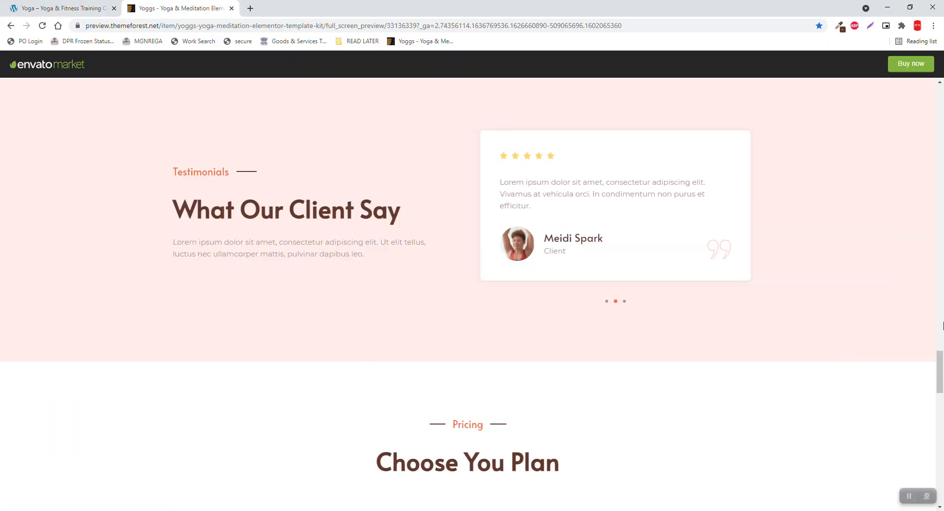
left_click_drag(940, 372, 943, 4)
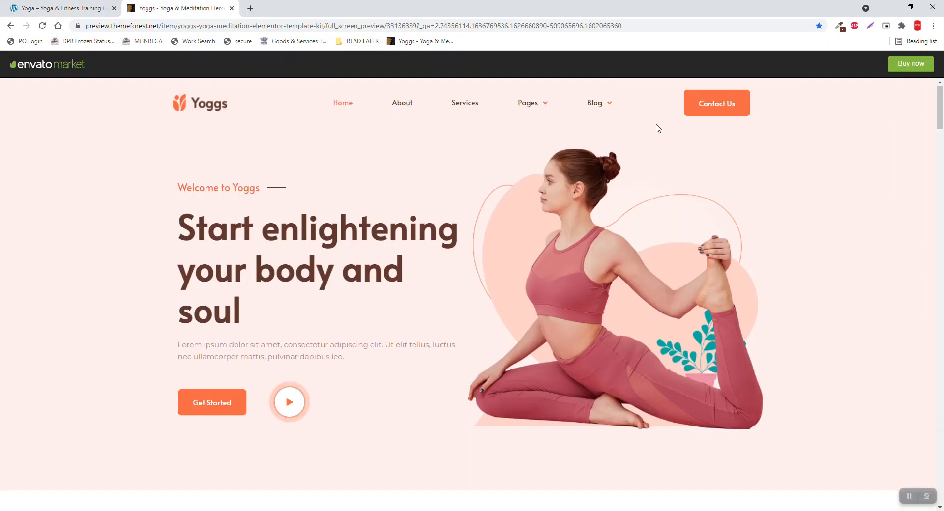
scroll(655, 126, "down", 2)
scroll(656, 126, "up", 2)
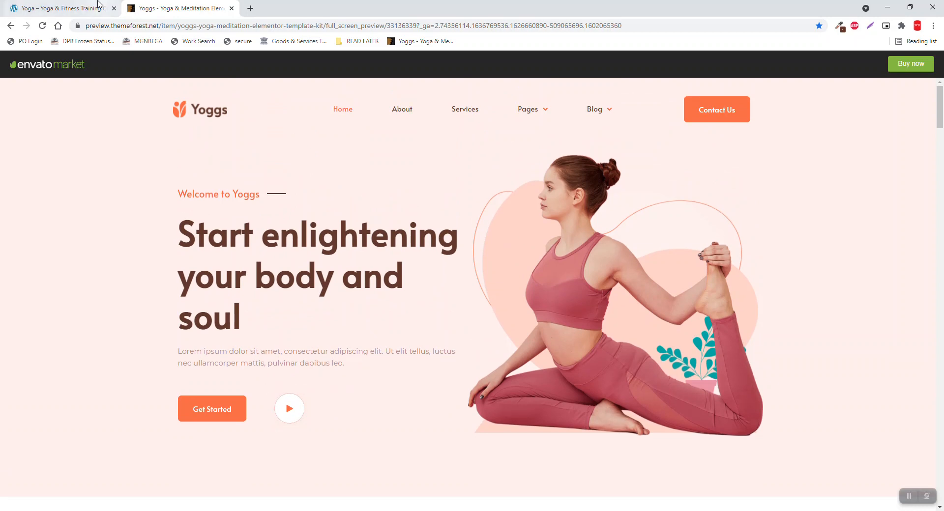
left_click(98, 4)
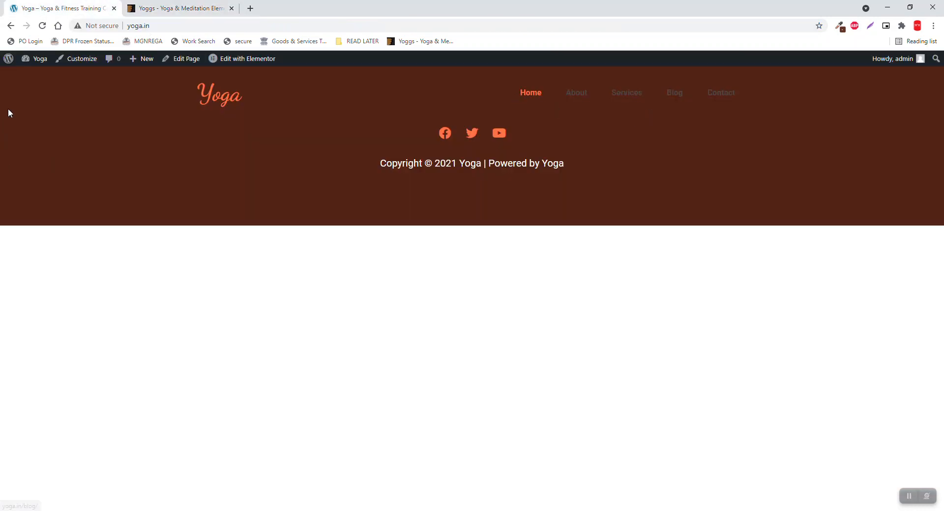
Open the site's front page for editing in WordPress.
mouse_move(37, 63)
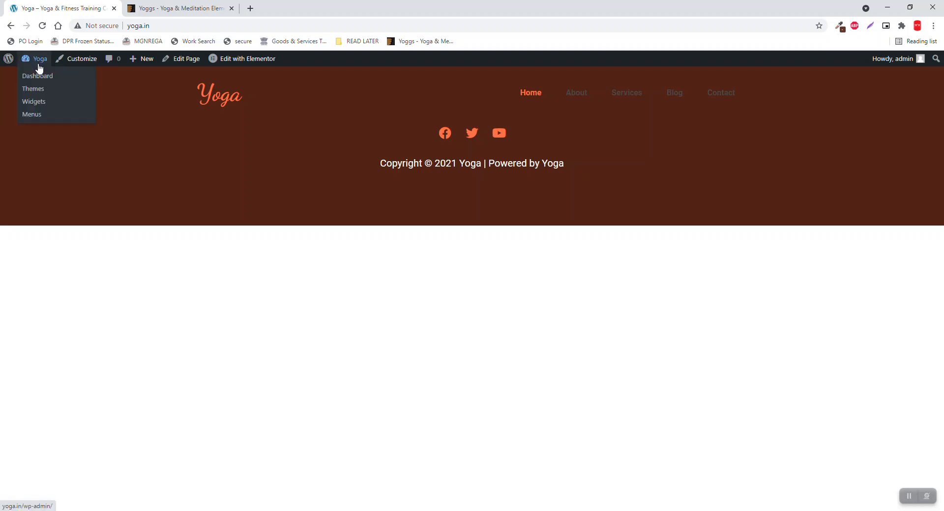
left_click(164, 5)
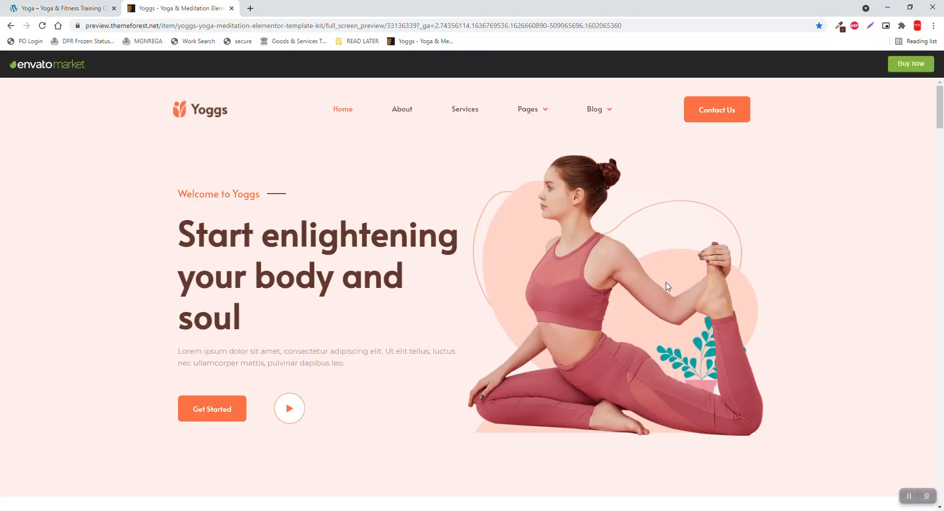
left_click(48, 6)
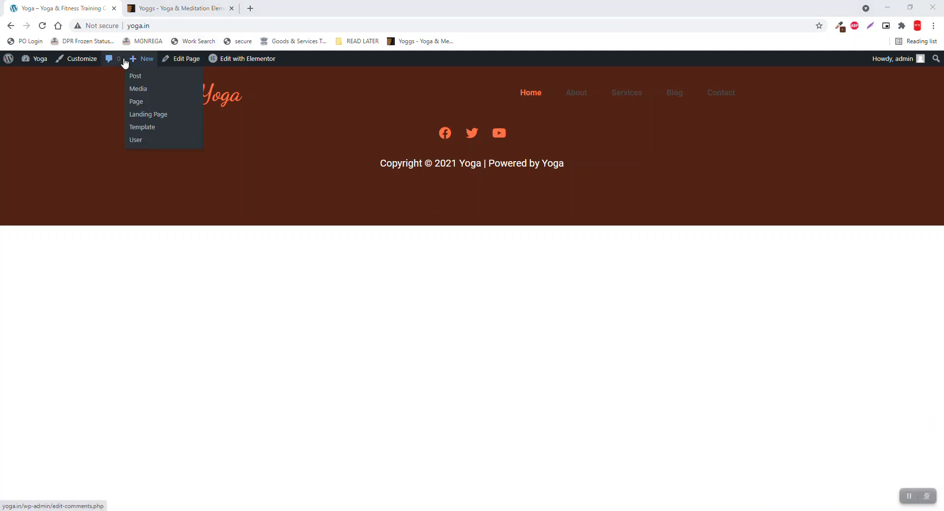
left_click(186, 59)
Examine the Yoggs template's hero, about, benefits, services and yoga movement sections as a layout reference.
left_click(177, 8)
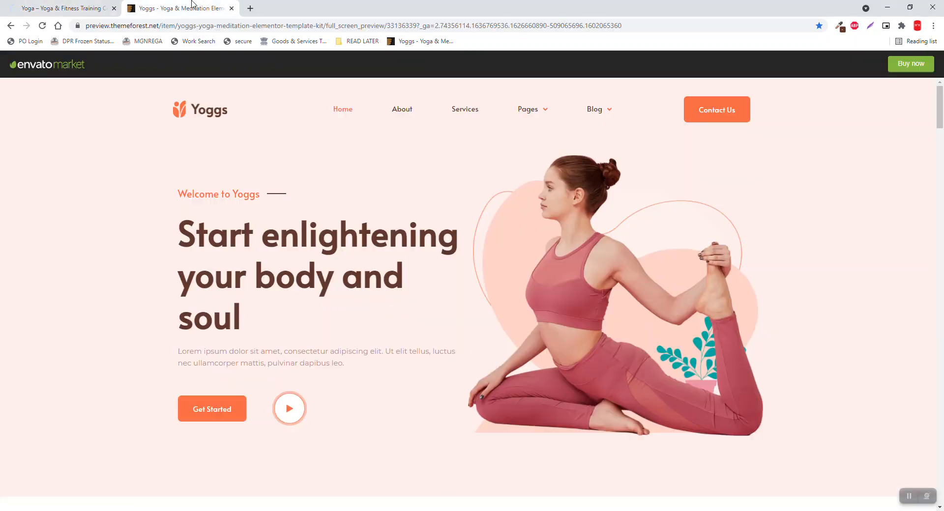
scroll(480, 262, "down", 1)
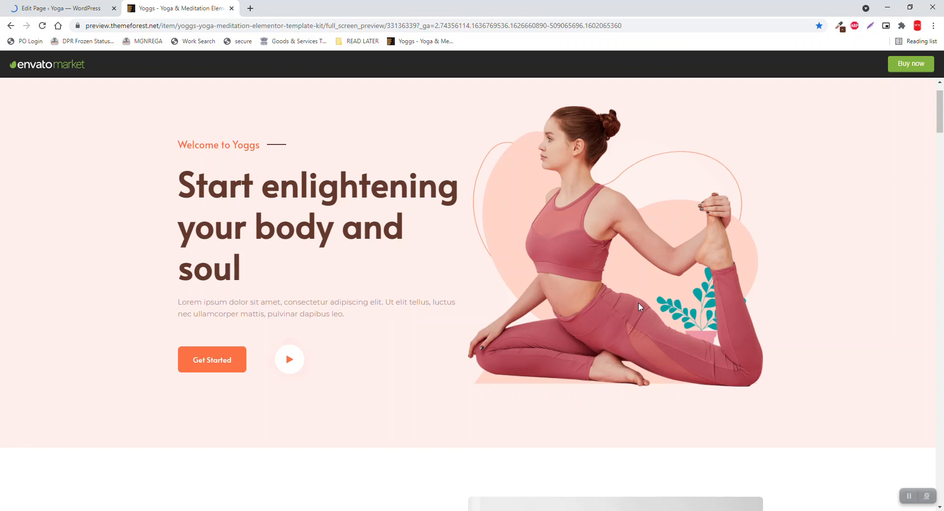
scroll(638, 303, "down", 1)
scroll(639, 303, "up", 1)
scroll(537, 180, "down", 1)
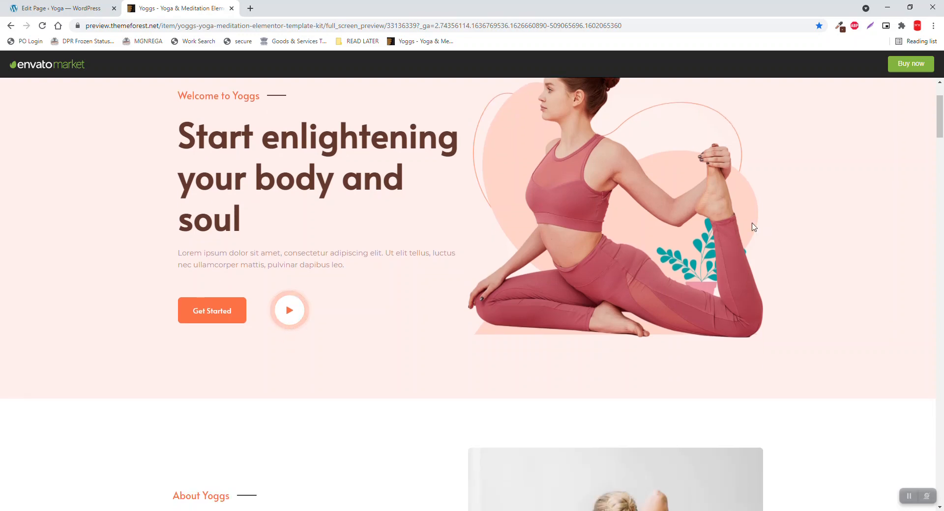
scroll(594, 157, "down", 2)
scroll(605, 148, "down", 8)
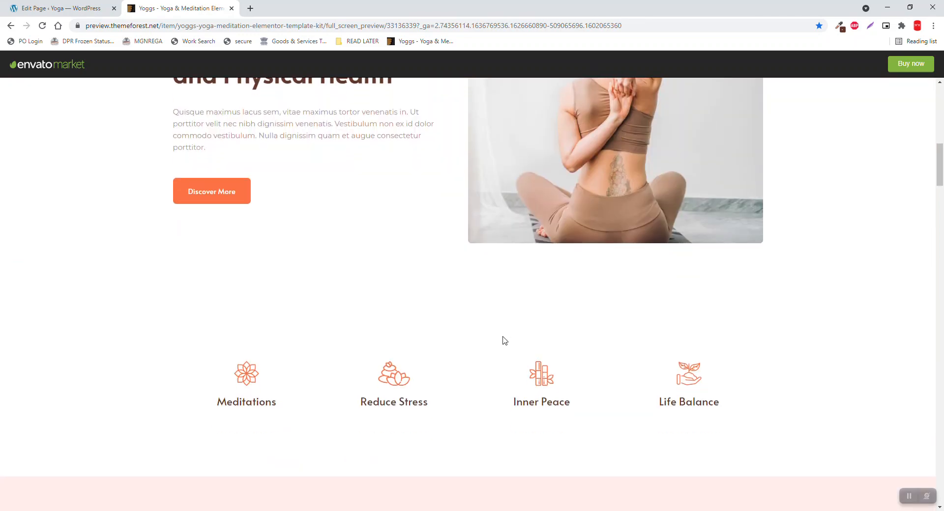
scroll(504, 339, "down", 5)
scroll(503, 336, "up", 4)
scroll(504, 337, "down", 7)
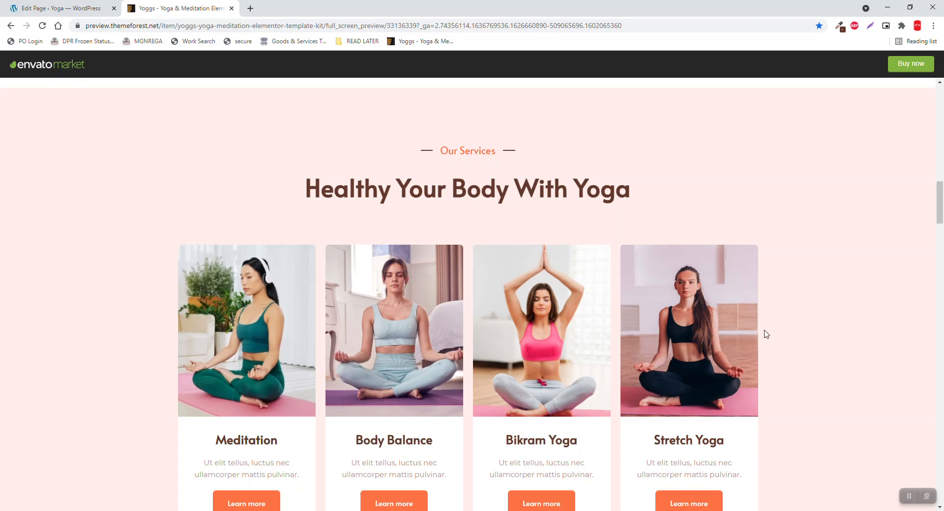
scroll(527, 282, "down", 5)
scroll(527, 282, "down", 10)
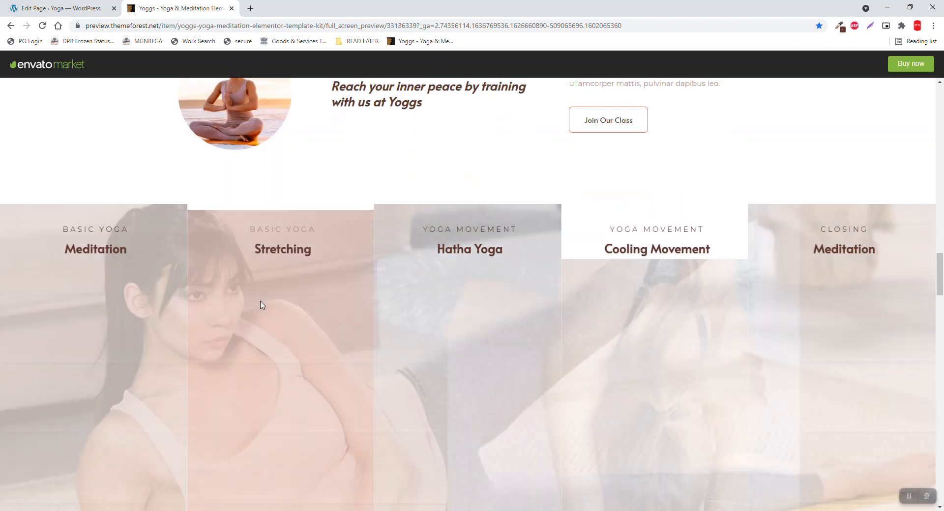
scroll(518, 249, "up", 20)
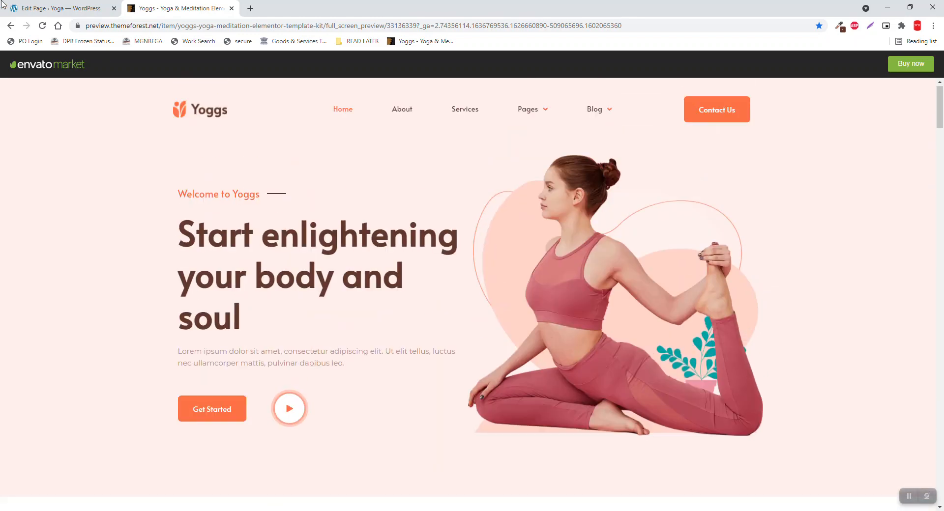
Open the Home page in the Elementor editor.
left_click(52, 8)
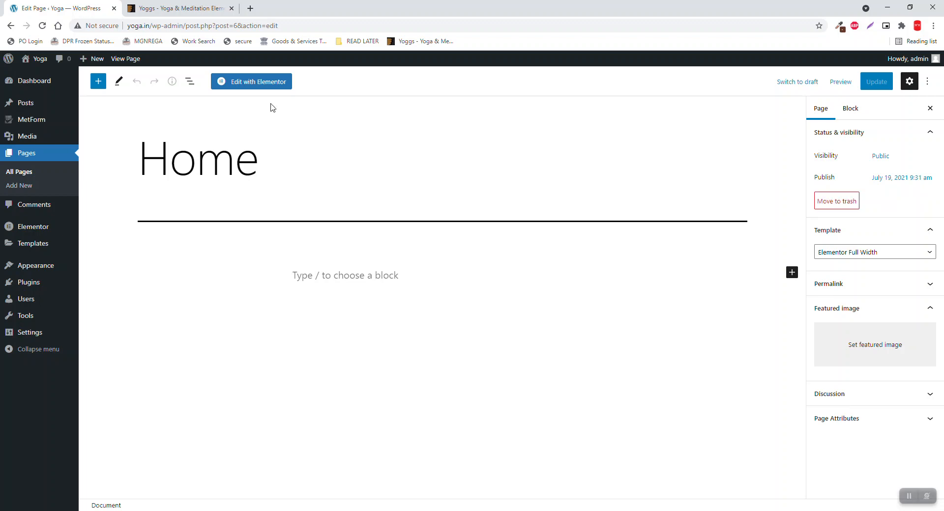
left_click(271, 84)
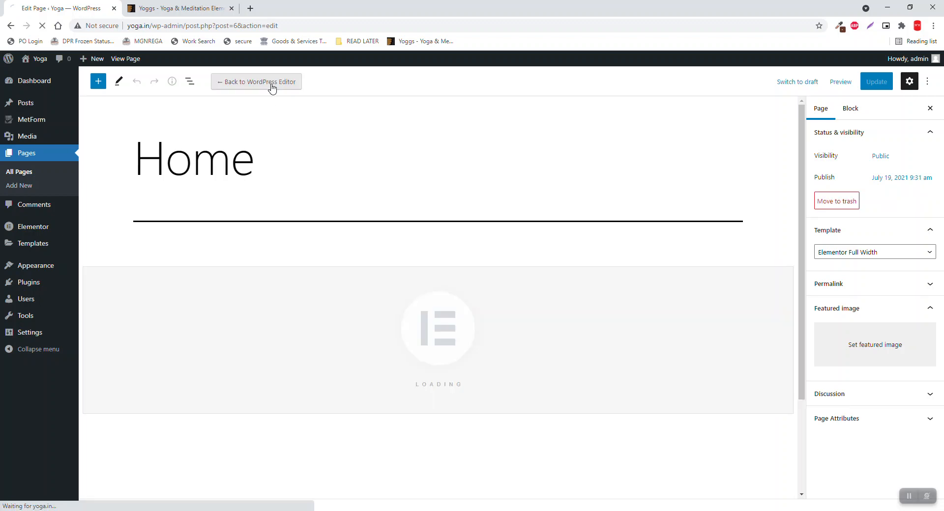
left_click(196, 9)
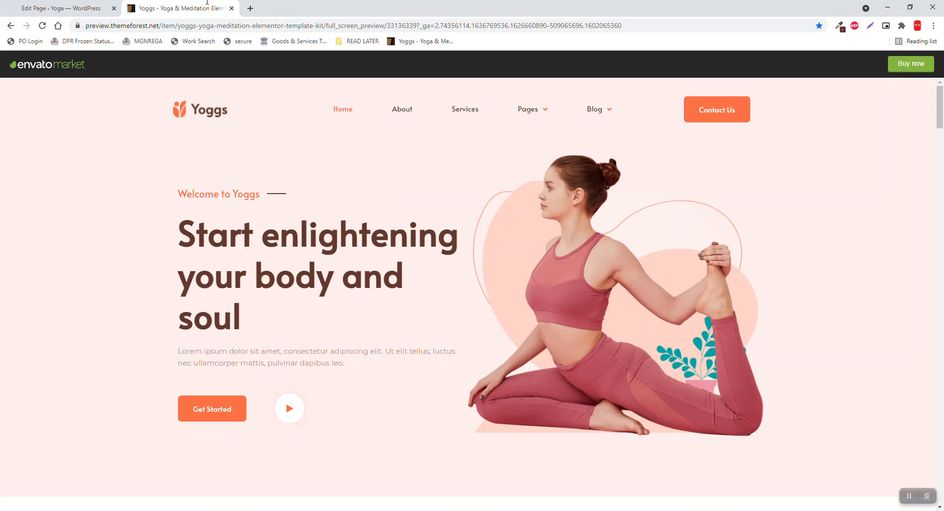
left_click(31, 5)
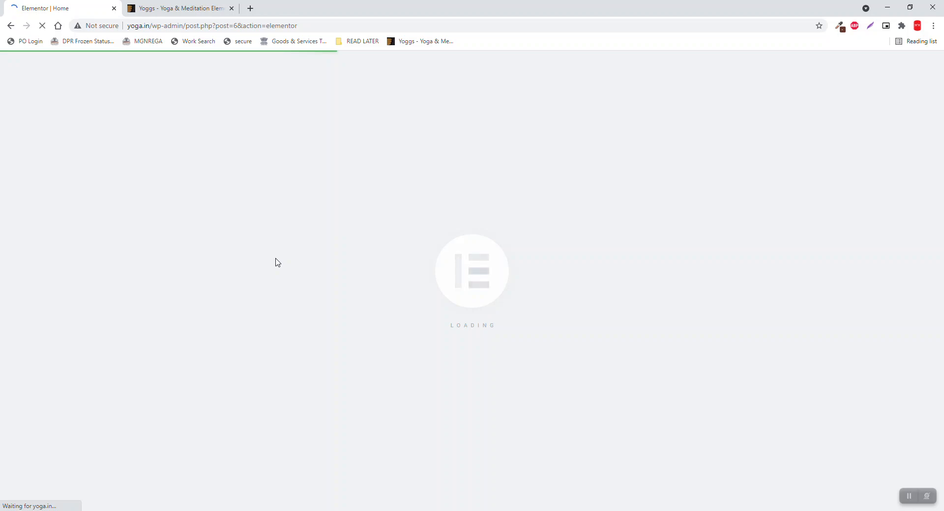
Examine the Yoggs template from the service cards through the statistics, team and testimonials sections, and return to the Home page editor.
key("ctrl+Tab")
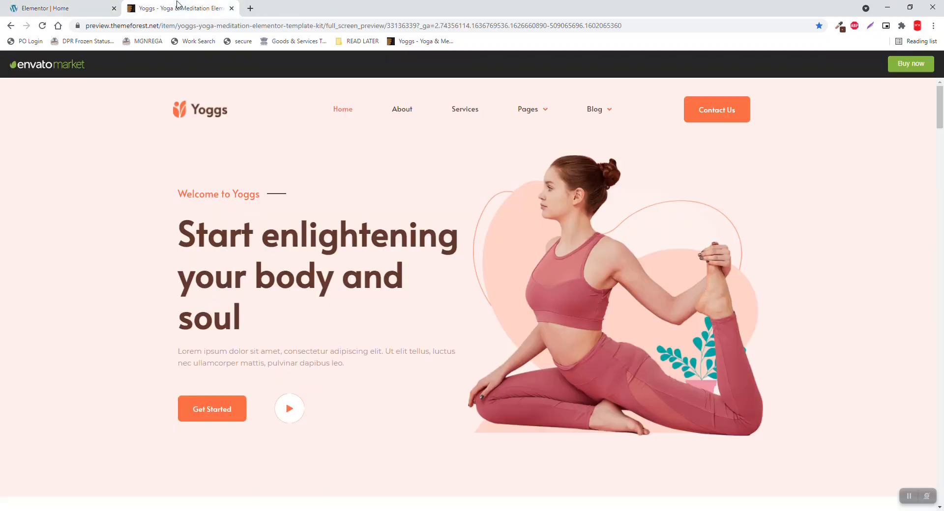
scroll(498, 236, "down", 8)
scroll(498, 236, "down", 12)
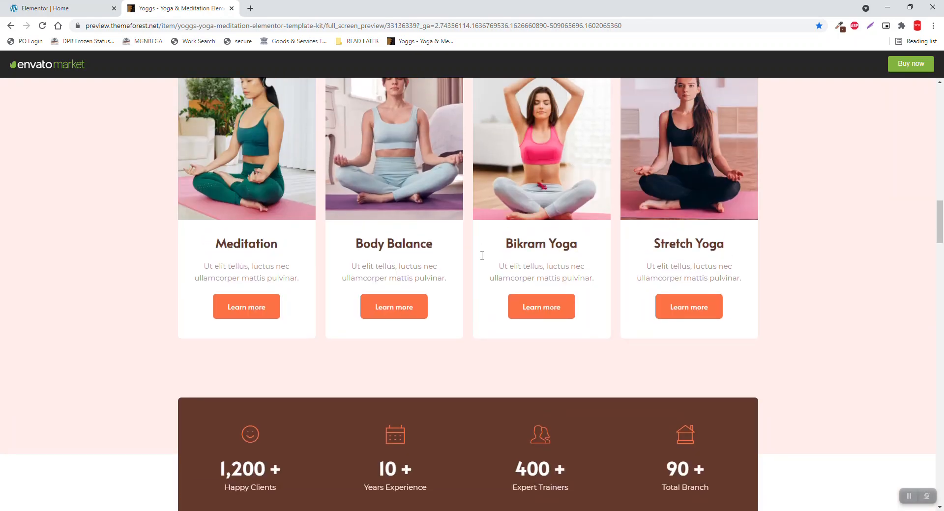
scroll(575, 296, "down", 7)
scroll(566, 295, "down", 3)
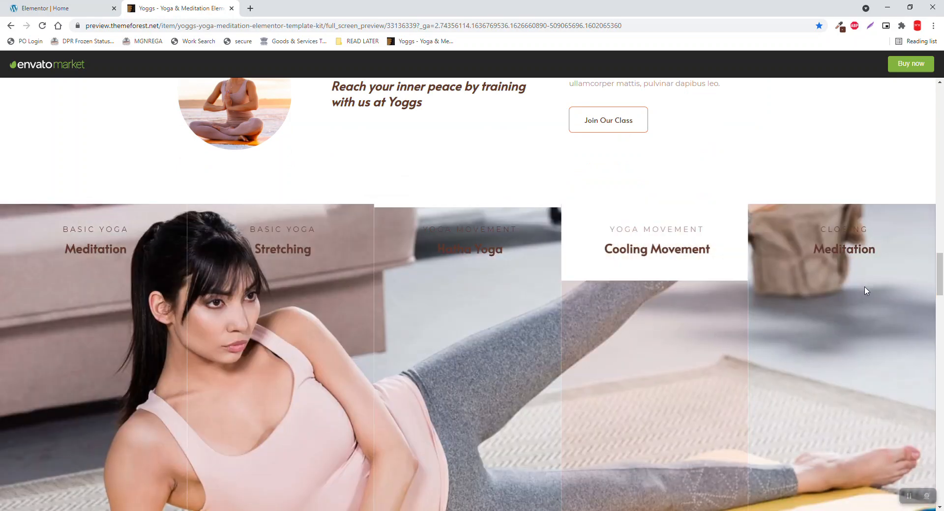
scroll(365, 323, "down", 1)
scroll(366, 323, "down", 2)
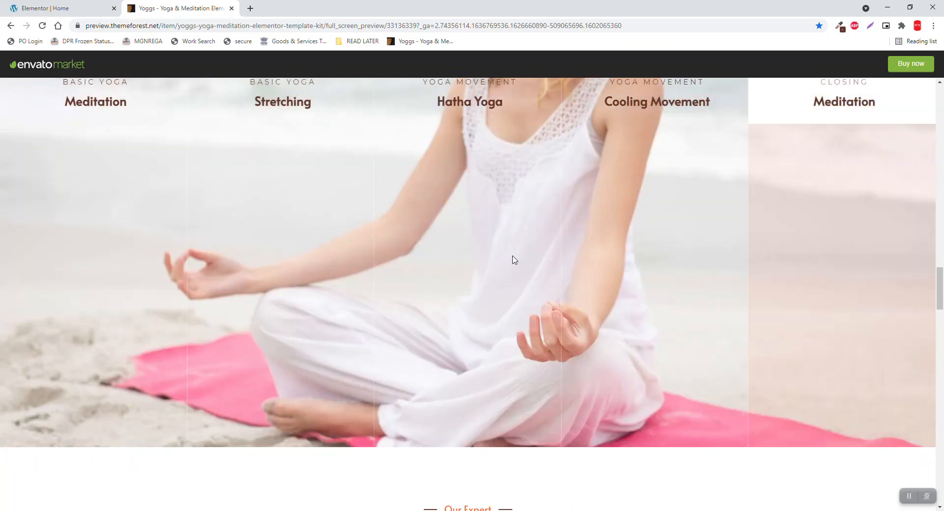
scroll(207, 259, "down", 1)
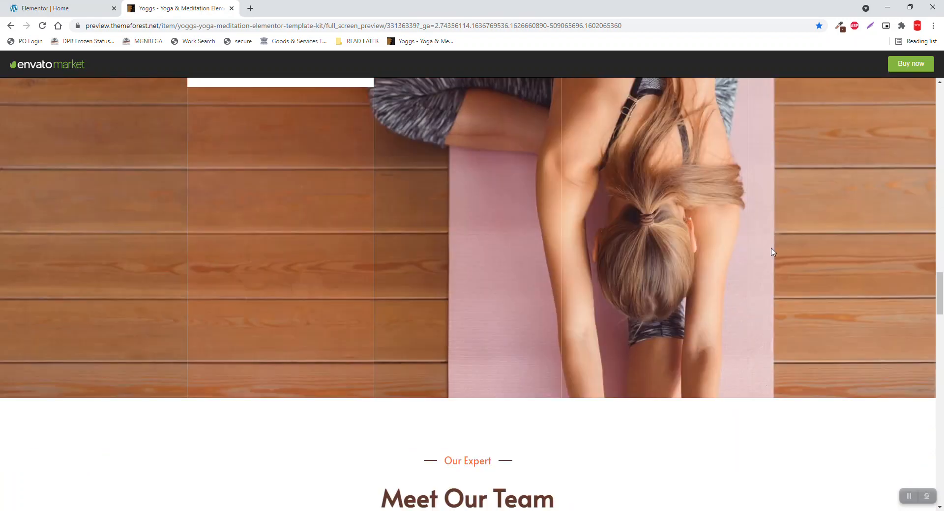
scroll(591, 275, "down", 3)
scroll(593, 274, "down", 3)
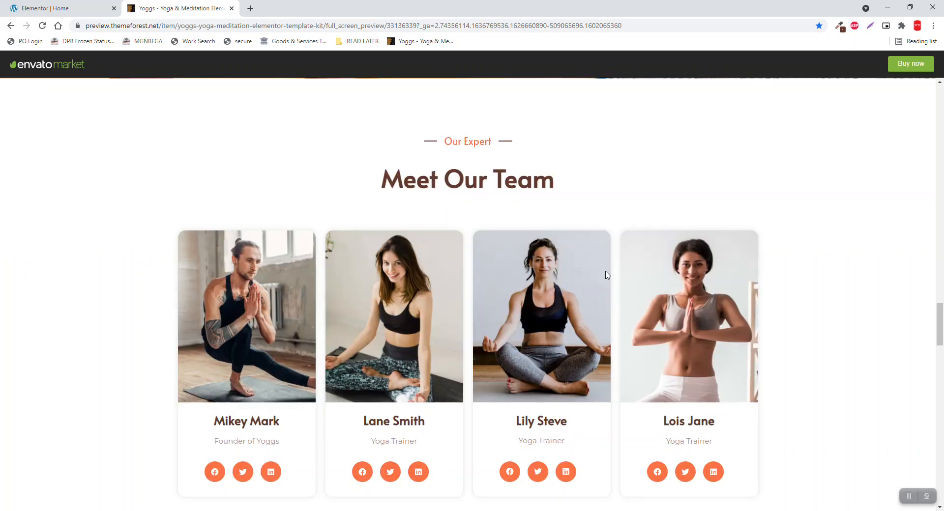
scroll(786, 274, "down", 7)
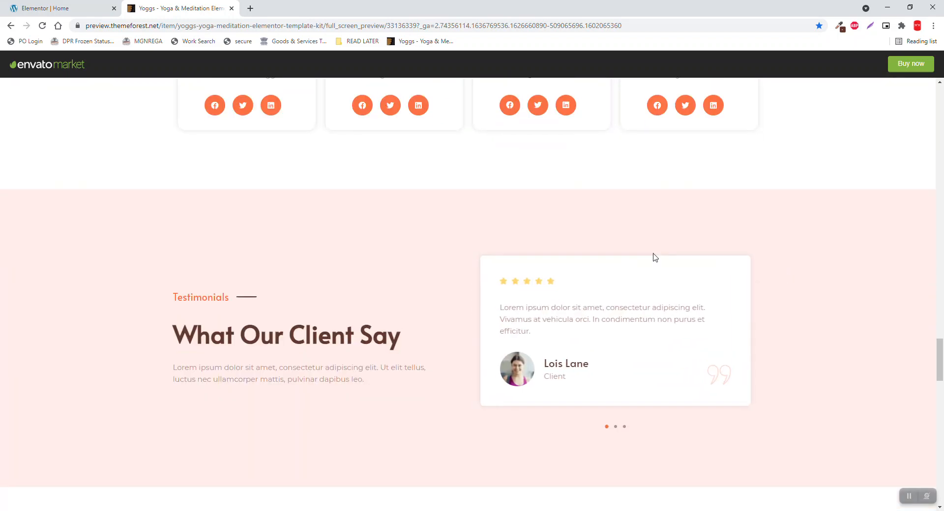
scroll(10, 145, "up", 10)
scroll(11, 146, "up", 20)
left_click(43, 8)
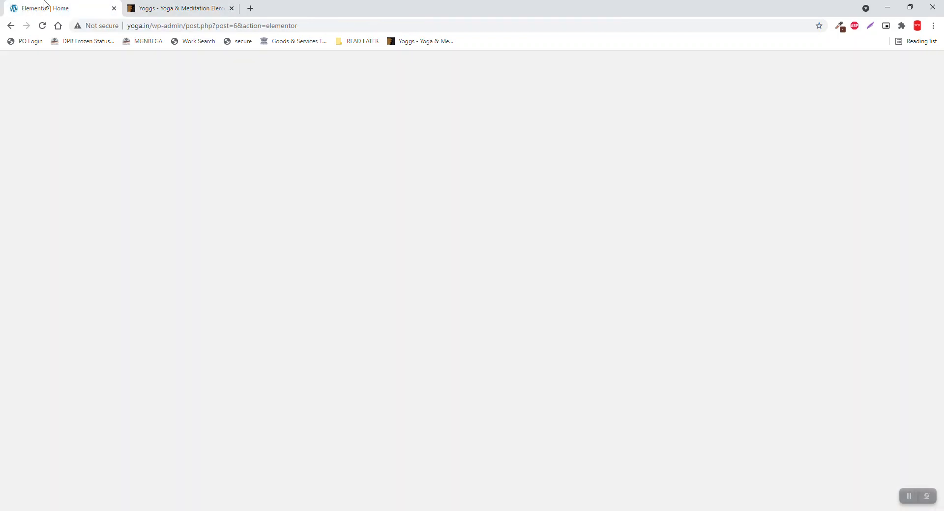